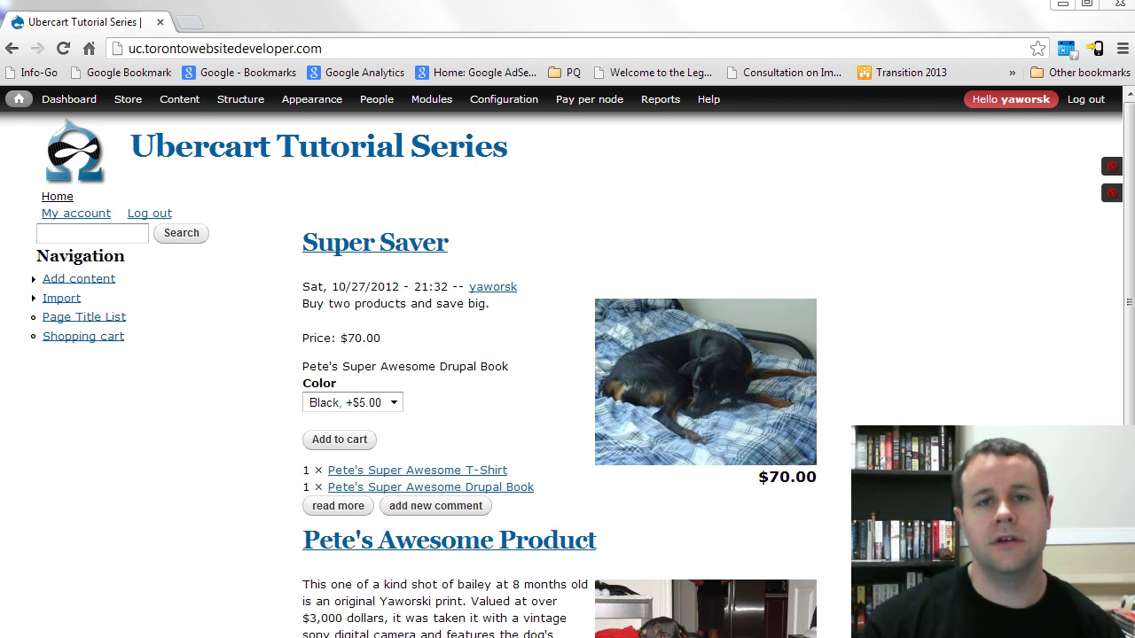
Open drupal.org/project/paypernode in a new browser tab and review the Pay-per-node module's description and recommended releases
{"action": "left_click", "coordinate": [189, 24]}
{"action": "type", "text": "drupalorg"}
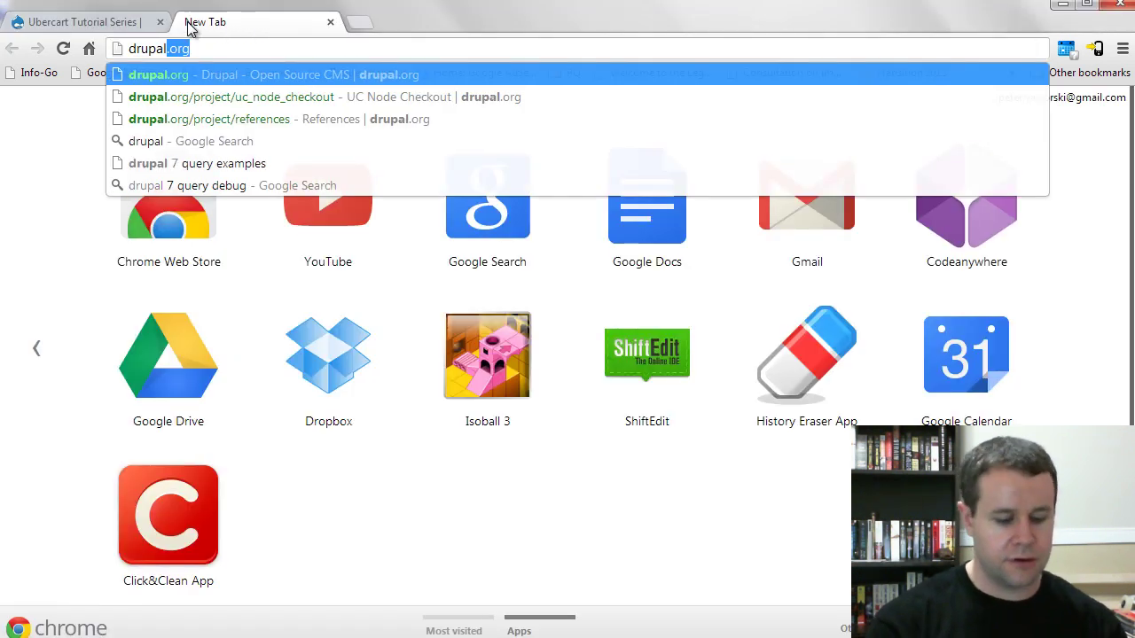
{"action": "key", "text": "BackSpace"}
{"action": "key", "text": "BackSpace"}
{"action": "type", "text": ".org/"}
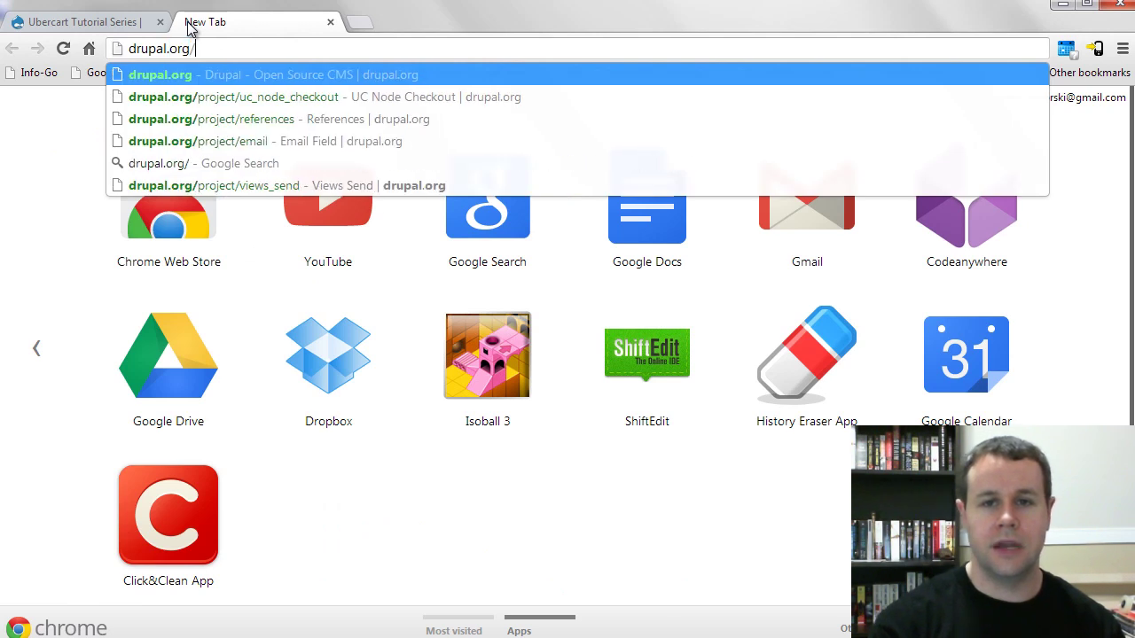
{"action": "type", "text": "project/"}
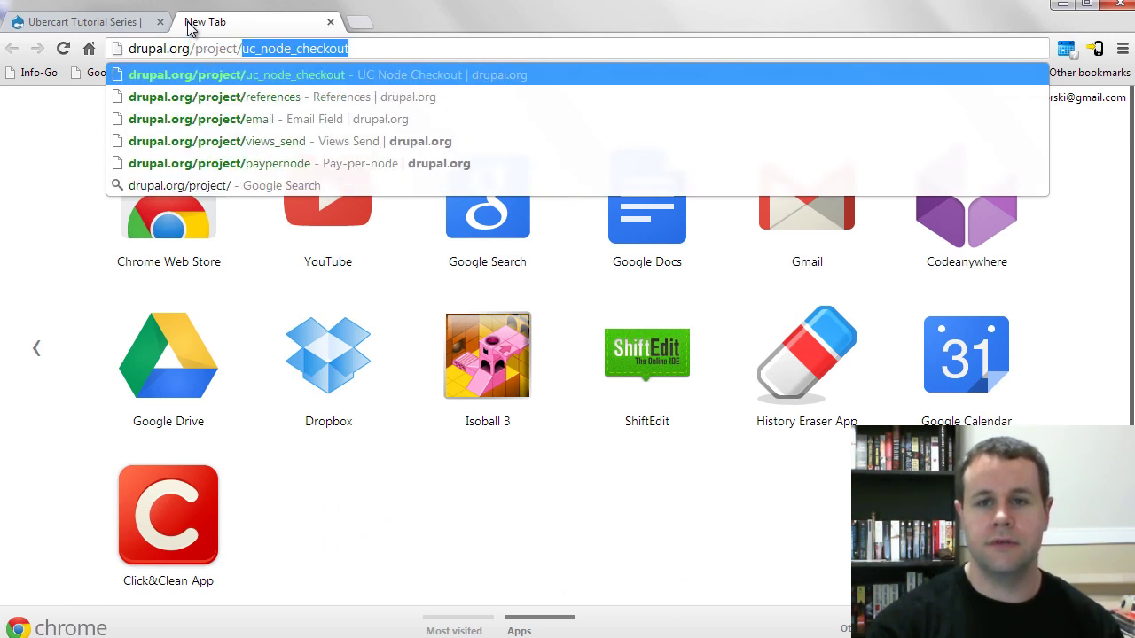
{"action": "type", "text": "payper"}
{"action": "key", "text": "BackSpace"}
{"action": "type", "text": "yper"}
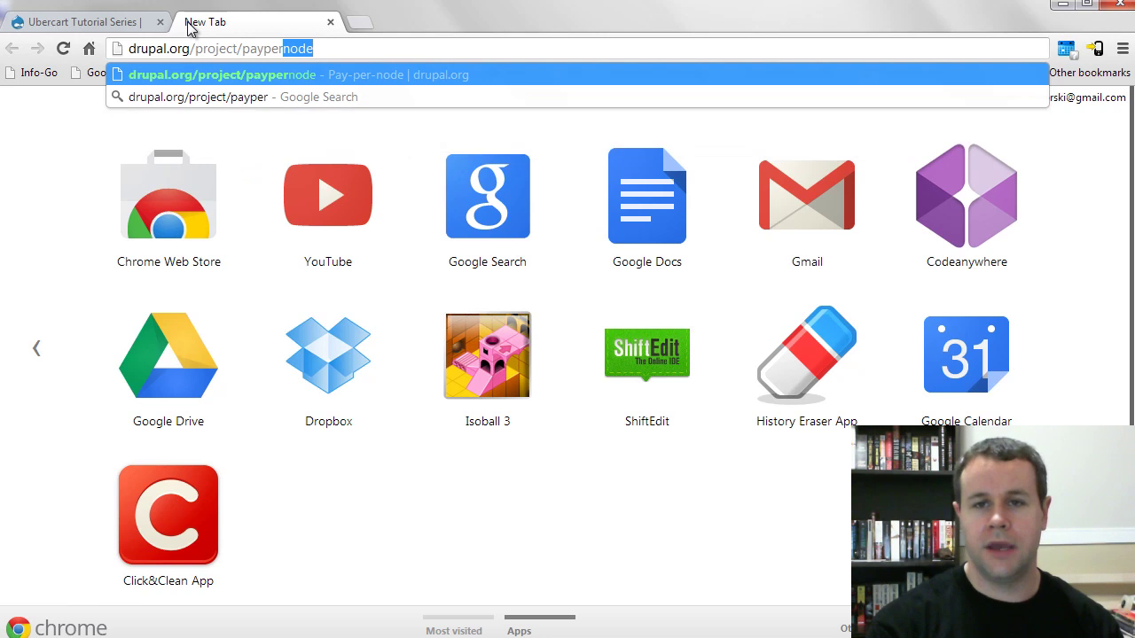
{"action": "key", "text": "Return"}
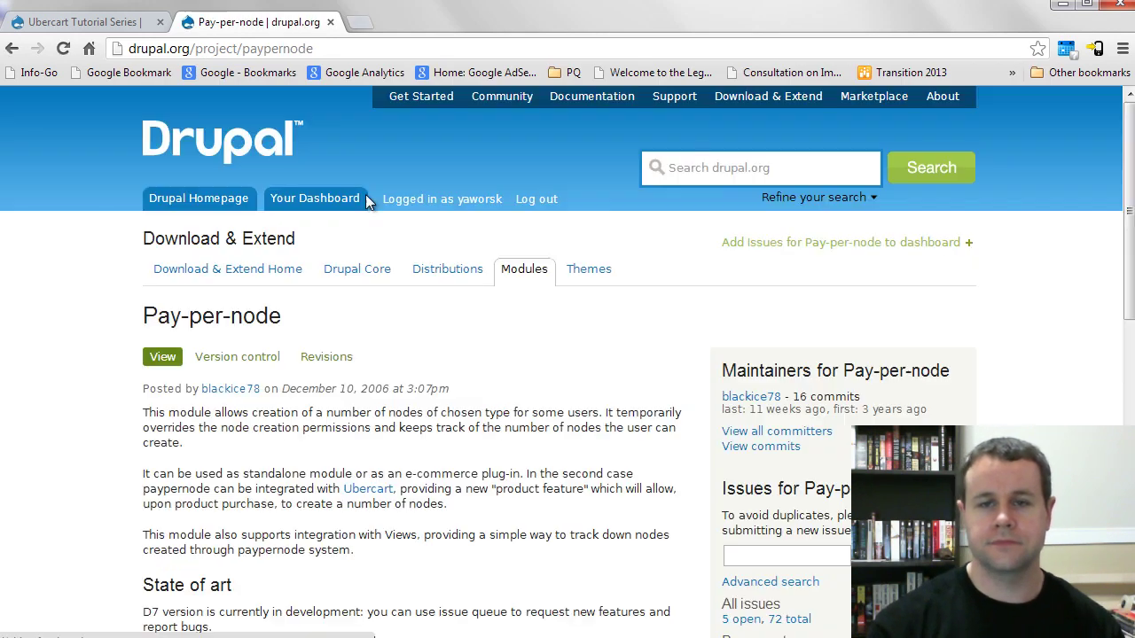
{"action": "scroll", "coordinate": [468, 346], "scroll_direction": "down", "scroll_amount": 2}
{"action": "scroll", "coordinate": [469, 349], "scroll_direction": "down", "scroll_amount": 5}
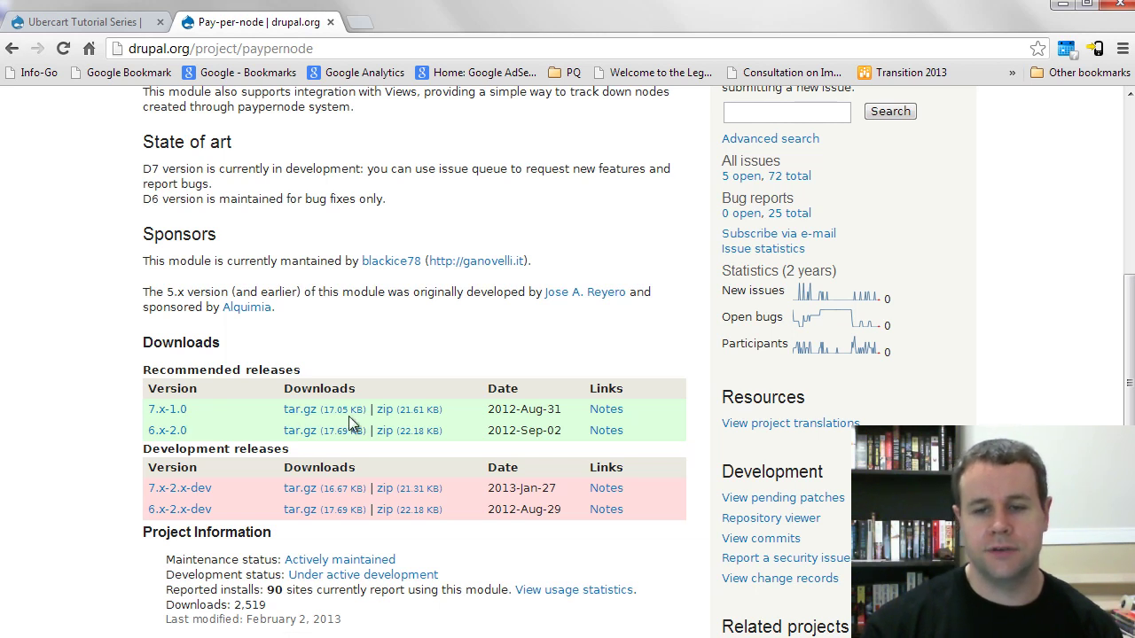
{"action": "scroll", "coordinate": [355, 421], "scroll_direction": "up", "scroll_amount": 5}
Go to drupal.org/project/auto_nodetitle and review the Automatic Nodetitles module's Drupal 7 release and description
{"action": "left_click", "coordinate": [270, 51]}
{"action": "double_click", "coordinate": [271, 51]}
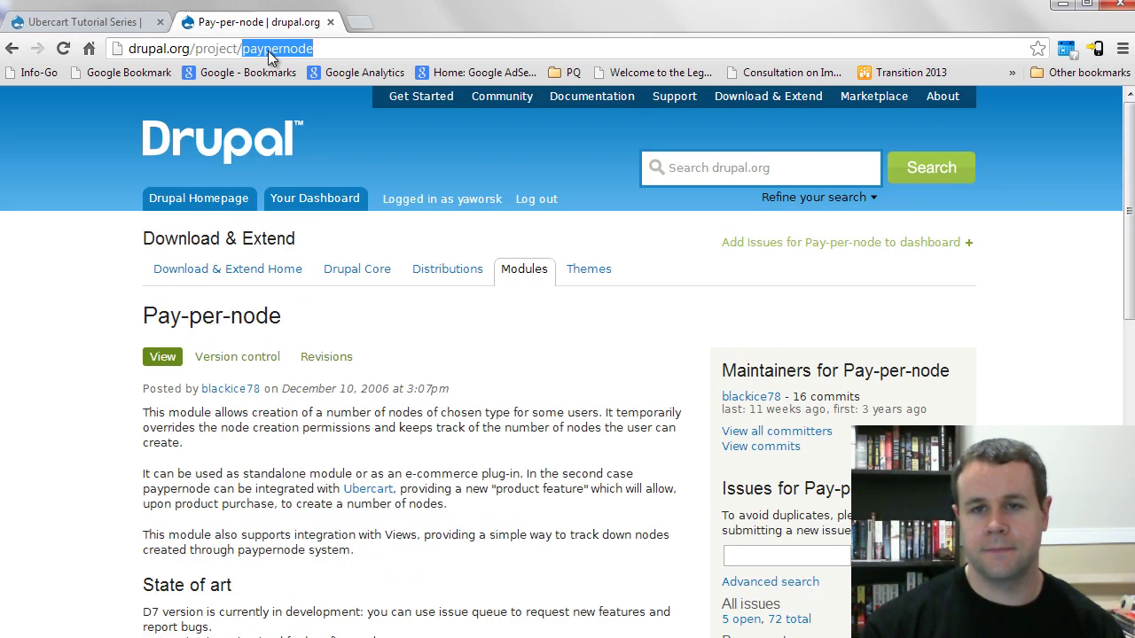
{"action": "type", "text": "auto"}
{"action": "key", "text": "Return"}
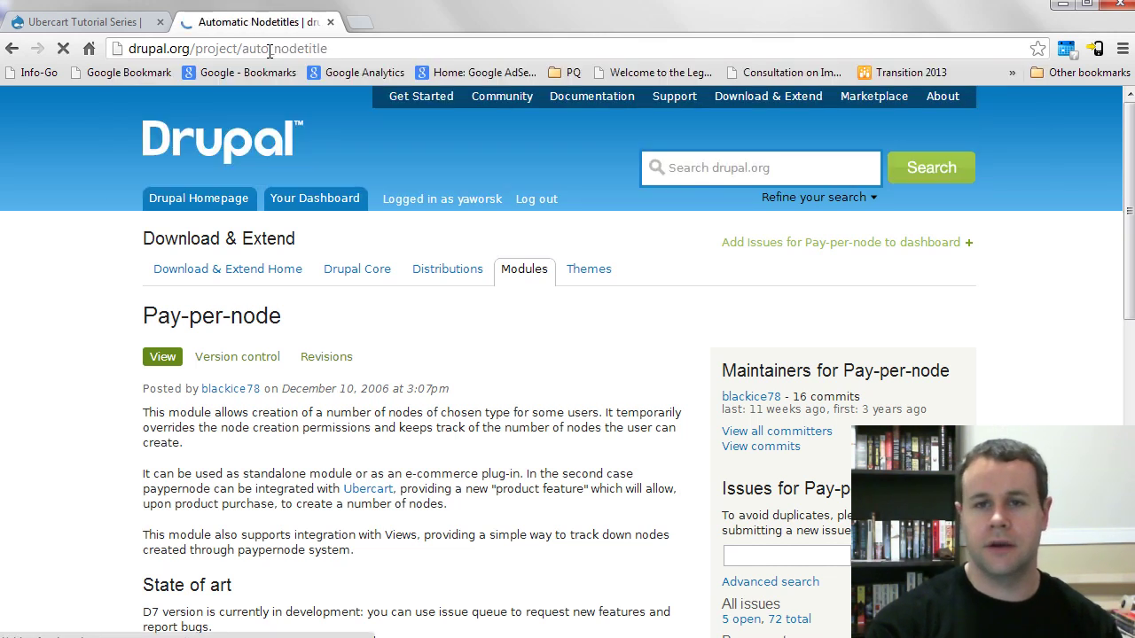
{"action": "scroll", "coordinate": [405, 355], "scroll_direction": "down", "scroll_amount": 6}
{"action": "scroll", "coordinate": [405, 390], "scroll_direction": "up", "scroll_amount": 2}
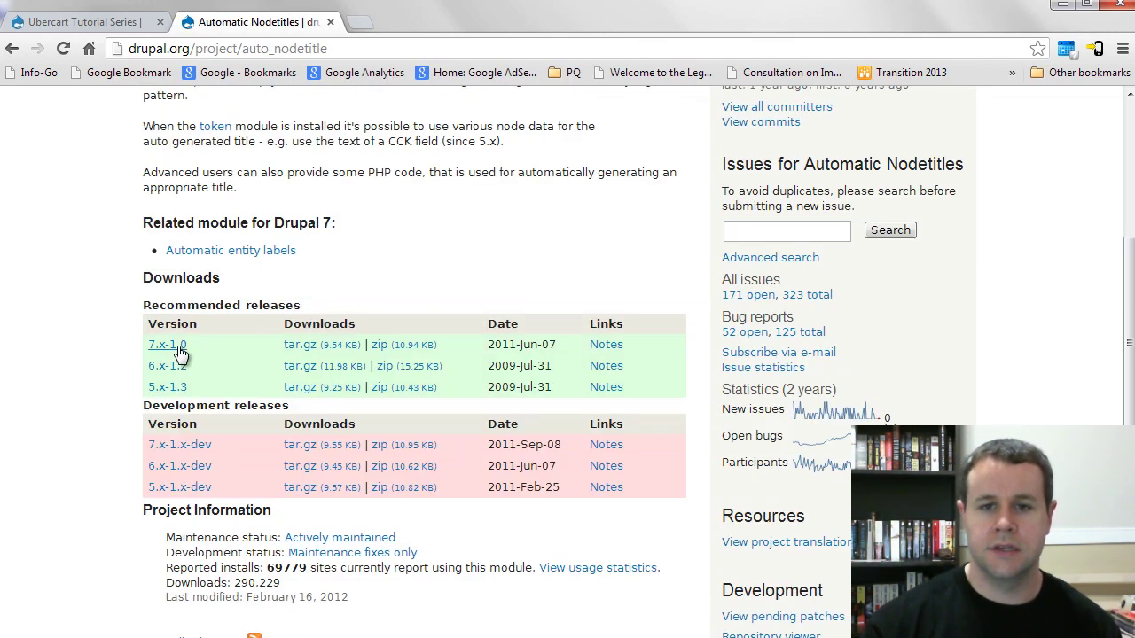
{"action": "scroll", "coordinate": [405, 388], "scroll_direction": "up", "scroll_amount": 3}
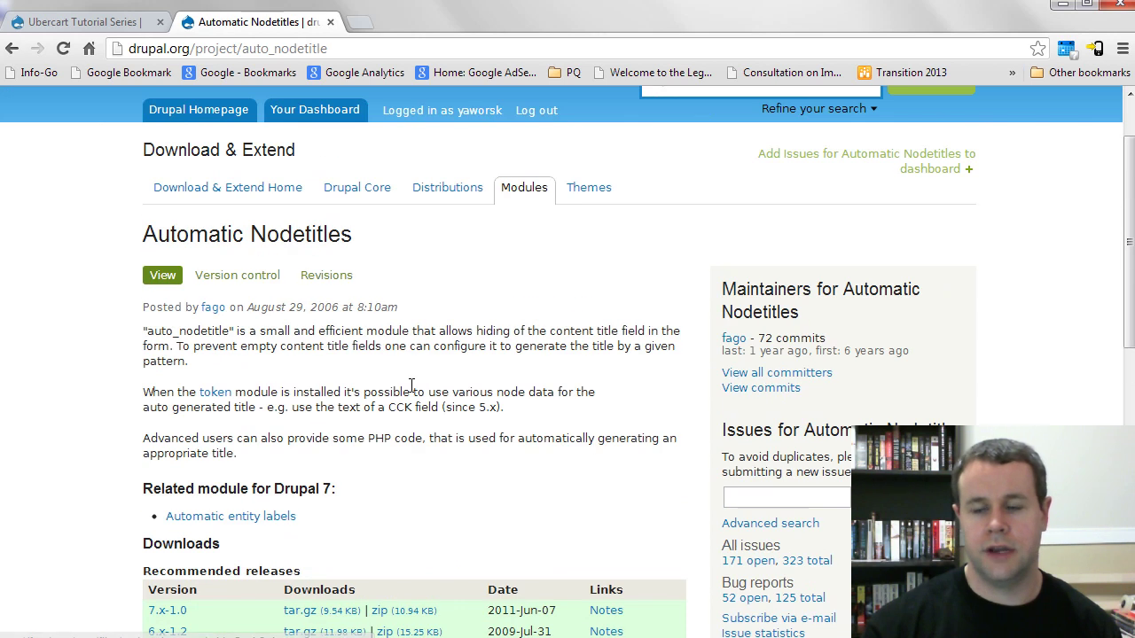
Go to drupal.org/project/references and review the References module's node_reference field description and its recommended release
{"action": "left_click", "coordinate": [248, 49]}
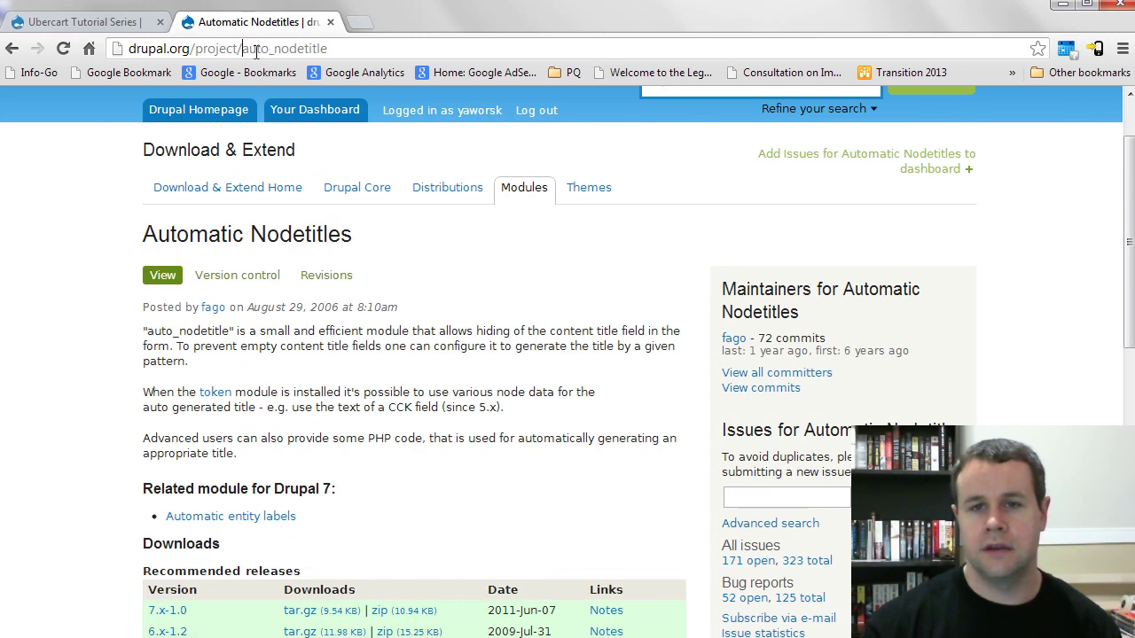
{"action": "left_click_drag", "start_coordinate": [241, 49], "coordinate": [348, 58]}
{"action": "type", "text": "r"}
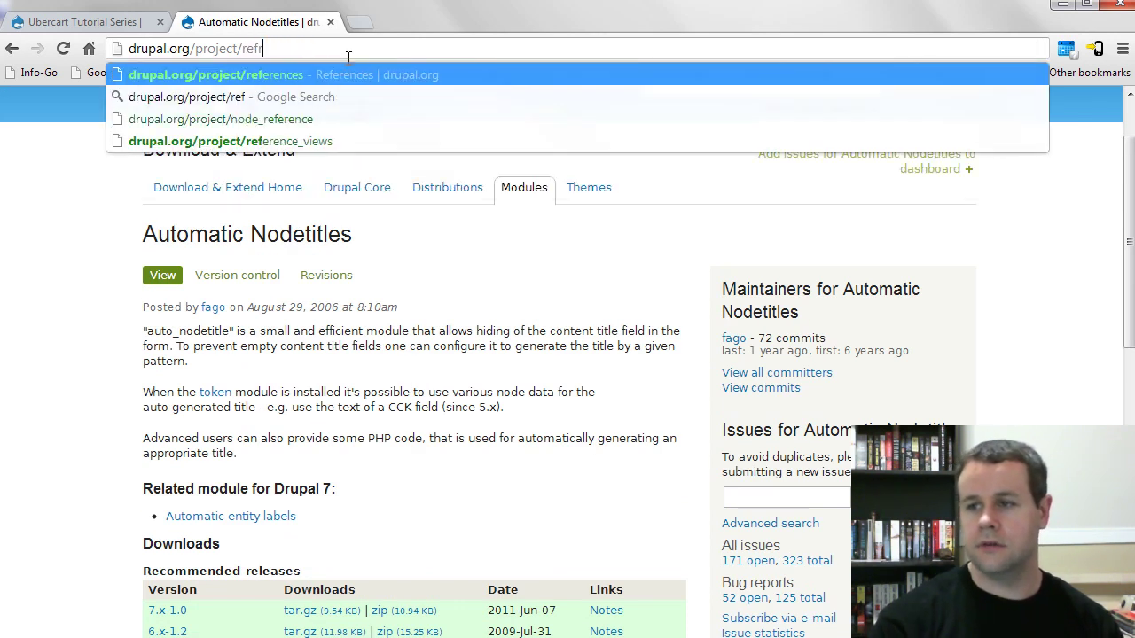
{"action": "key", "text": "BackSpace"}
{"action": "type", "text": "erences"}
{"action": "key", "text": "Return"}
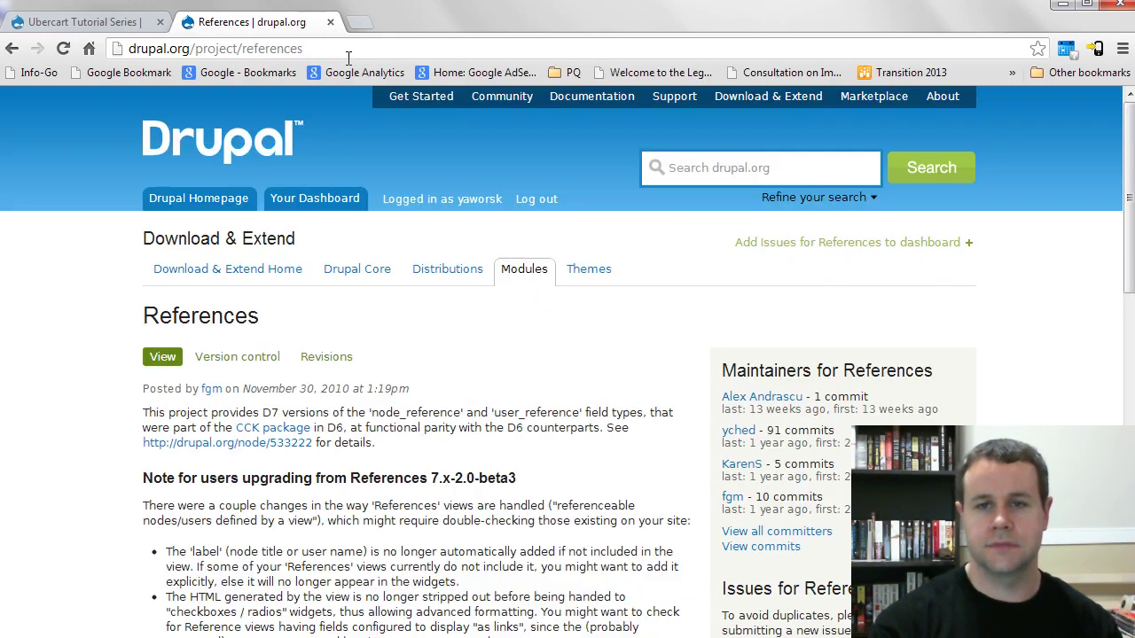
{"action": "scroll", "coordinate": [463, 412], "scroll_direction": "down", "scroll_amount": 1}
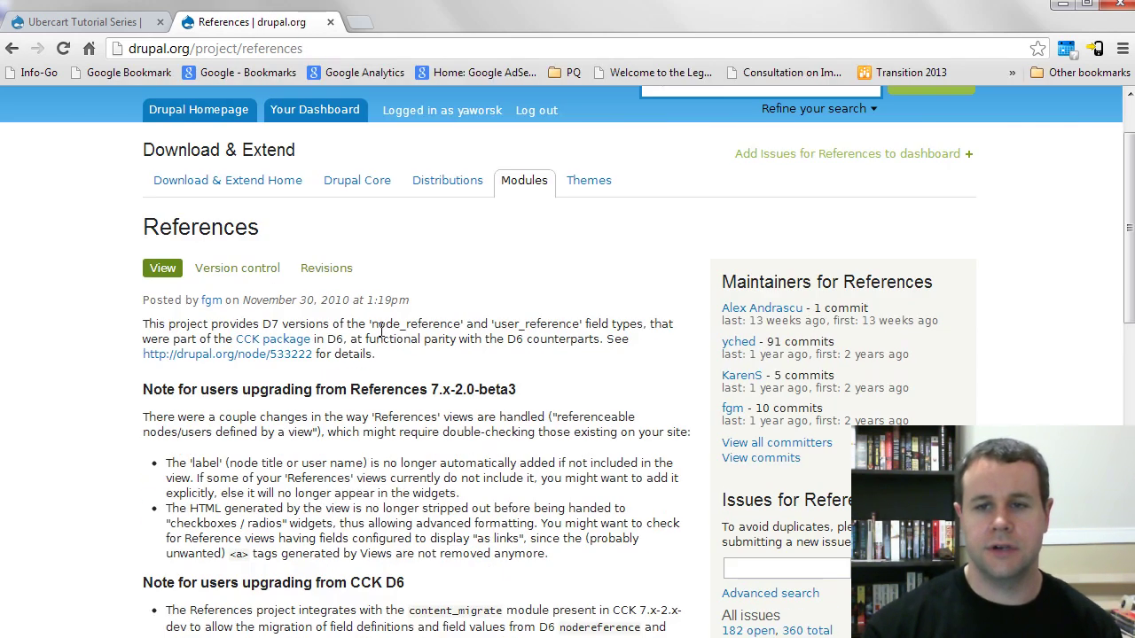
{"action": "left_click_drag", "start_coordinate": [374, 330], "coordinate": [460, 324]}
{"action": "left_click", "coordinate": [432, 342]}
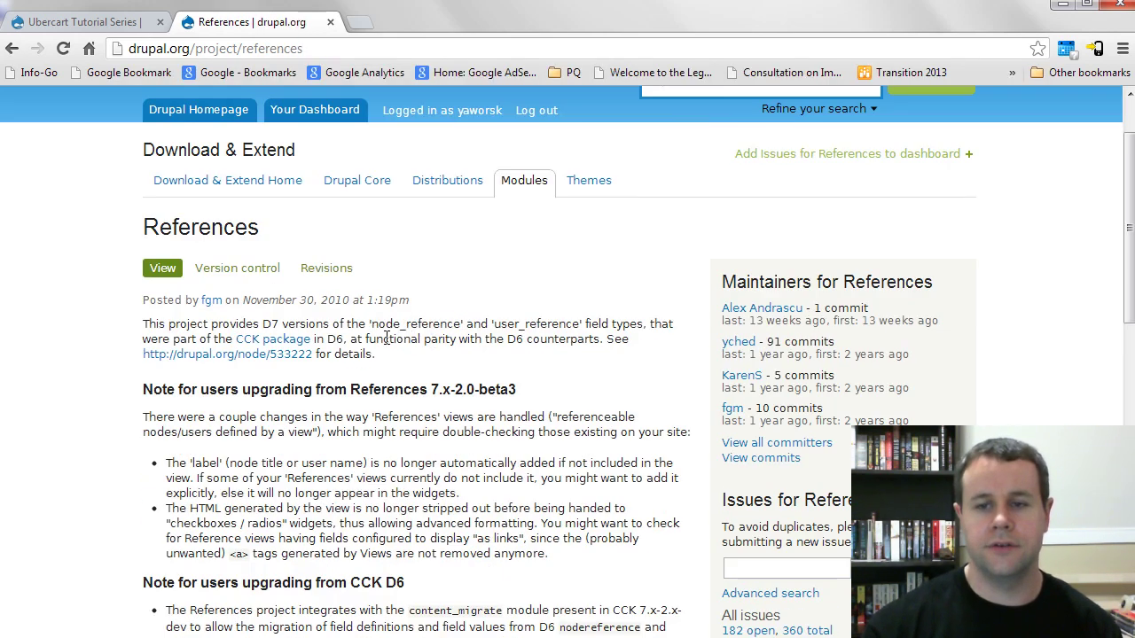
{"action": "scroll", "coordinate": [398, 343], "scroll_direction": "down", "scroll_amount": 4}
{"action": "scroll", "coordinate": [398, 343], "scroll_direction": "down", "scroll_amount": 2}
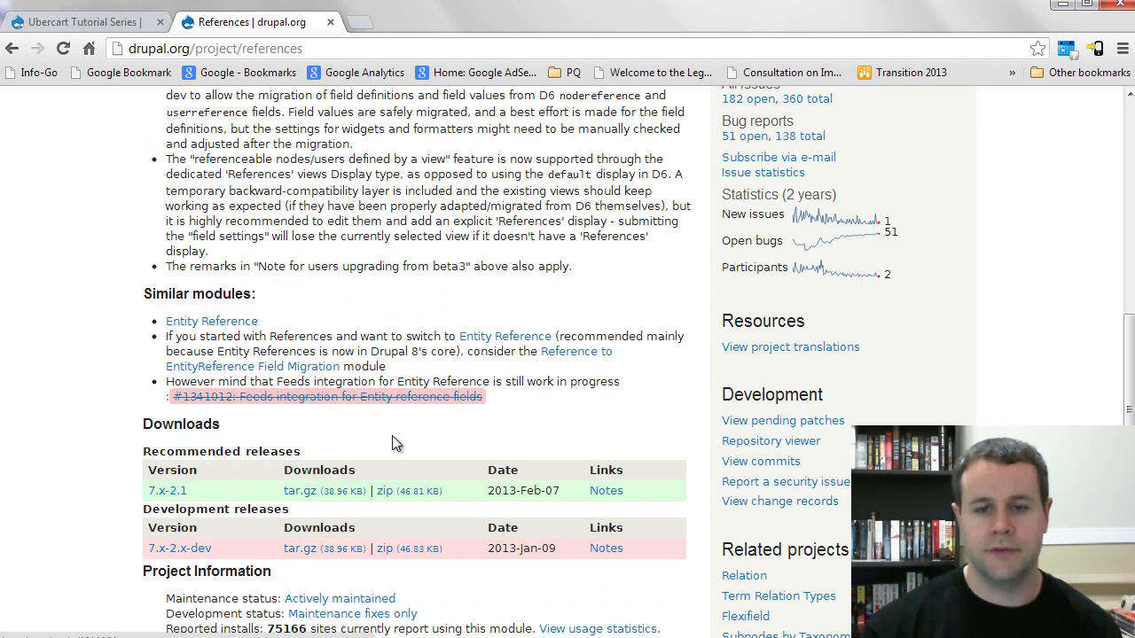
{"action": "scroll", "coordinate": [426, 417], "scroll_direction": "up", "scroll_amount": 5}
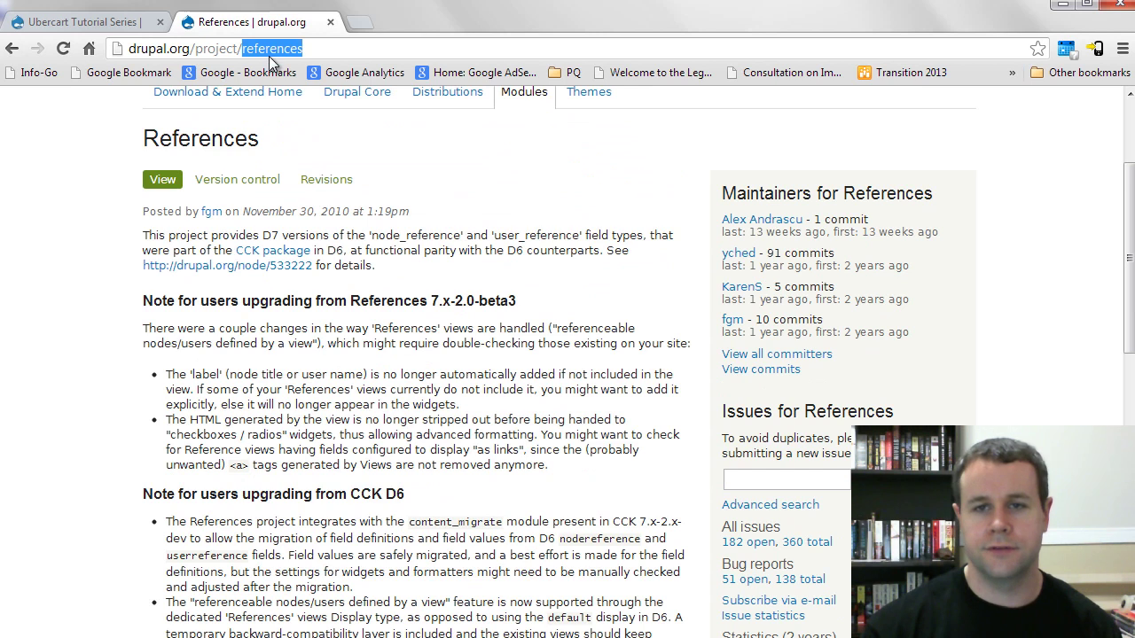
Go to drupal.org/project/content_access and review the Content Access module's description and recommended Drupal 7 release
{"action": "type", "text": "content_access"}
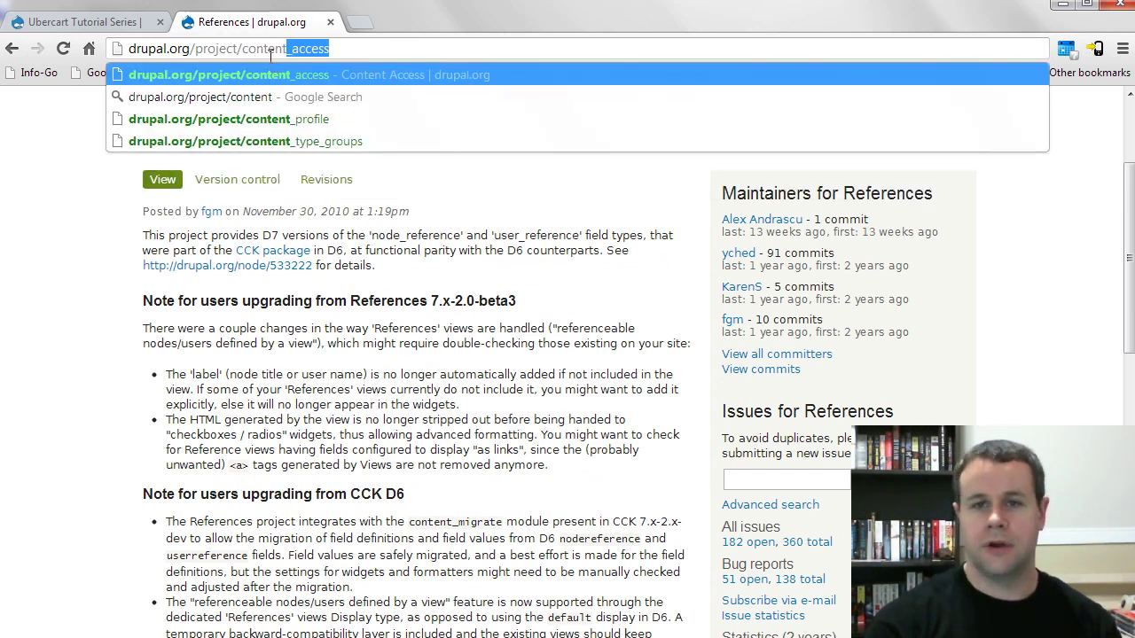
{"action": "key", "text": "Return"}
{"action": "scroll", "coordinate": [356, 262], "scroll_direction": "down", "scroll_amount": 2}
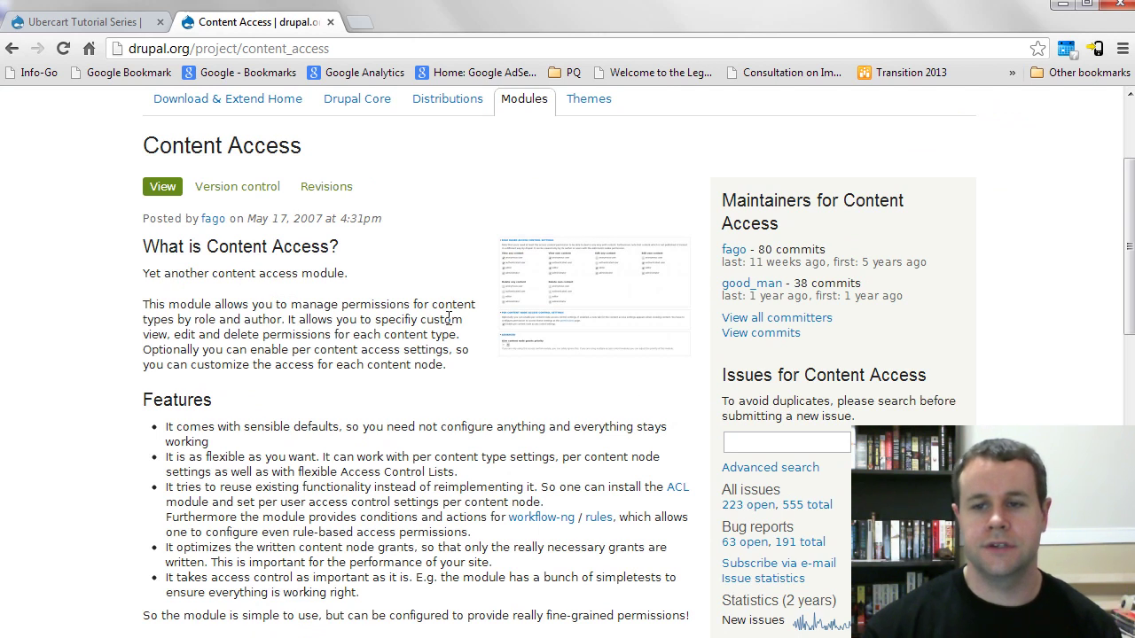
{"action": "scroll", "coordinate": [354, 328], "scroll_direction": "down", "scroll_amount": 6}
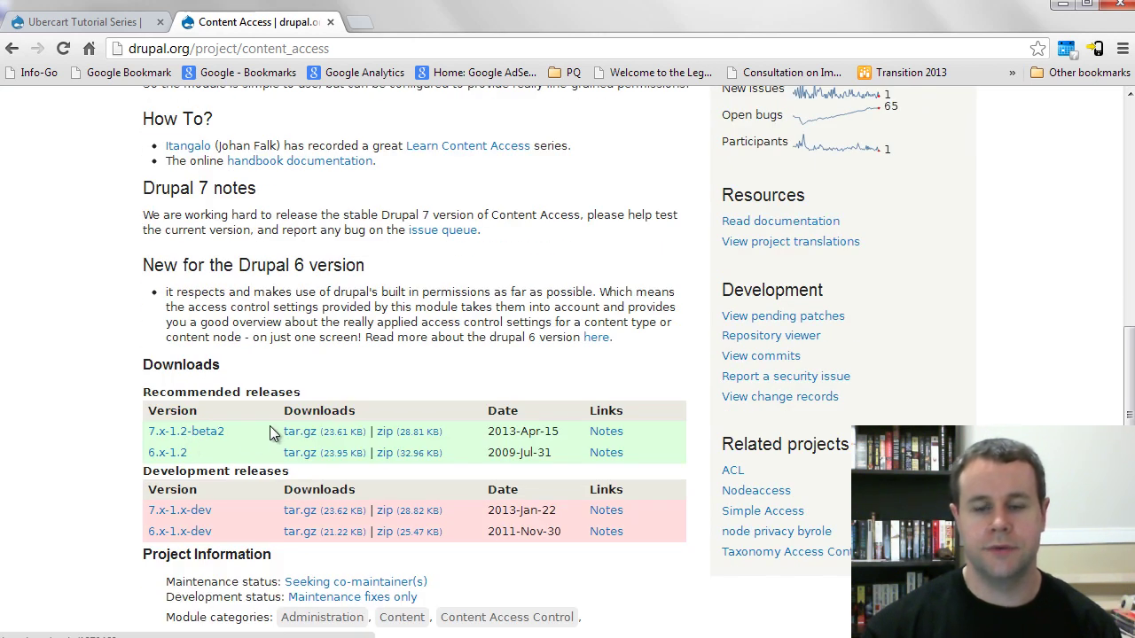
{"action": "scroll", "coordinate": [282, 428], "scroll_direction": "up", "scroll_amount": 8}
Go to drupal.org/project/email and review the Email Field module's features and recommended releases
{"action": "left_click", "coordinate": [286, 49]}
{"action": "left_click", "coordinate": [324, 49]}
{"action": "left_click_drag", "start_coordinate": [328, 49], "coordinate": [390, 53]}
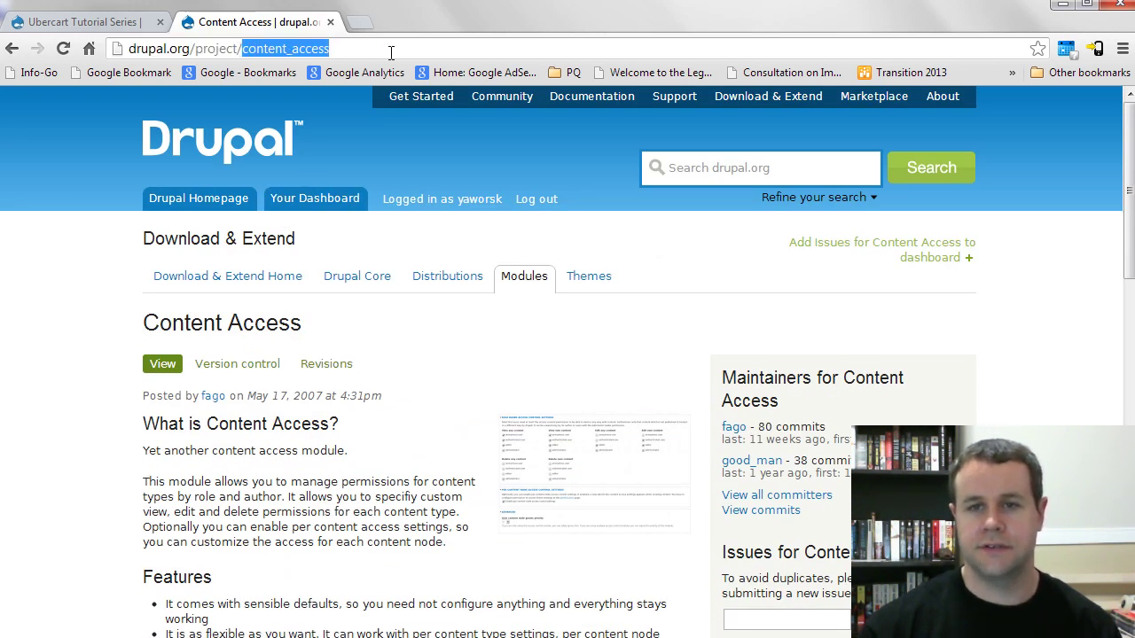
{"action": "type", "text": "e"}
{"action": "key", "text": "Return"}
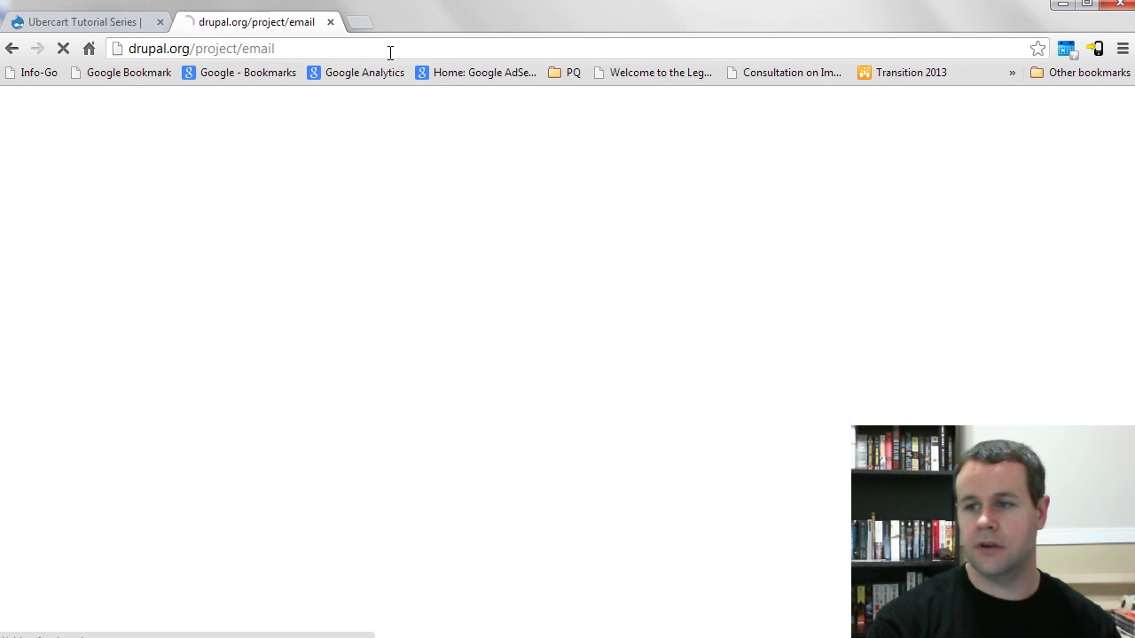
{"action": "scroll", "coordinate": [416, 344], "scroll_direction": "down", "scroll_amount": 4}
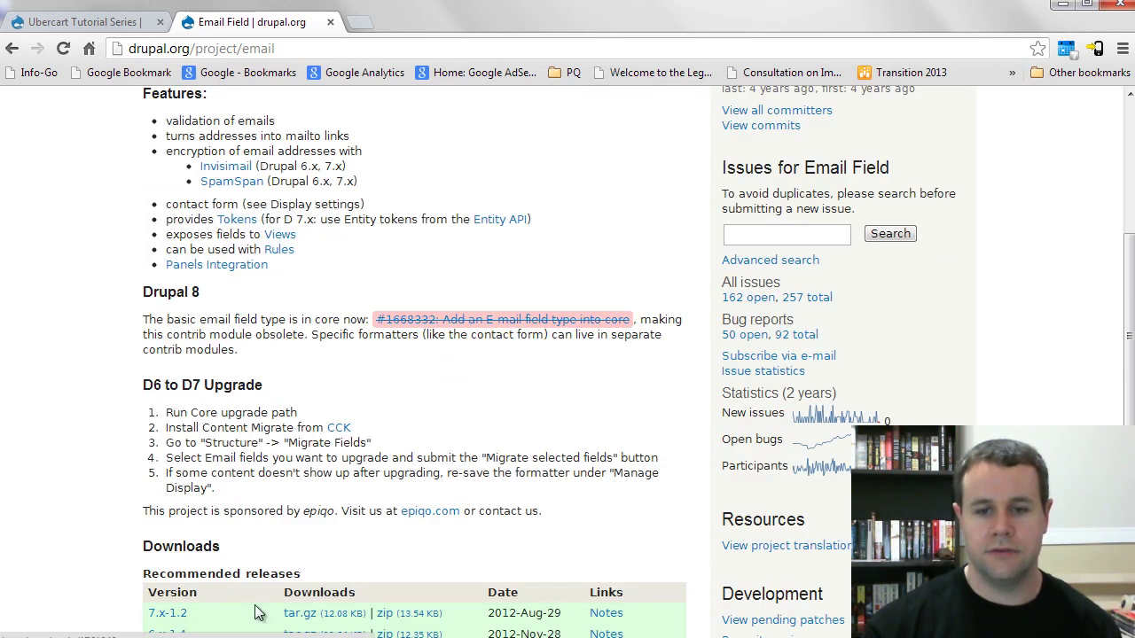
{"action": "scroll", "coordinate": [323, 257], "scroll_direction": "up", "scroll_amount": 4}
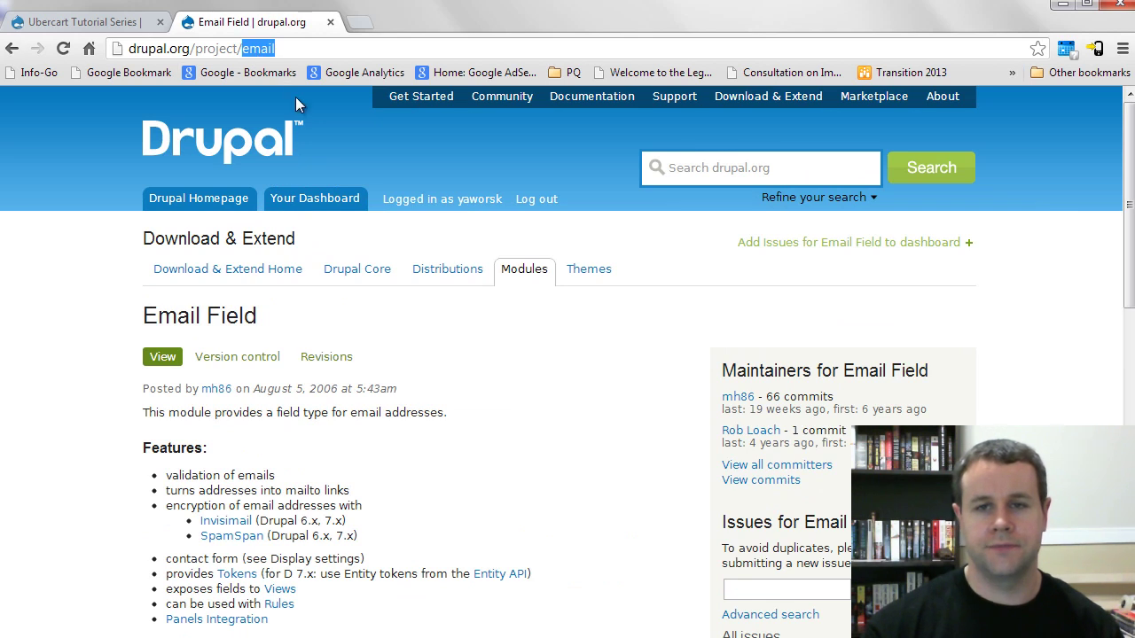
Go to drupal.org/project/views_send and review how the Views Send module works and its recommended Drupal 7 release
{"action": "type", "text": "views_send"}
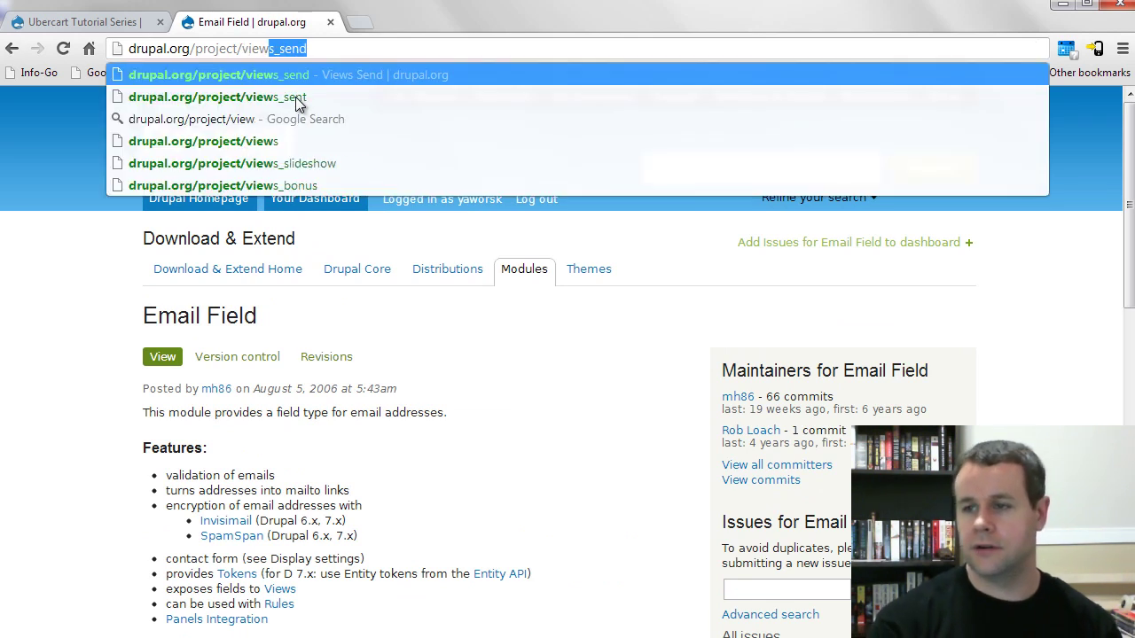
{"action": "key", "text": "Return"}
{"action": "scroll", "coordinate": [389, 333], "scroll_direction": "down", "scroll_amount": 5}
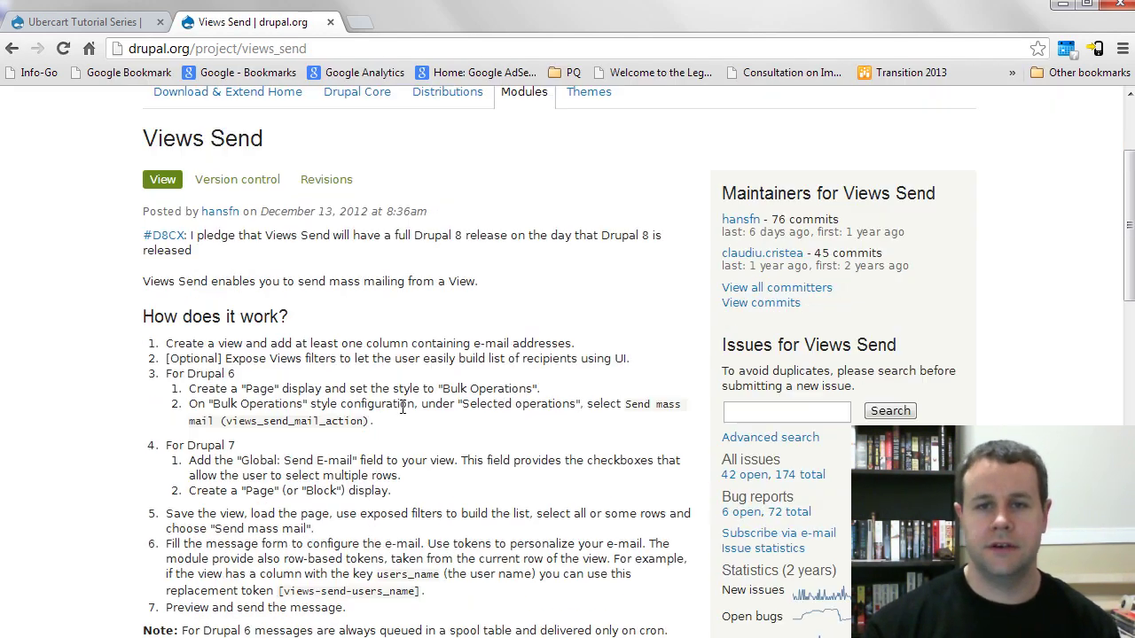
{"action": "scroll", "coordinate": [423, 456], "scroll_direction": "down", "scroll_amount": 6}
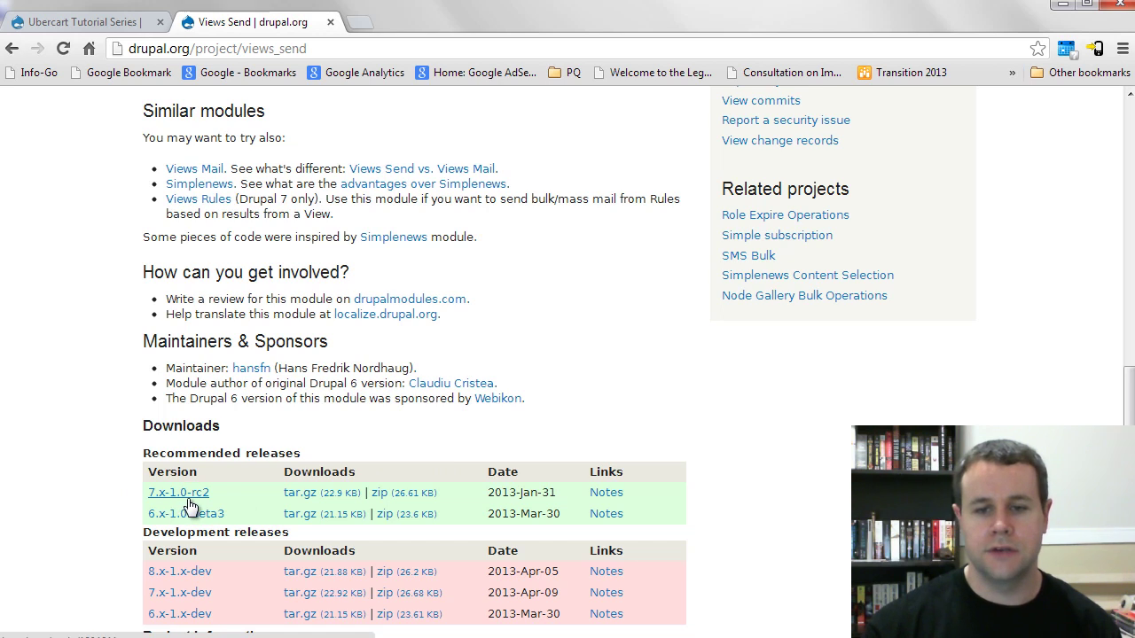
{"action": "scroll", "coordinate": [250, 89], "scroll_direction": "up", "scroll_amount": 8}
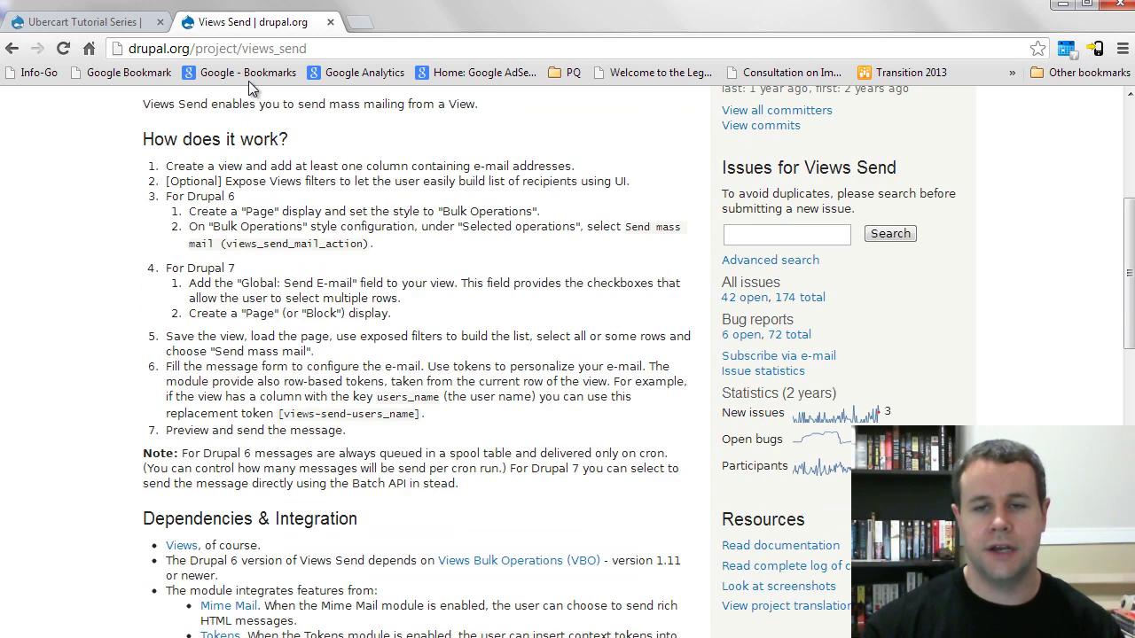
Go to drupal.org/project/date and review the Date module's Drupal 7 notes and recommended releases
{"action": "left_click_drag", "start_coordinate": [316, 49], "coordinate": [242, 51]}
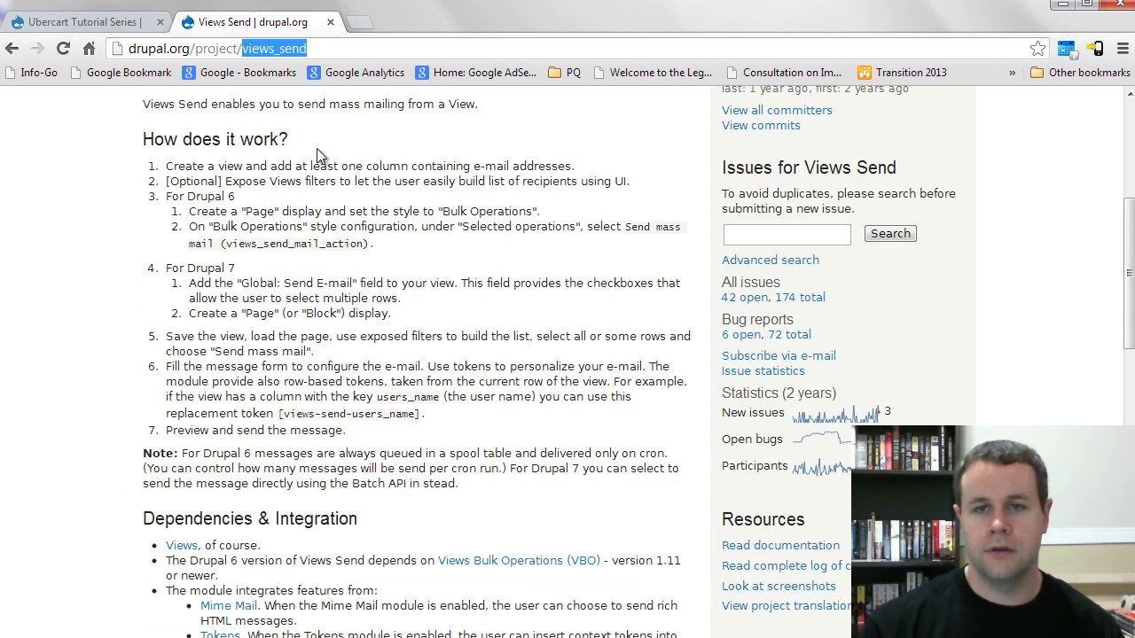
{"action": "key", "text": "BackSpace"}
{"action": "type", "text": "date"}
{"action": "key", "text": "Return"}
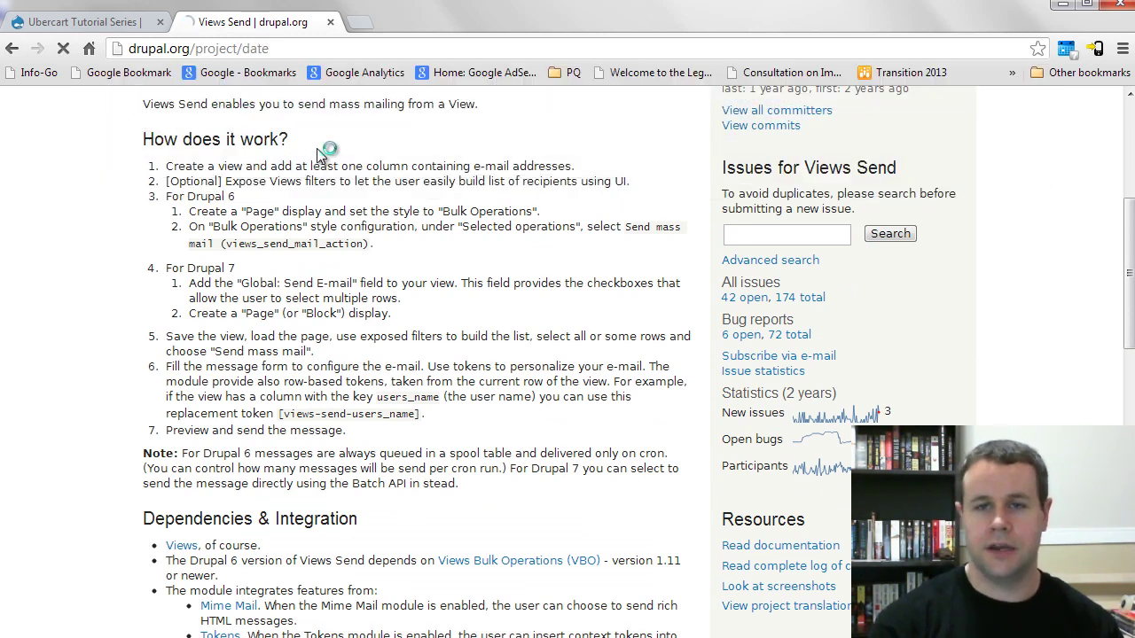
{"action": "scroll", "coordinate": [367, 352], "scroll_direction": "down", "scroll_amount": 10}
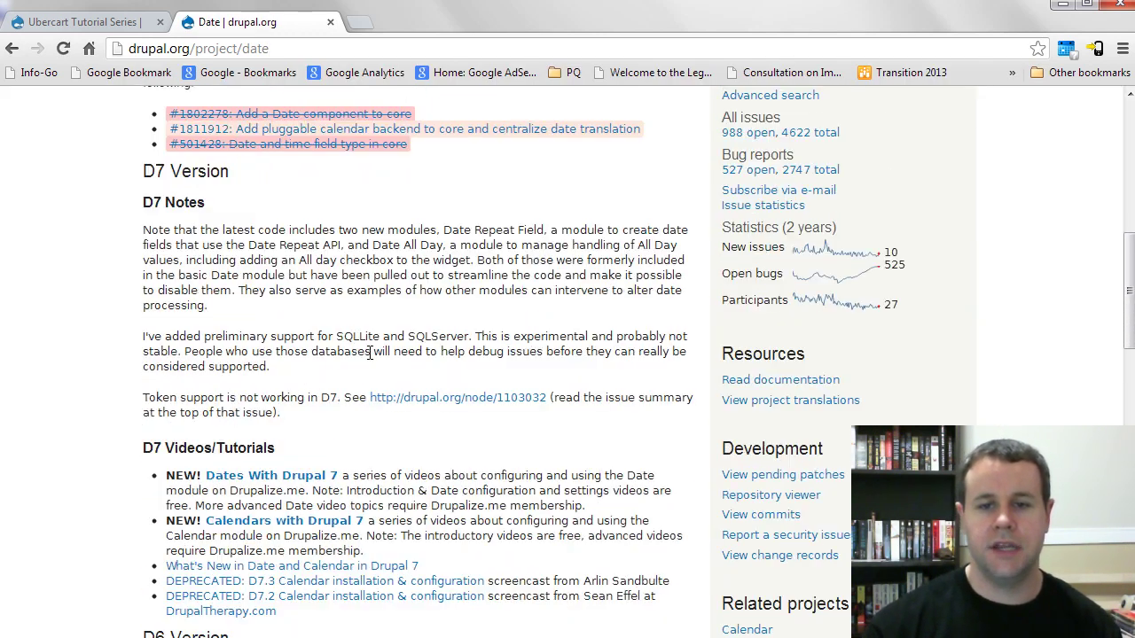
{"action": "scroll", "coordinate": [367, 354], "scroll_direction": "down", "scroll_amount": 10}
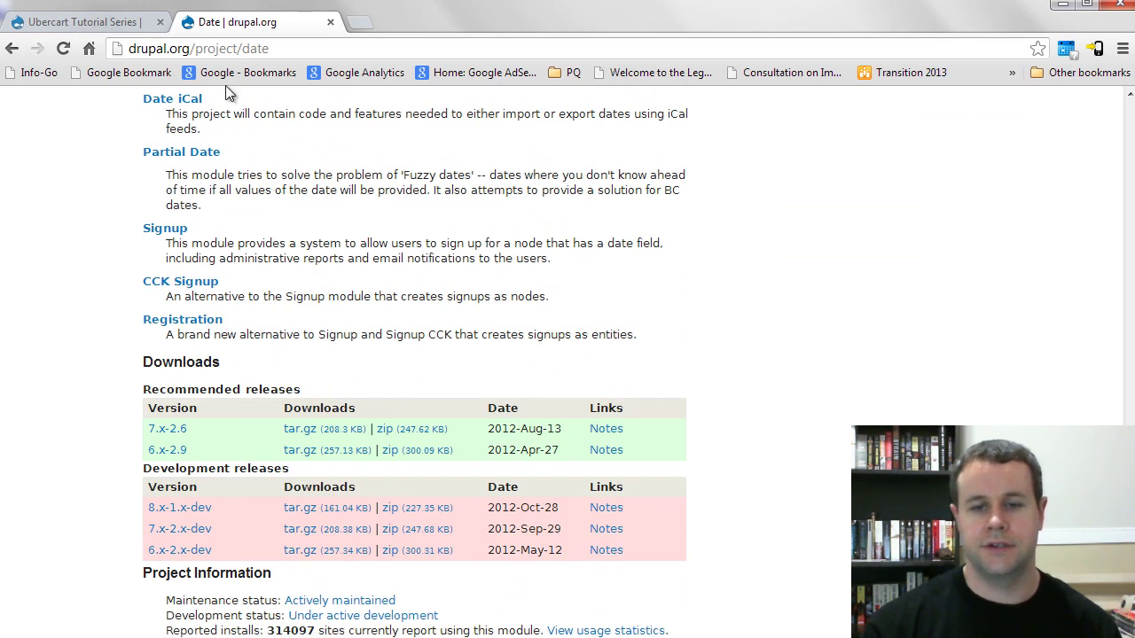
Go to drupal.org/project/calendar and review the Calendar module's recommended Drupal 7 release and requirements
{"action": "double_click", "coordinate": [255, 48]}
{"action": "type", "text": "calendar"}
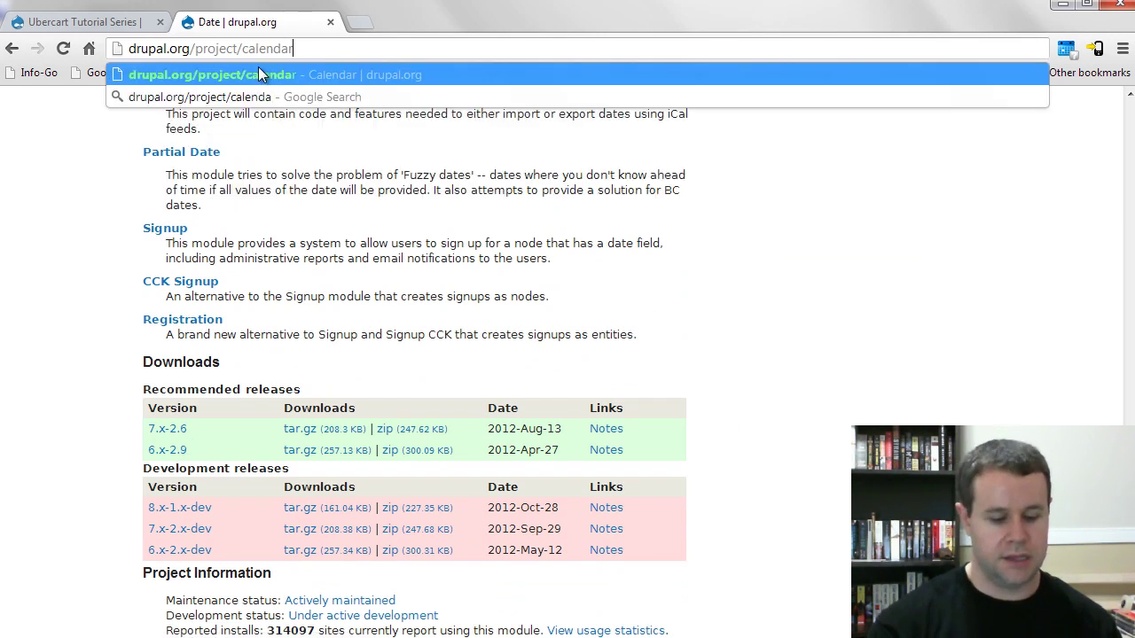
{"action": "key", "text": "Return"}
{"action": "scroll", "coordinate": [346, 350], "scroll_direction": "down", "scroll_amount": 4}
{"action": "scroll", "coordinate": [339, 341], "scroll_direction": "down", "scroll_amount": 15}
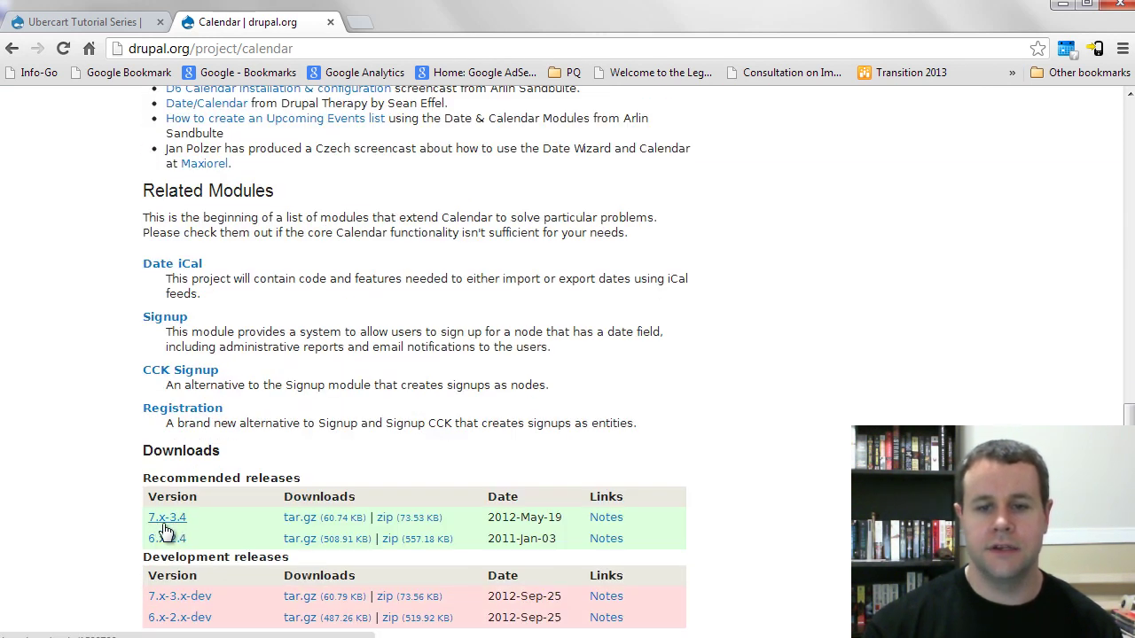
{"action": "scroll", "coordinate": [502, 482], "scroll_direction": "up", "scroll_amount": 6}
{"action": "scroll", "coordinate": [502, 482], "scroll_direction": "up", "scroll_amount": 9}
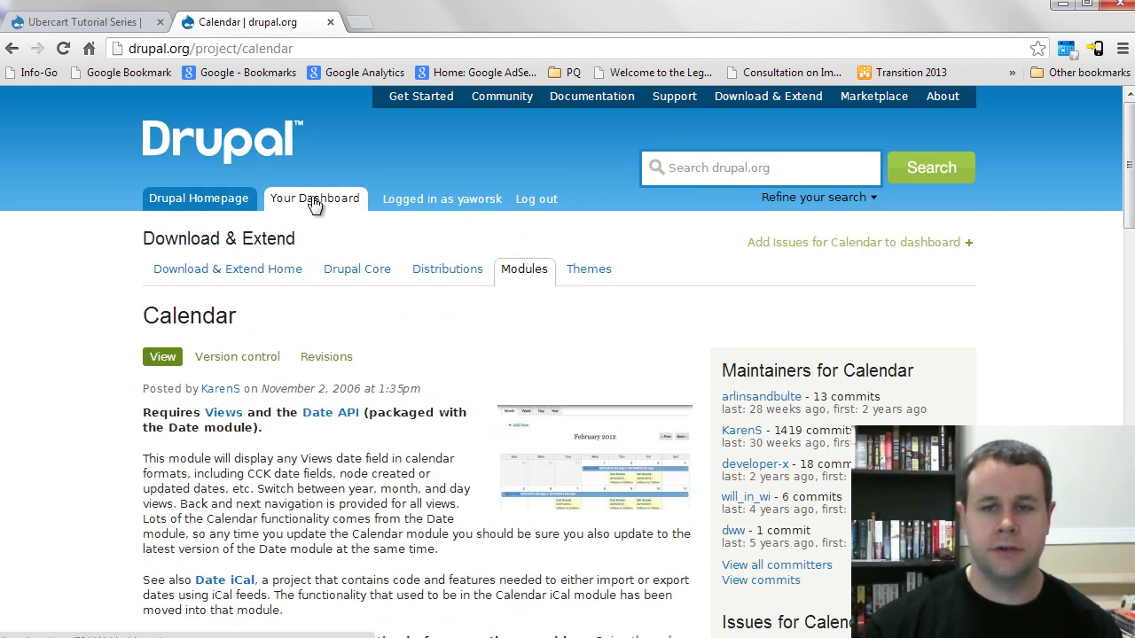
Close the Calendar project page, open the site's Modules list and find Automatic Nodetitles by searching the page for "title"
{"action": "left_click", "coordinate": [330, 22]}
{"action": "left_click", "coordinate": [425, 105]}
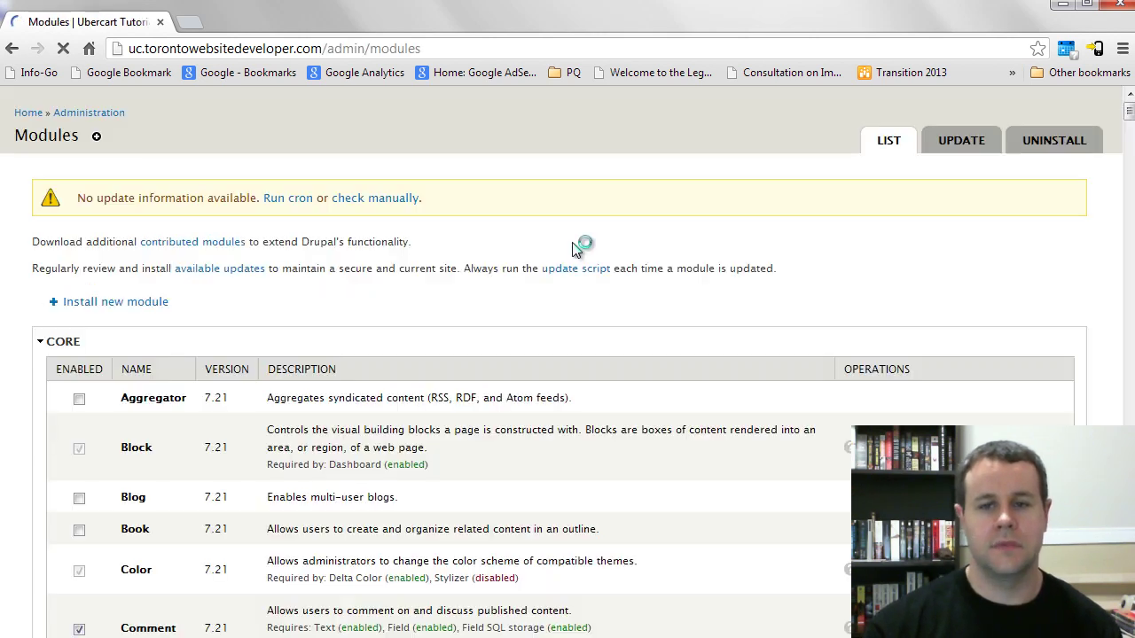
{"action": "key", "text": "ctrl+f"}
{"action": "type", "text": "auto"}
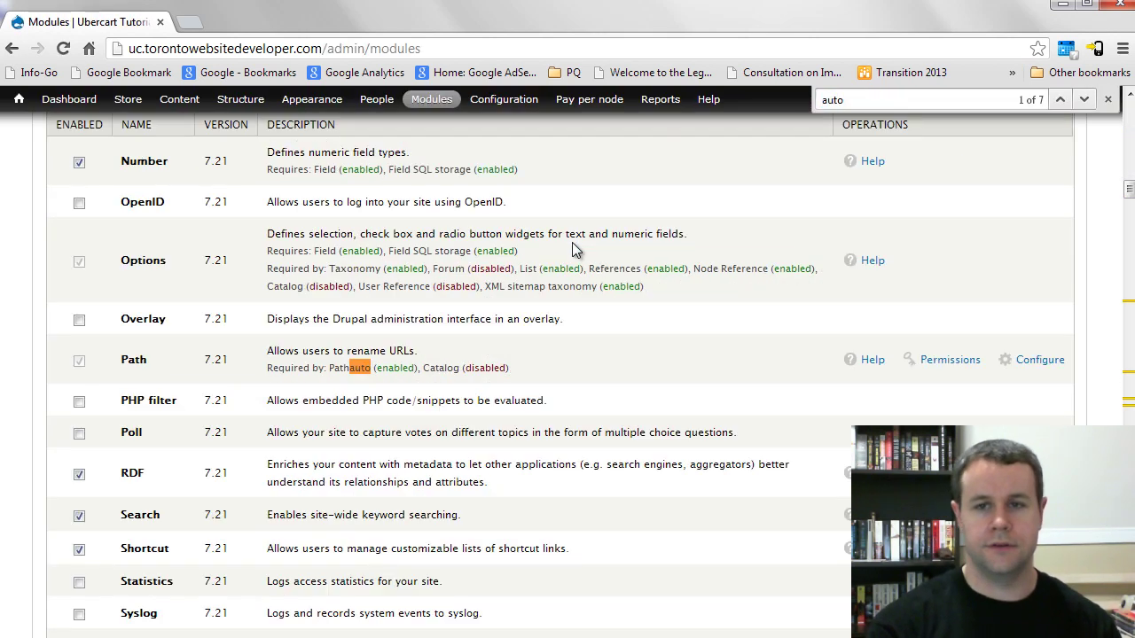
{"action": "type", "text": "node"}
{"action": "key", "text": "BackSpace"}
{"action": "key", "text": "BackSpace"}
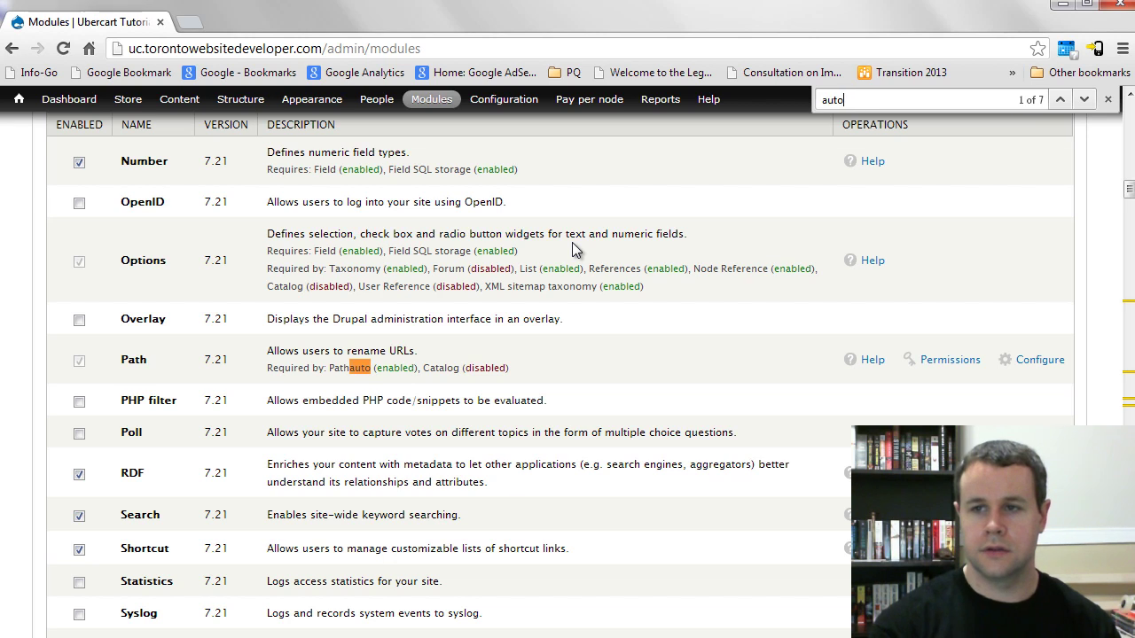
{"action": "type", "text": "title"}
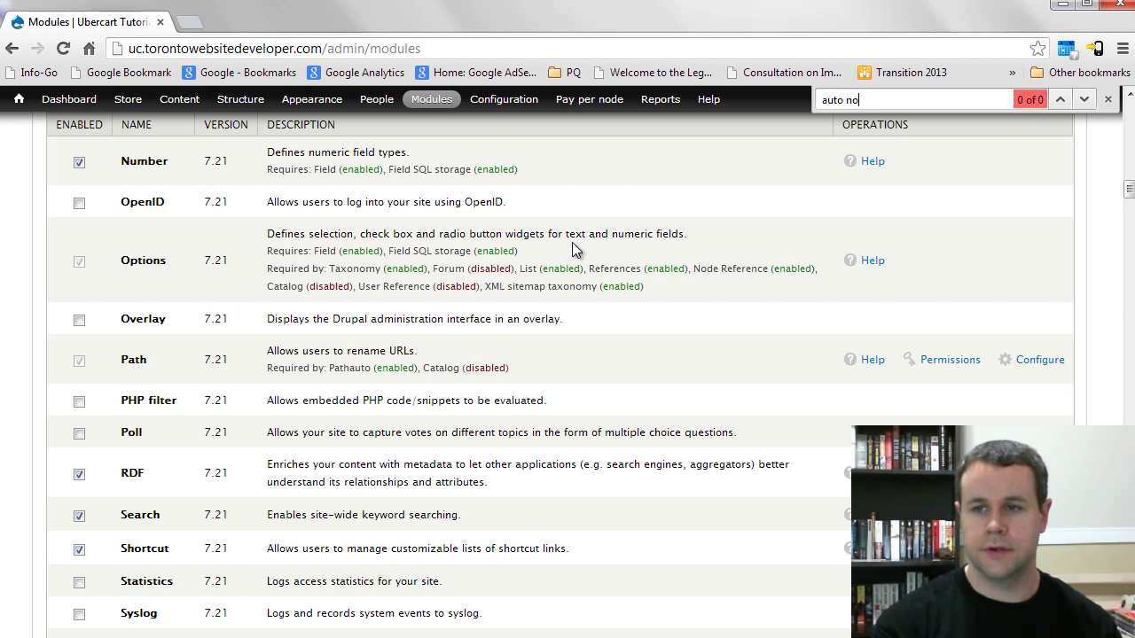
{"action": "key", "text": "ctrl+a"}
{"action": "type", "text": "node title"}
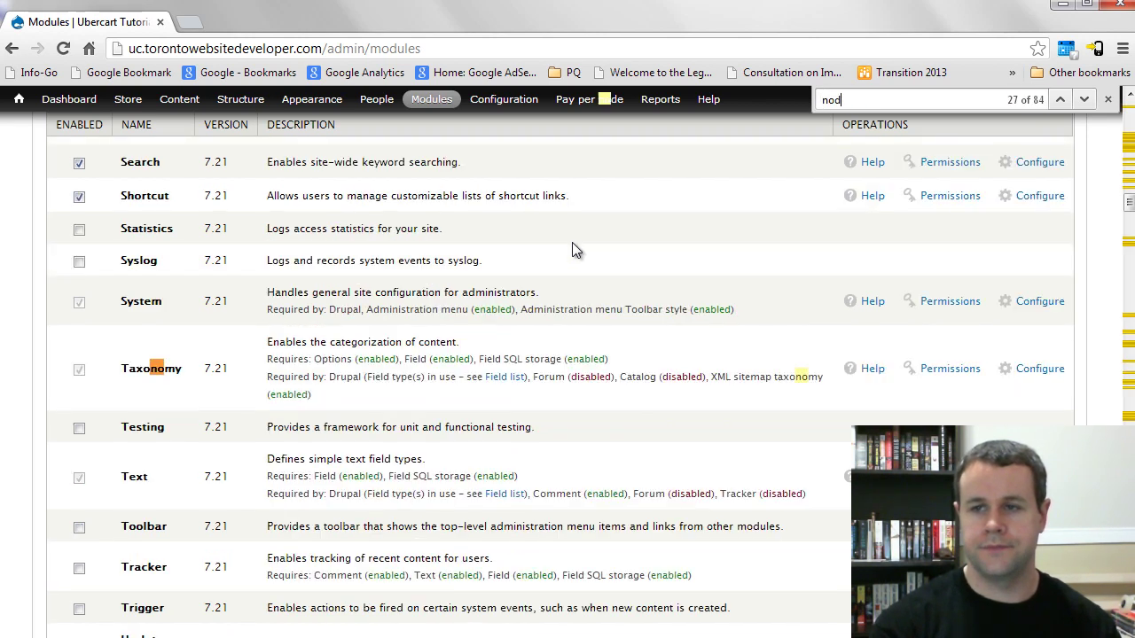
{"action": "key", "text": "ctrl+a"}
{"action": "type", "text": "title"}
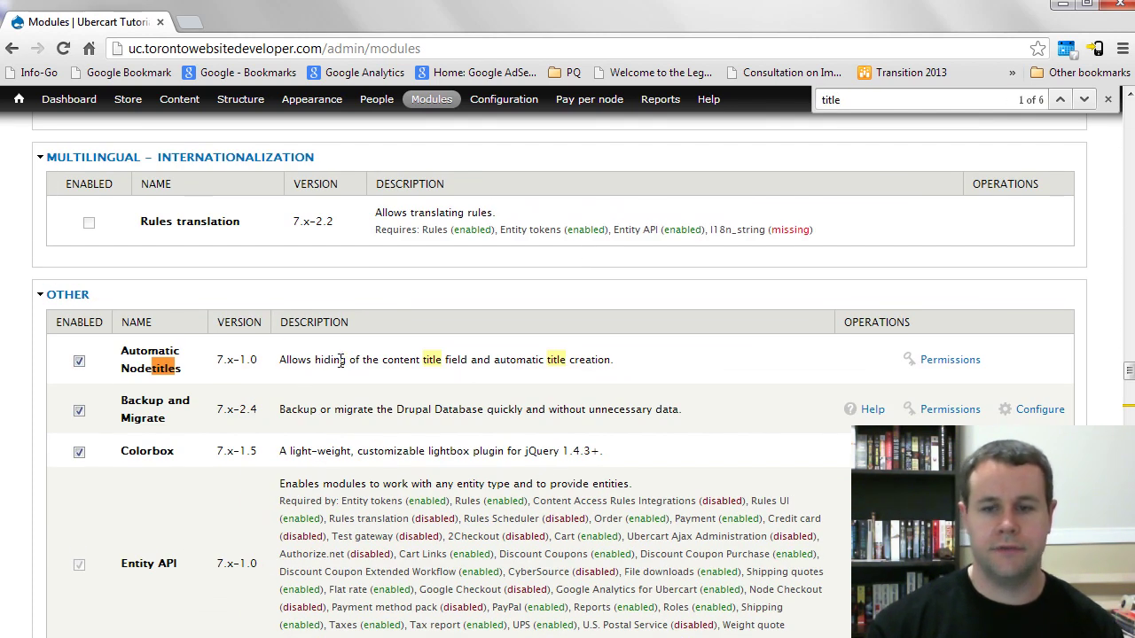
Search the Modules list for "pay per node" and go through the matches to the Pay Per Node System section
{"action": "key", "text": "ctrl+a"}
{"action": "type", "text": "pap"}
{"action": "key", "text": "BackSpace"}
{"action": "type", "text": "ypernod"}
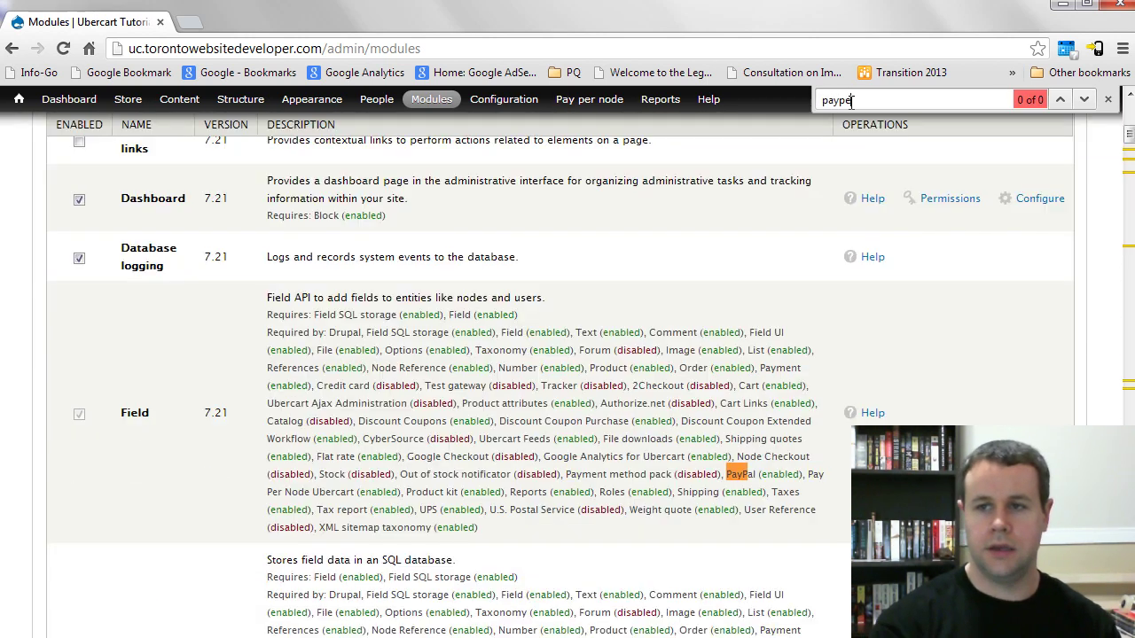
{"action": "key", "text": "BackSpace"}
{"action": "key", "text": "BackSpace"}
{"action": "key", "text": "BackSpace"}
{"action": "key", "text": "BackSpace"}
{"action": "key", "text": "BackSpace"}
{"action": "key", "text": "BackSpace"}
{"action": "type", "text": "per node"}
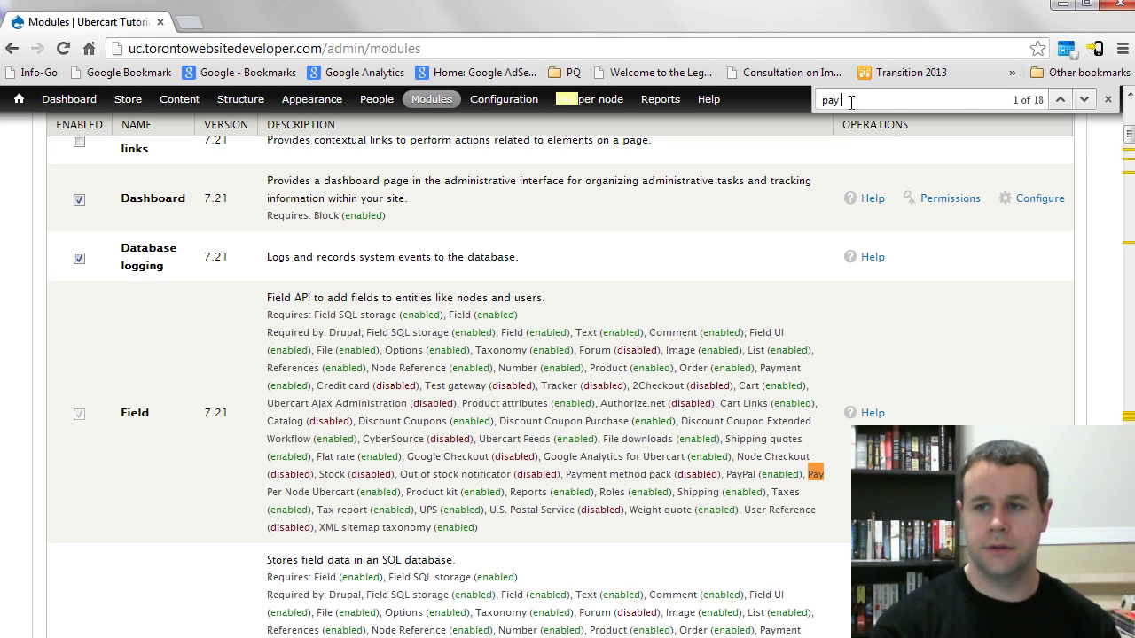
{"action": "key", "text": "Return"}
{"action": "key", "text": "Return"}
{"action": "key", "text": "Return"}
{"action": "key", "text": "Return"}
{"action": "key", "text": "Return"}
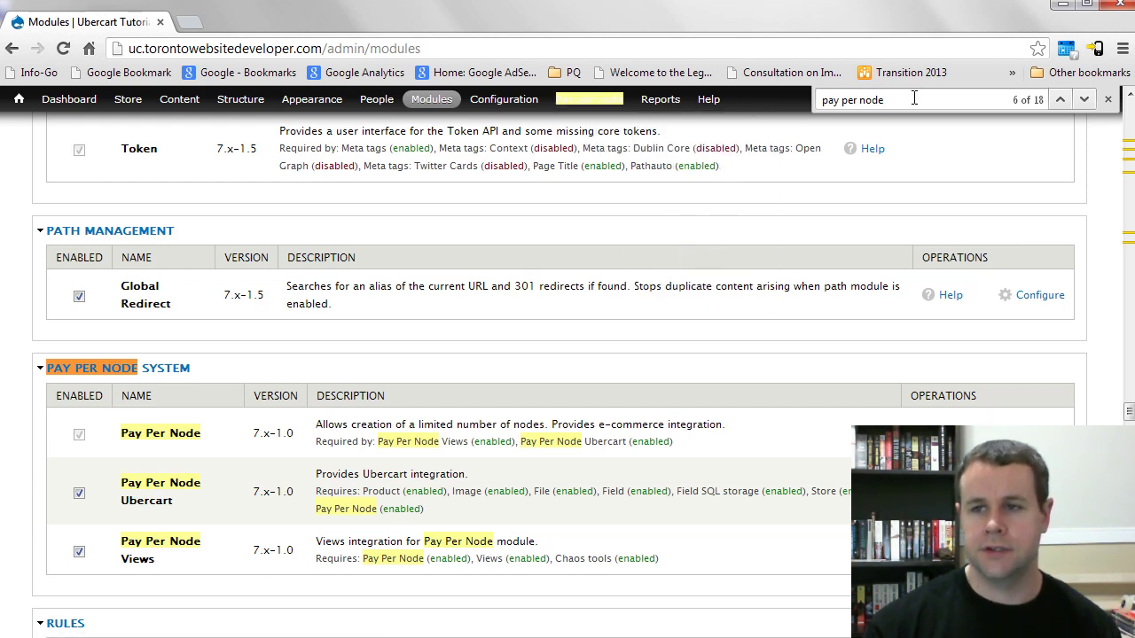
Search the Modules list for "references" and go to the References module in the Fields section
{"action": "left_click_drag", "start_coordinate": [916, 101], "coordinate": [778, 104]}
{"action": "type", "text": "references"}
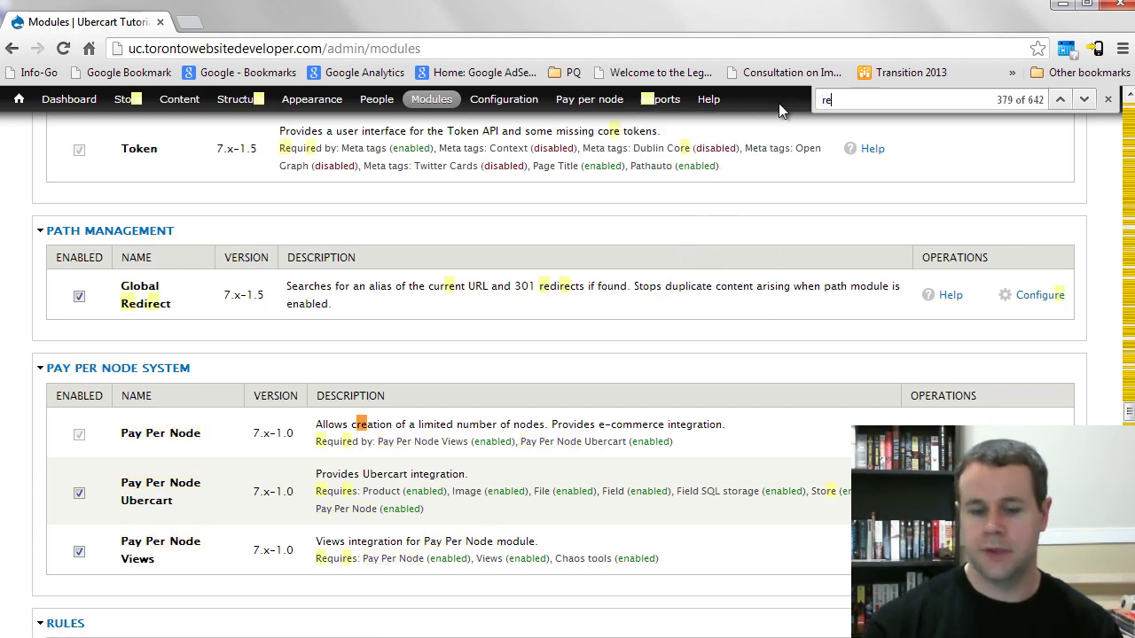
{"action": "key", "text": "Return"}
{"action": "key", "text": "Return"}
{"action": "key", "text": "Return"}
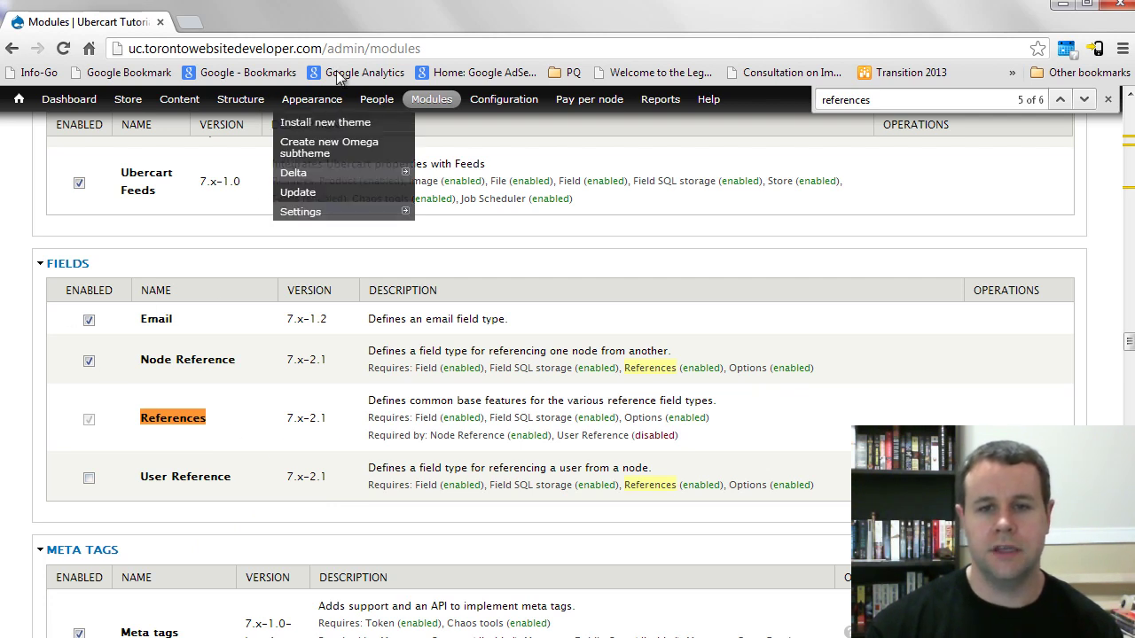
Find the Views Send module in the Views section of the Modules list
{"action": "double_click", "coordinate": [381, 49]}
{"action": "mouse_move", "coordinate": [438, 152]}
{"action": "type", "text": "views_sen"}
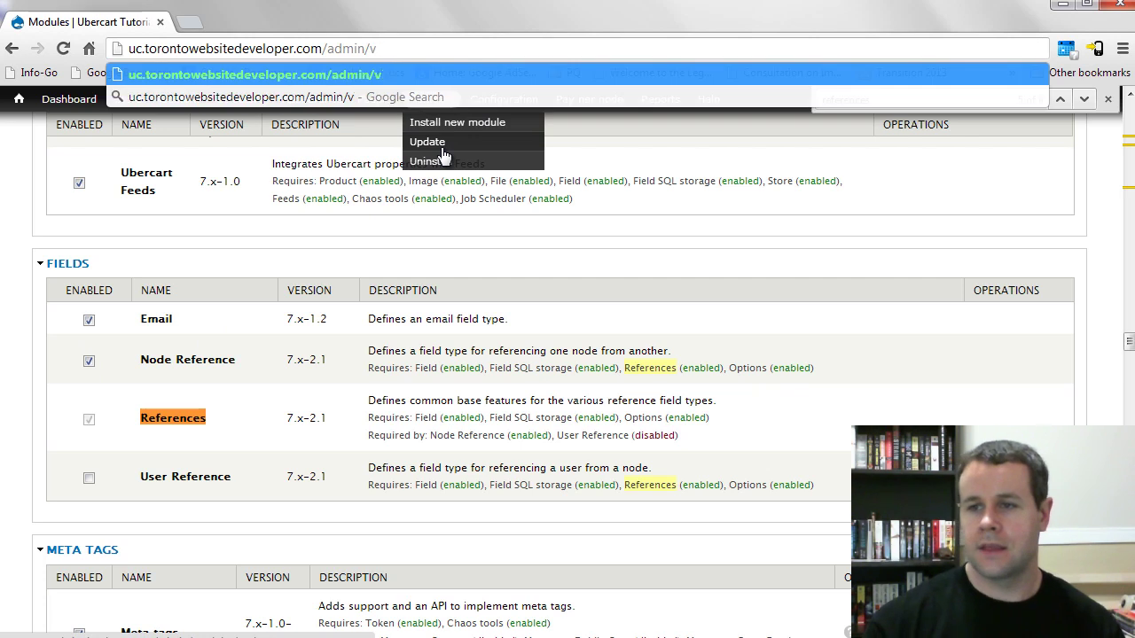
{"action": "left_click", "coordinate": [653, 135]}
{"action": "scroll", "coordinate": [653, 355], "scroll_direction": "down", "scroll_amount": 15}
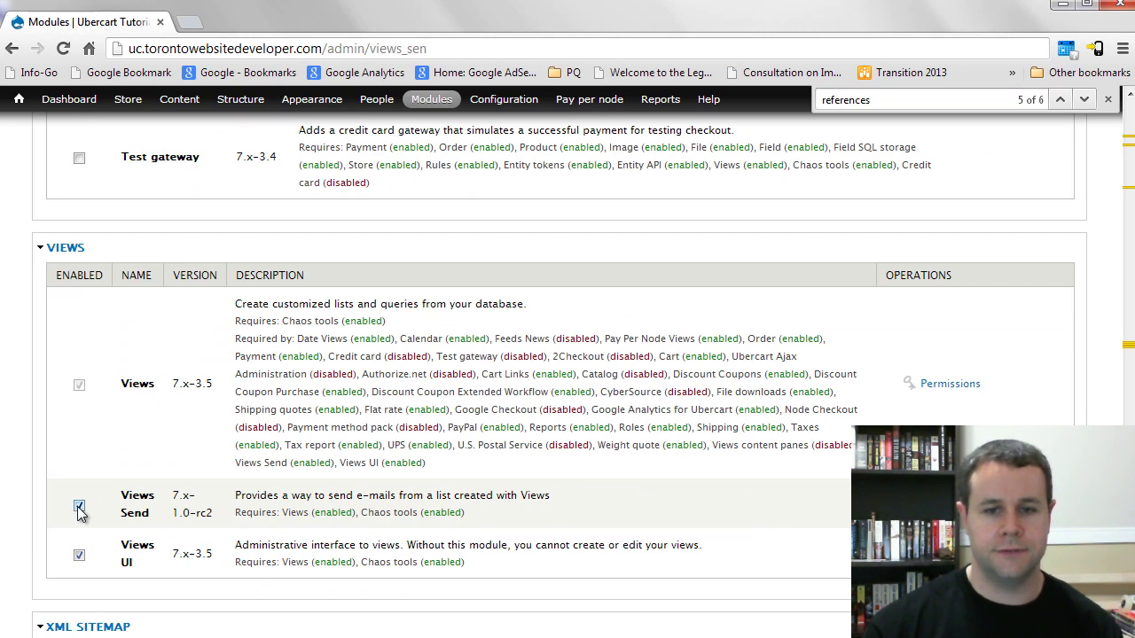
Search the Modules list for "date" and step through the matches to the Date/Time section
{"action": "key", "text": "ctrl+f"}
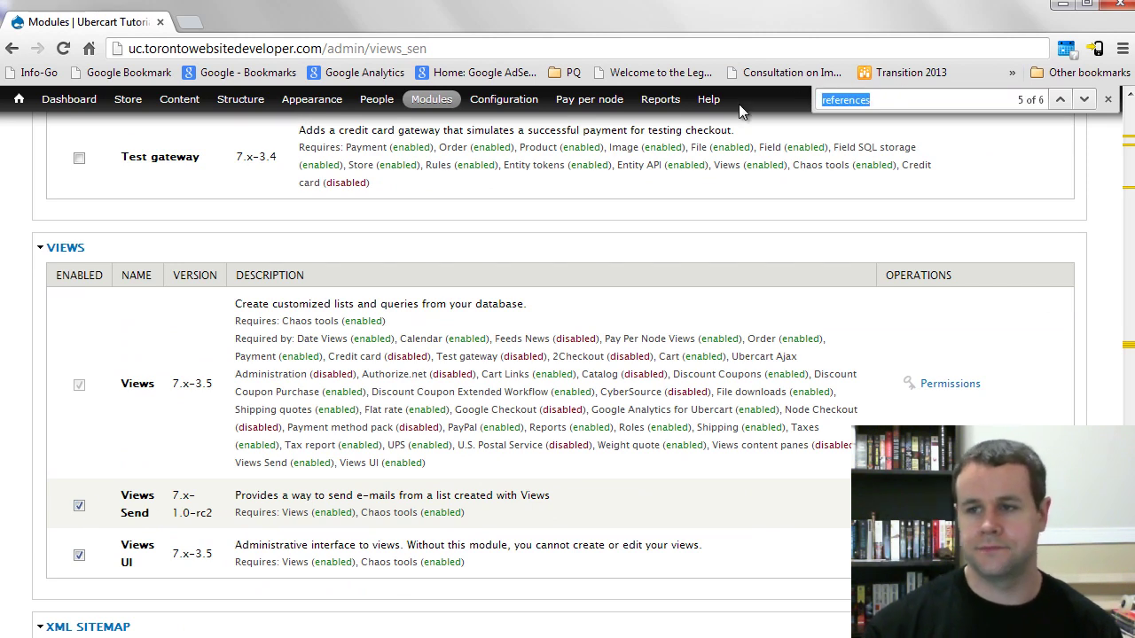
{"action": "type", "text": "date"}
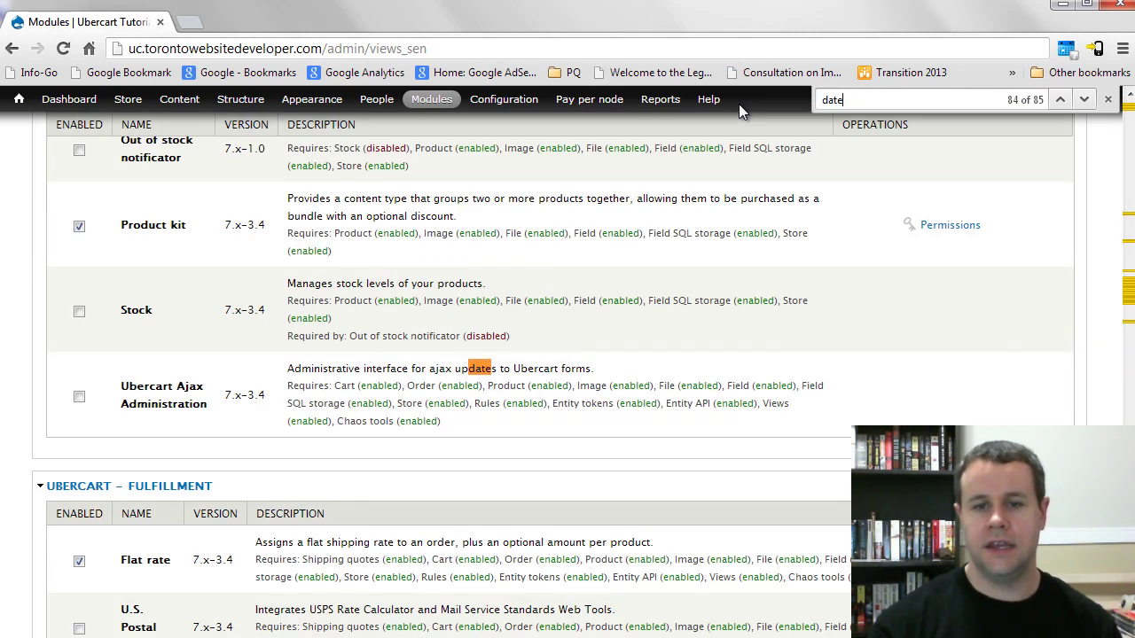
{"action": "key", "text": "Return"}
{"action": "key", "text": "Return"}
{"action": "key", "text": "Return"}
{"action": "key", "text": "Return"}
{"action": "key", "text": "Return"}
{"action": "key", "text": "Return"}
{"action": "key", "text": "Return"}
{"action": "key", "text": "Return"}
{"action": "key", "text": "Return"}
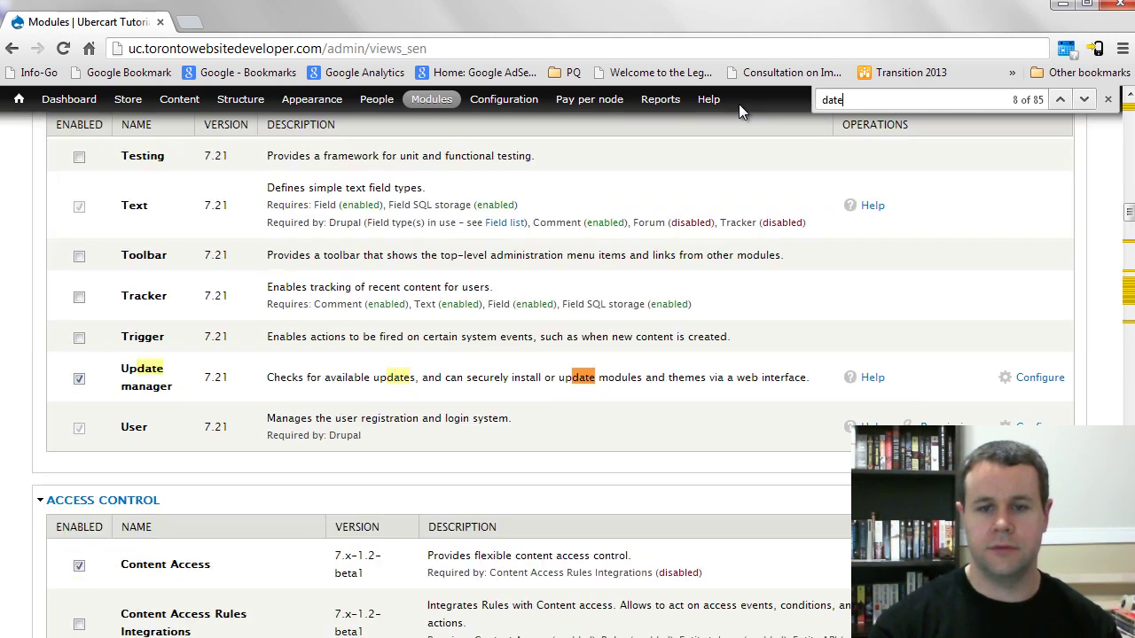
{"action": "key", "text": "Return"}
{"action": "key", "text": "Return"}
{"action": "key", "text": "Return"}
{"action": "key", "text": "Return"}
{"action": "key", "text": "Return"}
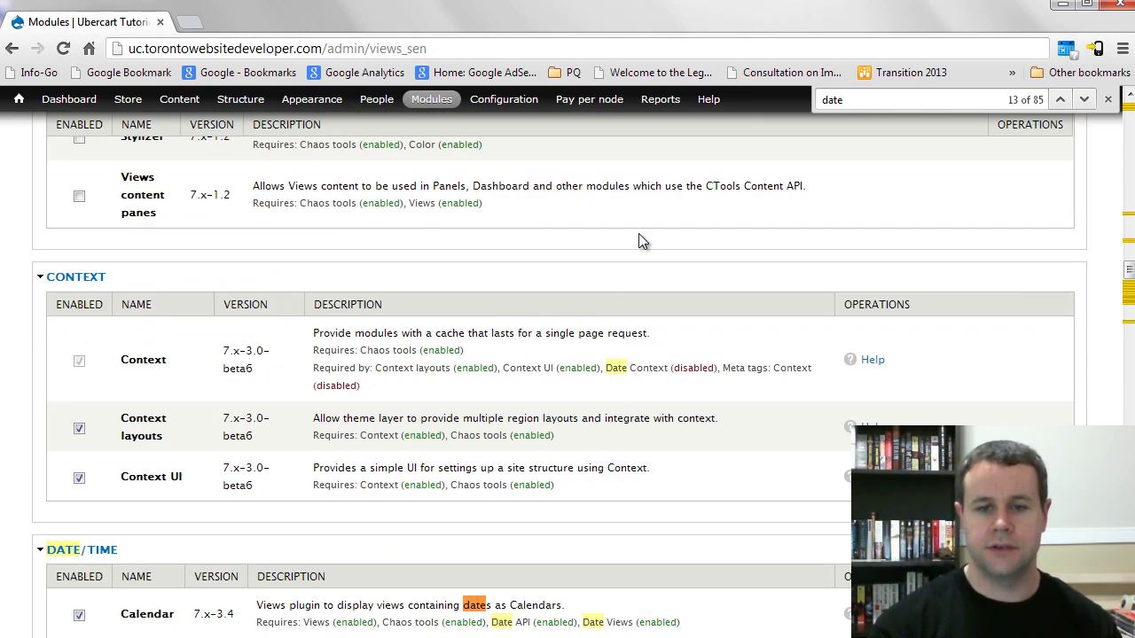
Review which Calendar and Date submodules are enabled in the Date/Time section, from Calendar through Date Views
{"action": "scroll", "coordinate": [620, 265], "scroll_direction": "down", "scroll_amount": 5}
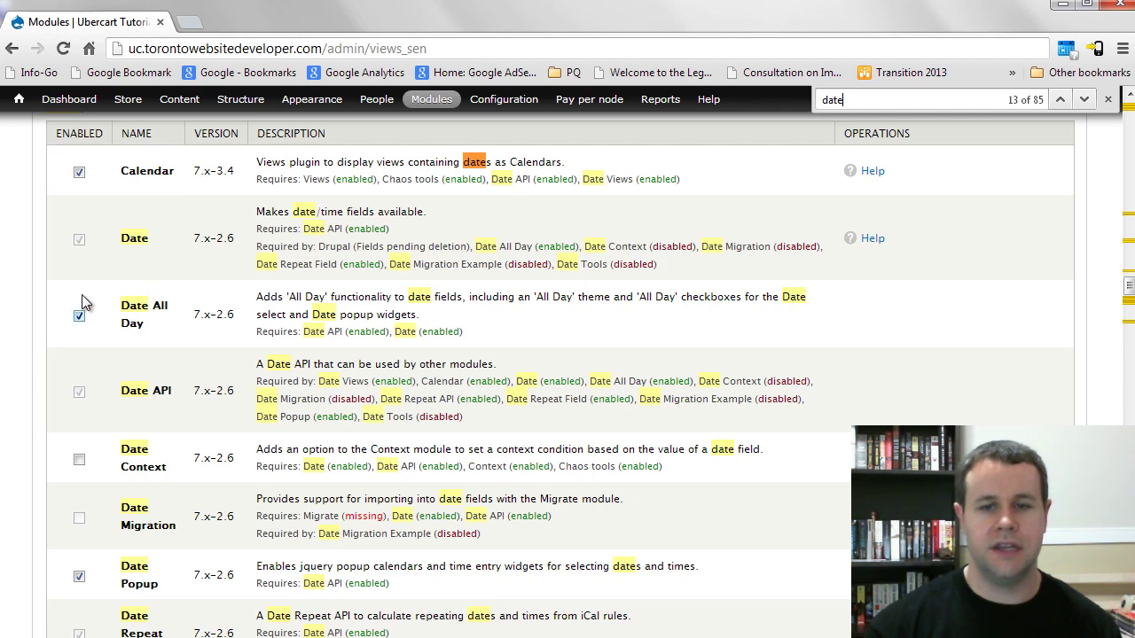
{"action": "scroll", "coordinate": [201, 315], "scroll_direction": "down", "scroll_amount": 1}
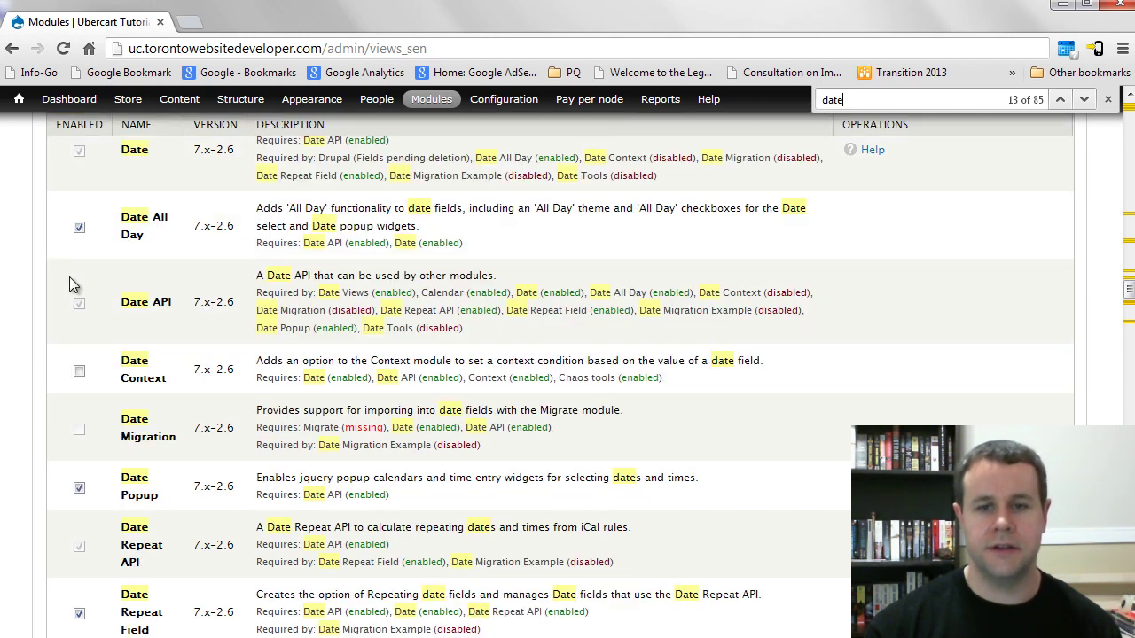
{"action": "scroll", "coordinate": [281, 403], "scroll_direction": "down", "scroll_amount": 1}
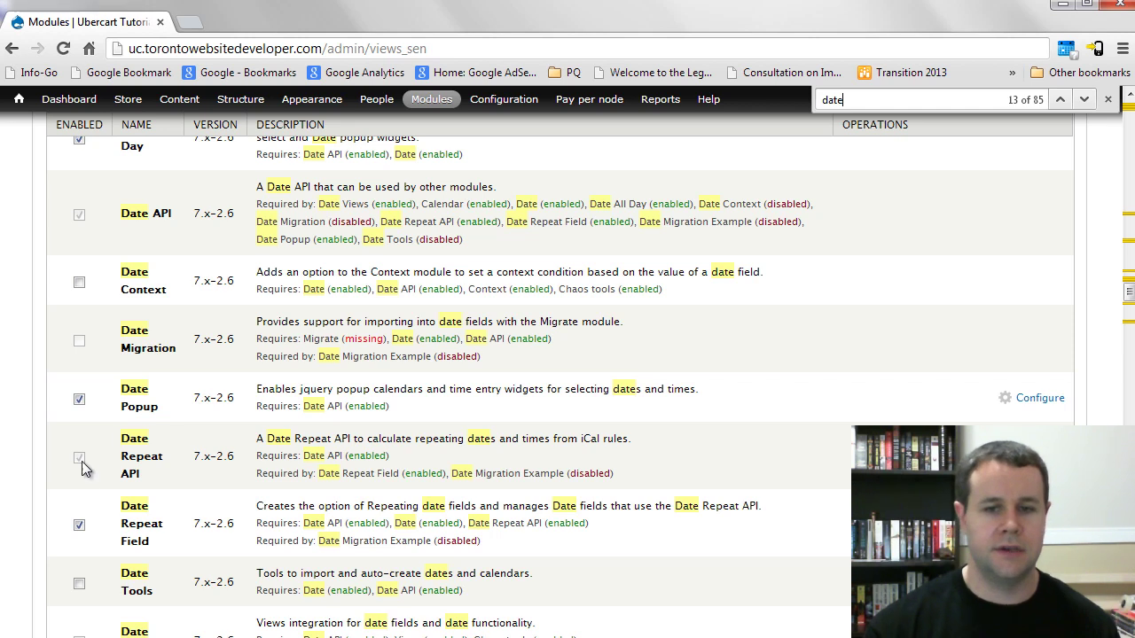
{"action": "scroll", "coordinate": [184, 461], "scroll_direction": "down", "scroll_amount": 1}
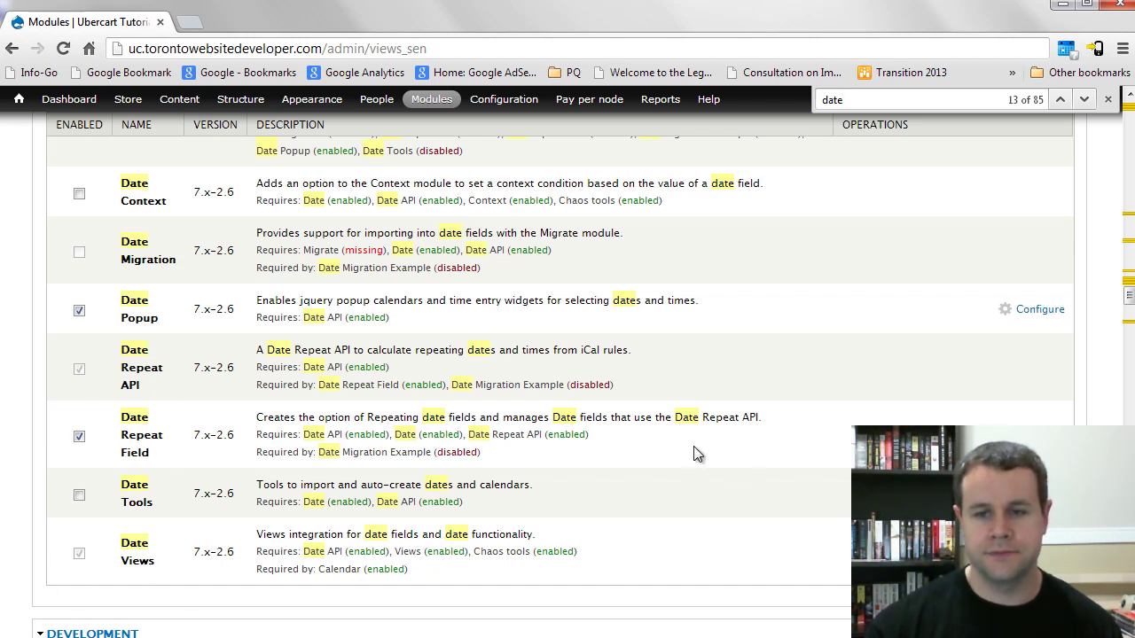
{"action": "scroll", "coordinate": [682, 122], "scroll_direction": "up", "scroll_amount": 15}
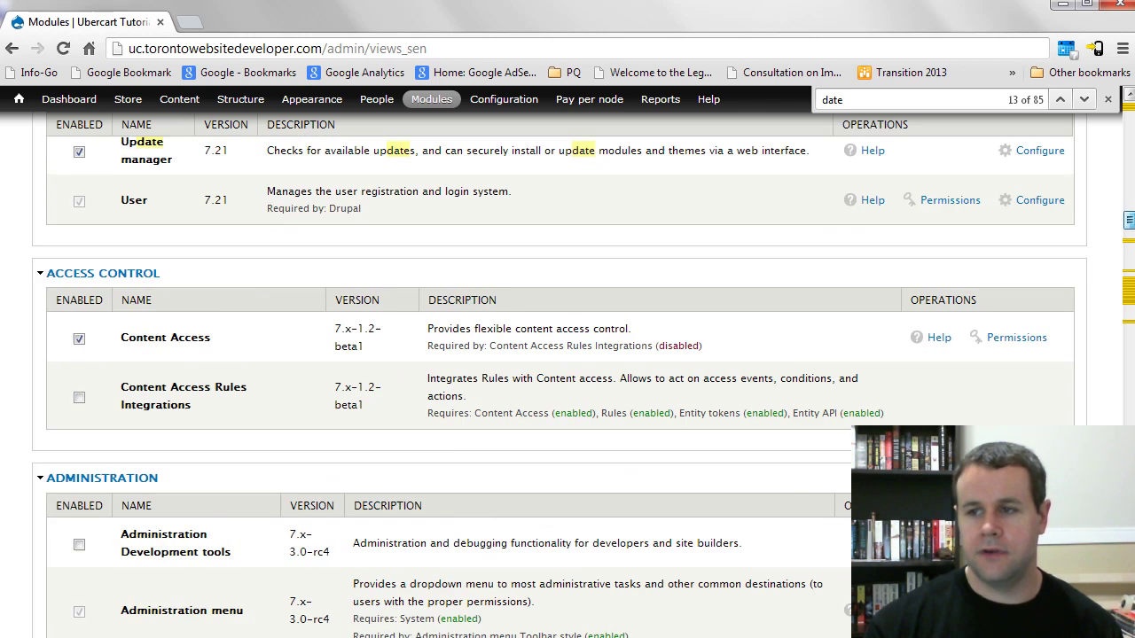
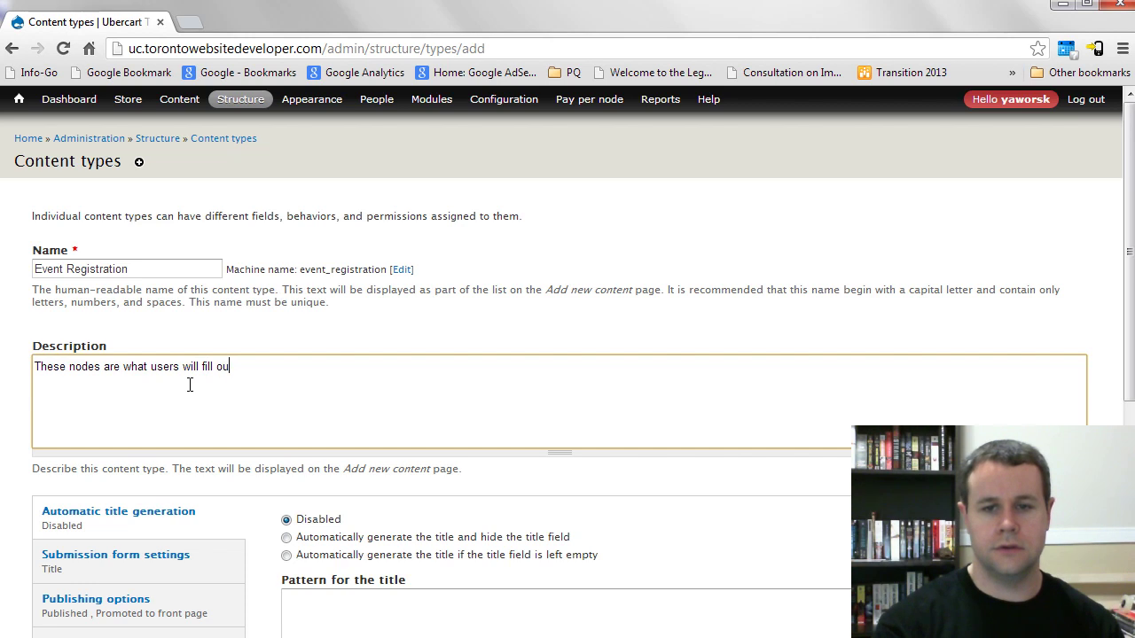
Complete the content type's description to read "These nodes are what users will fill out after they have paid for an event."
{"action": "type", "text": "er they have "}
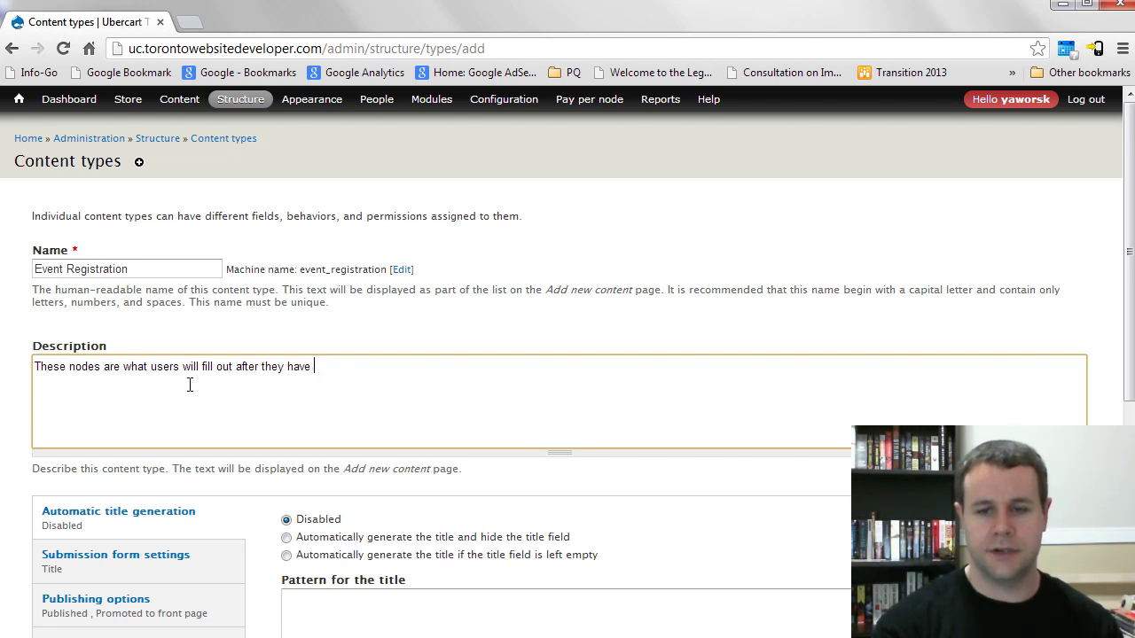
{"action": "type", "text": "regd for an event."}
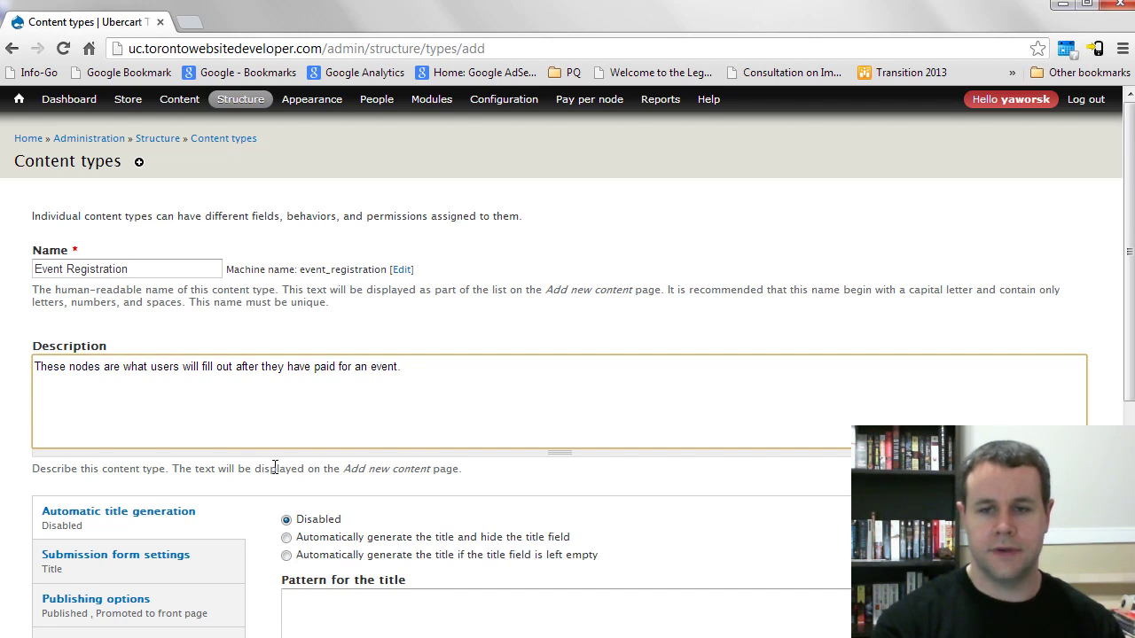
Examine the automatic title generation options, highlighting "Automatically generate the title and hide the title field" without selecting it
{"action": "scroll", "coordinate": [275, 468], "scroll_direction": "down", "scroll_amount": 2}
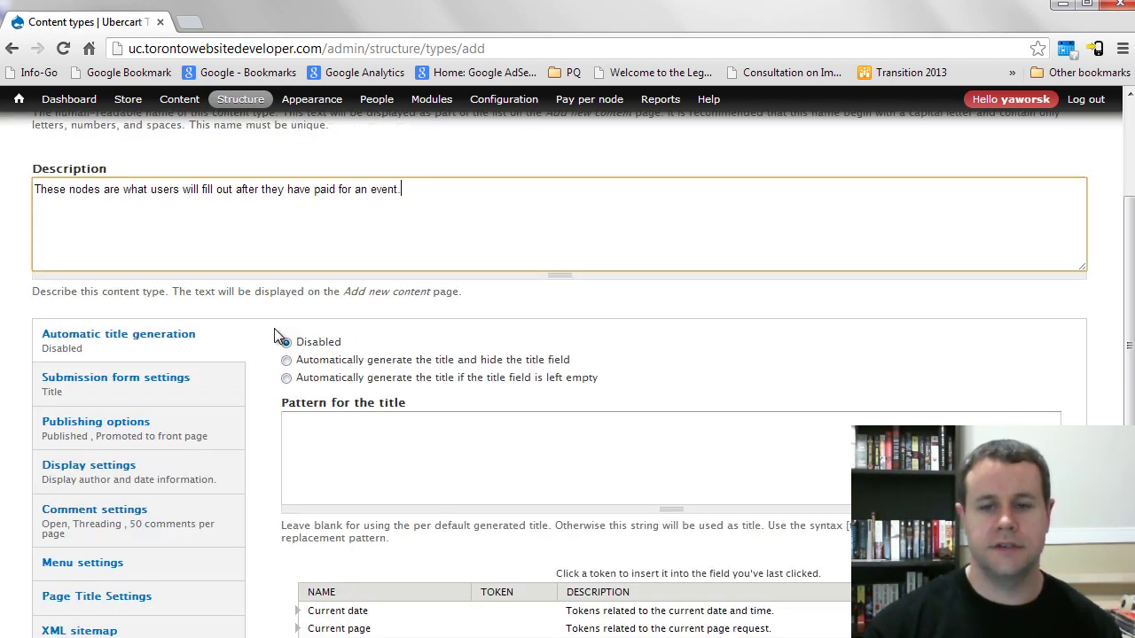
{"action": "left_click_drag", "start_coordinate": [570, 360], "coordinate": [304, 366]}
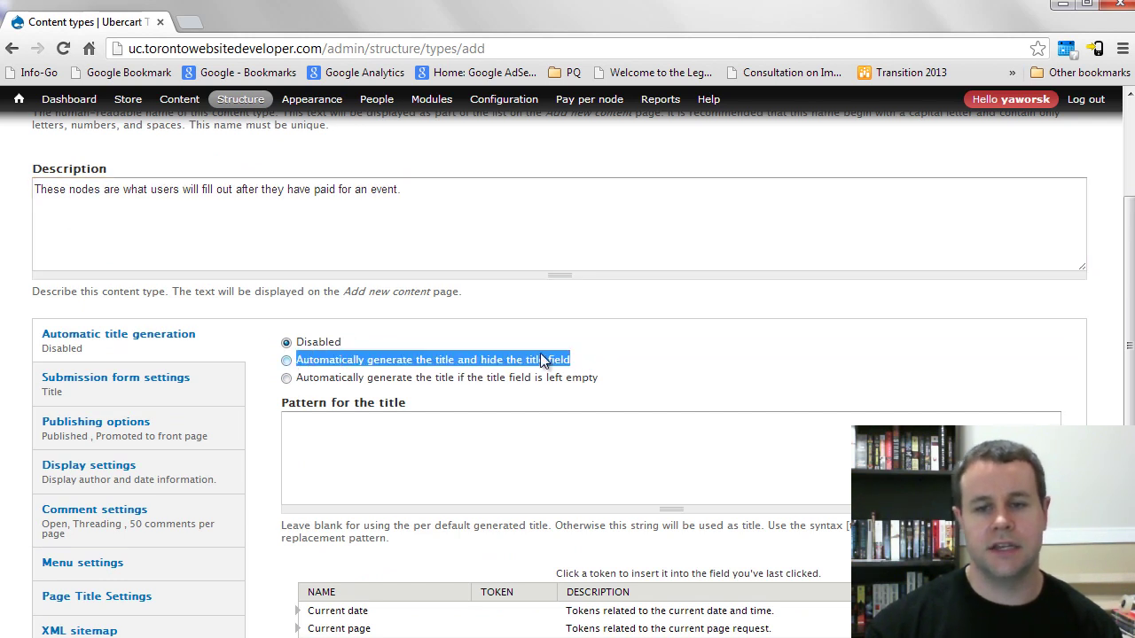
{"action": "left_click_drag", "start_coordinate": [588, 362], "coordinate": [299, 363]}
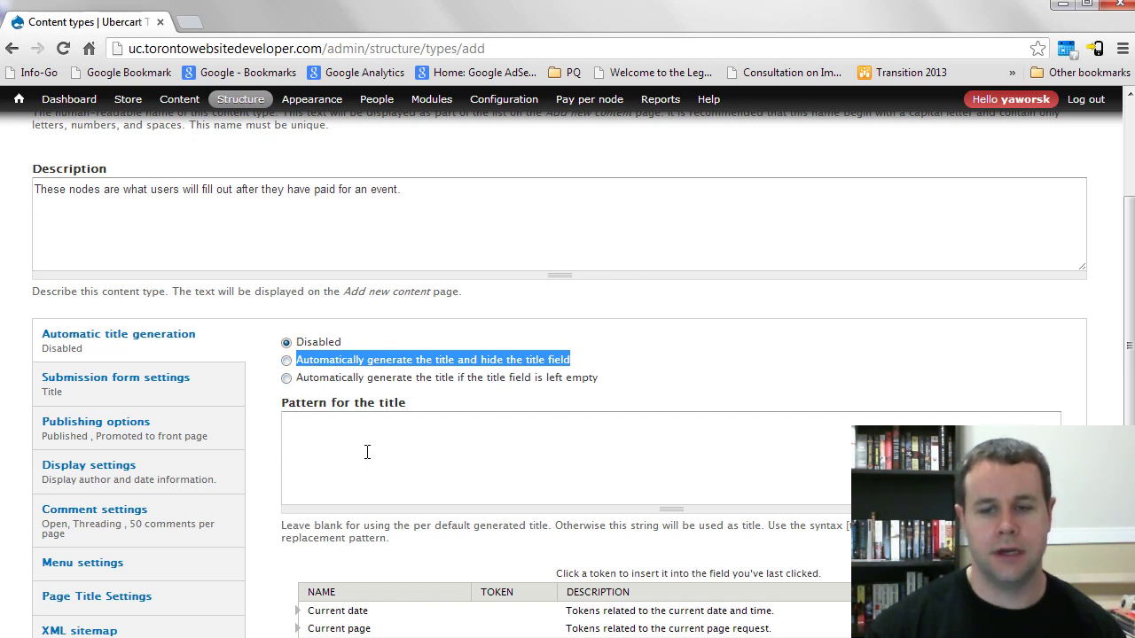
Set Preview before submitting to Disabled and turn off Promoted to front page for the Event Registration content type
{"action": "left_click", "coordinate": [169, 393]}
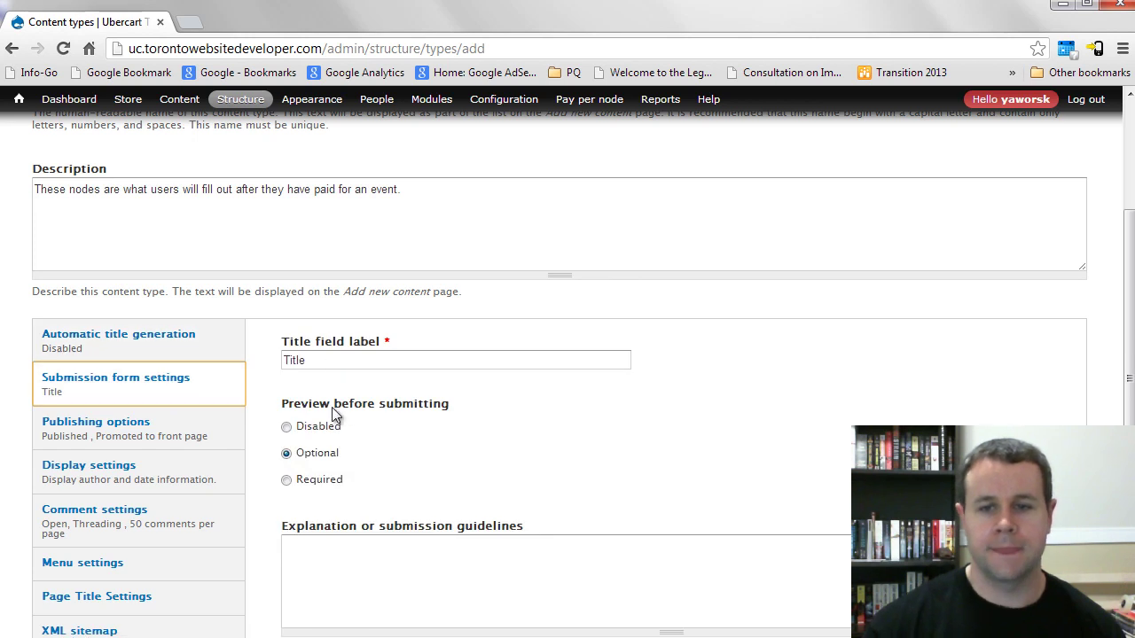
{"action": "left_click", "coordinate": [320, 428]}
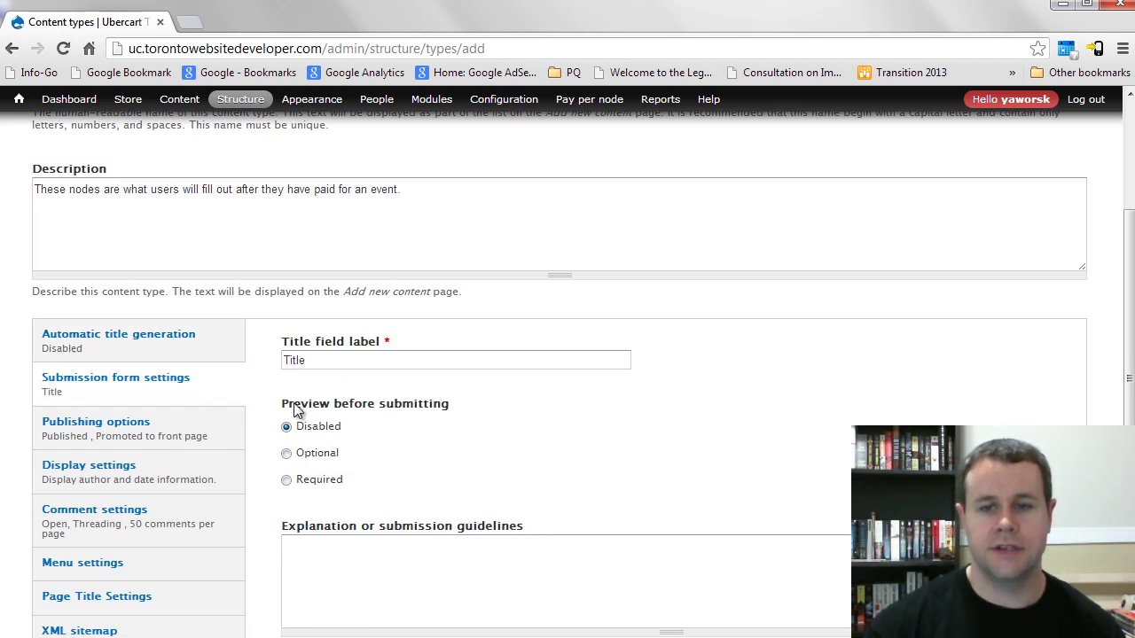
{"action": "scroll", "coordinate": [266, 395], "scroll_direction": "down", "scroll_amount": 1}
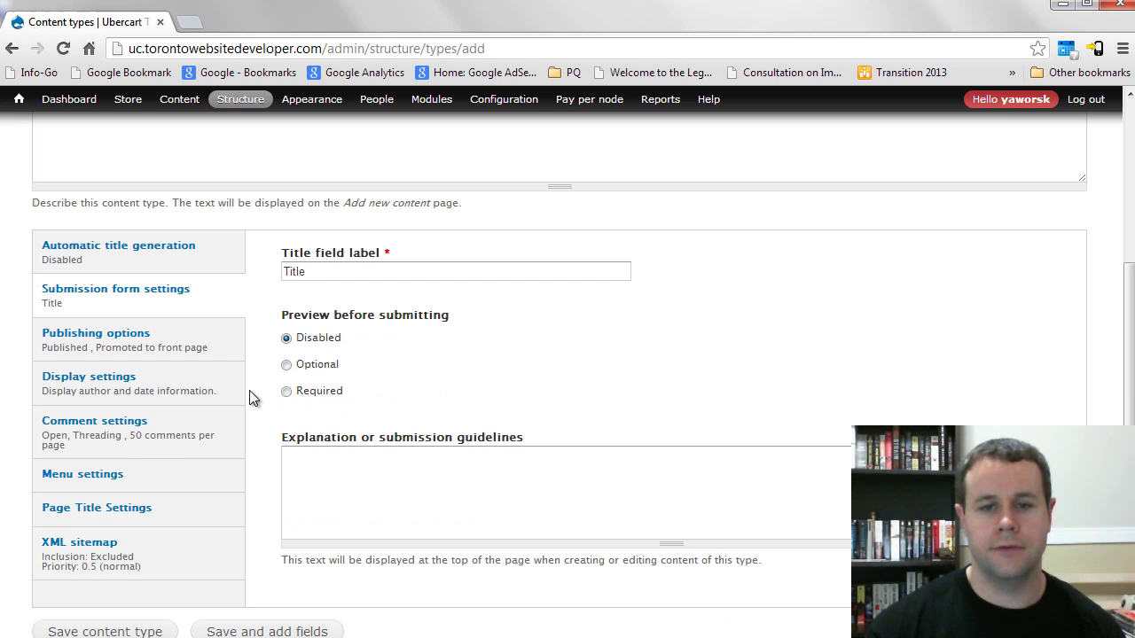
{"action": "left_click", "coordinate": [174, 352]}
{"action": "left_click", "coordinate": [294, 302]}
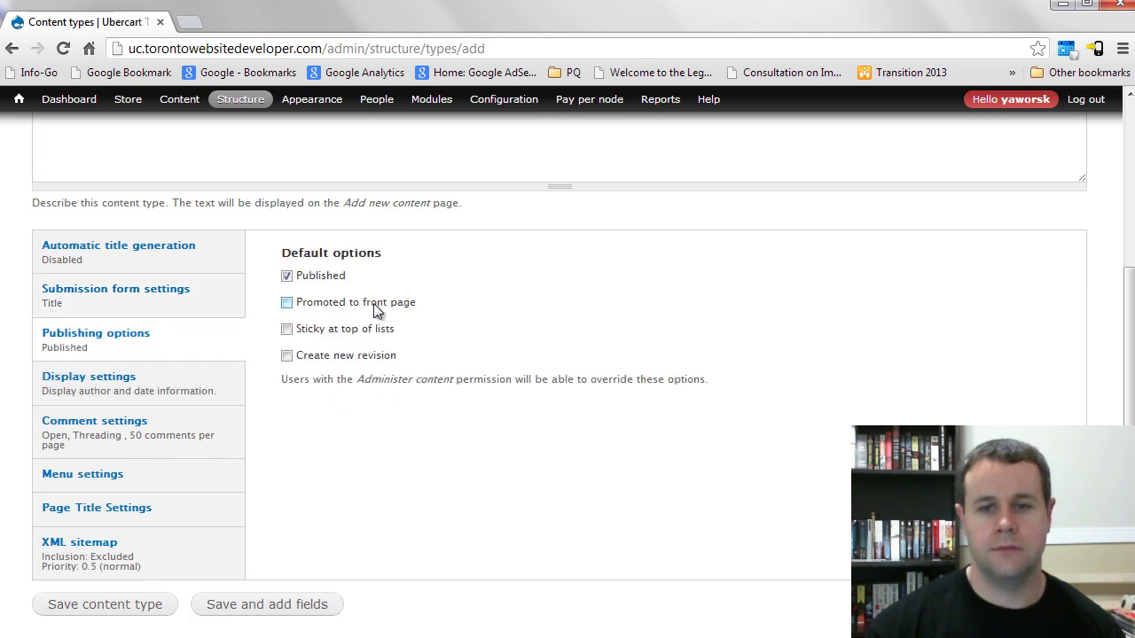
Set the default comment setting for new content to Closed and save the content type, continuing to its fields
{"action": "left_click", "coordinate": [134, 434]}
{"action": "left_click", "coordinate": [332, 275]}
{"action": "left_click", "coordinate": [306, 305]}
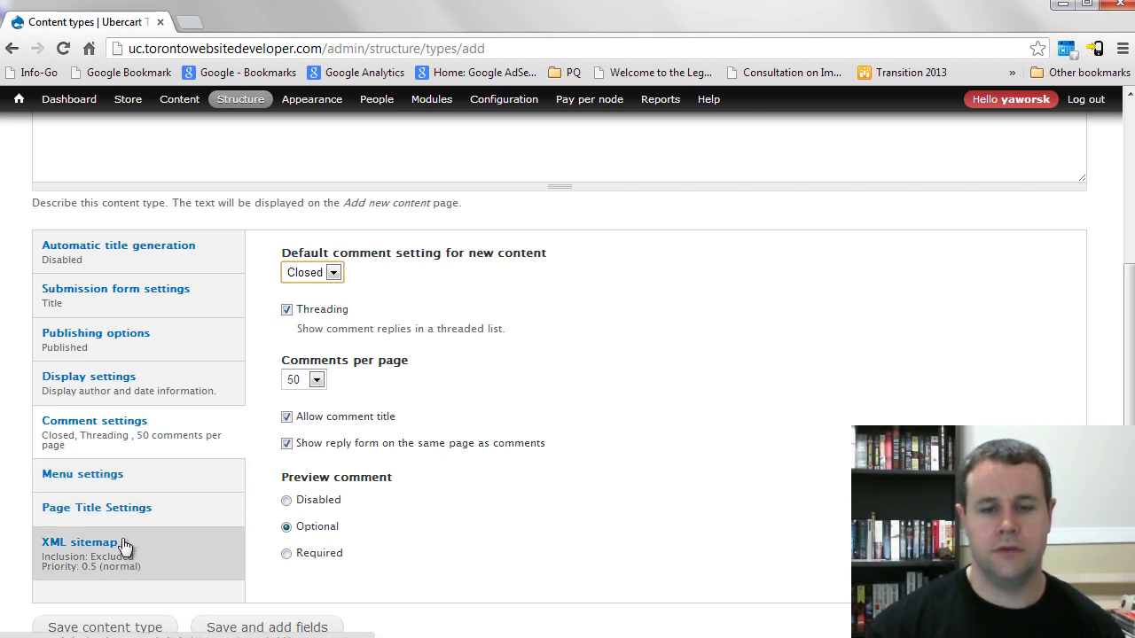
{"action": "left_click", "coordinate": [454, 578]}
{"action": "scroll", "coordinate": [454, 578], "scroll_direction": "down", "scroll_amount": 1}
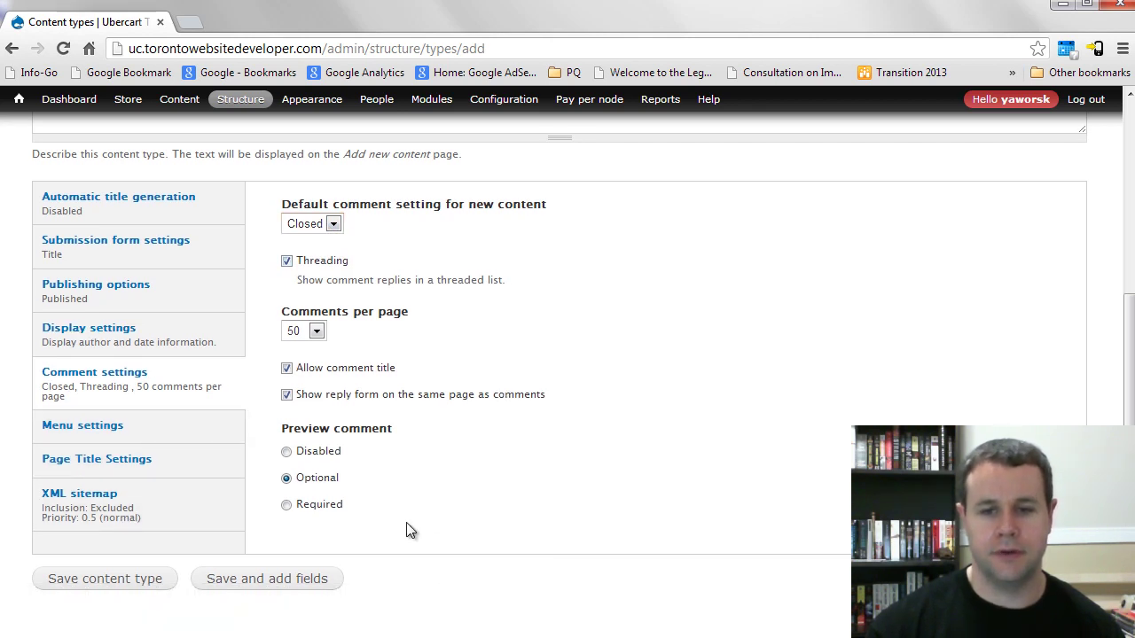
{"action": "left_click", "coordinate": [249, 578]}
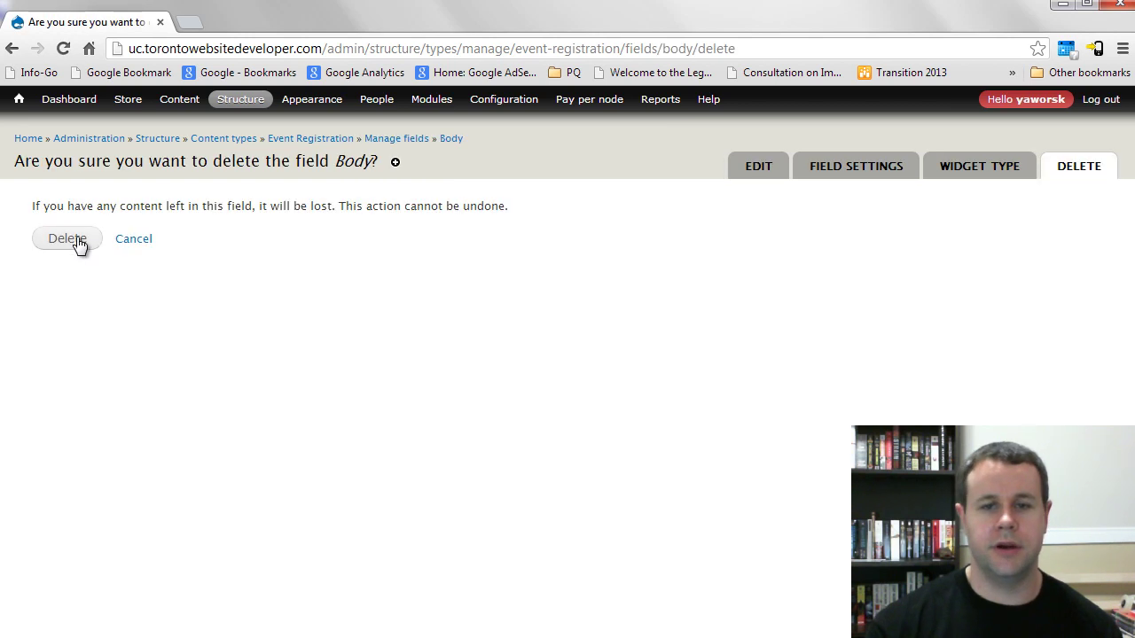
Confirm deleting the Body field from the Event Registration content type and label a new field First Name
{"action": "left_click", "coordinate": [78, 243]}
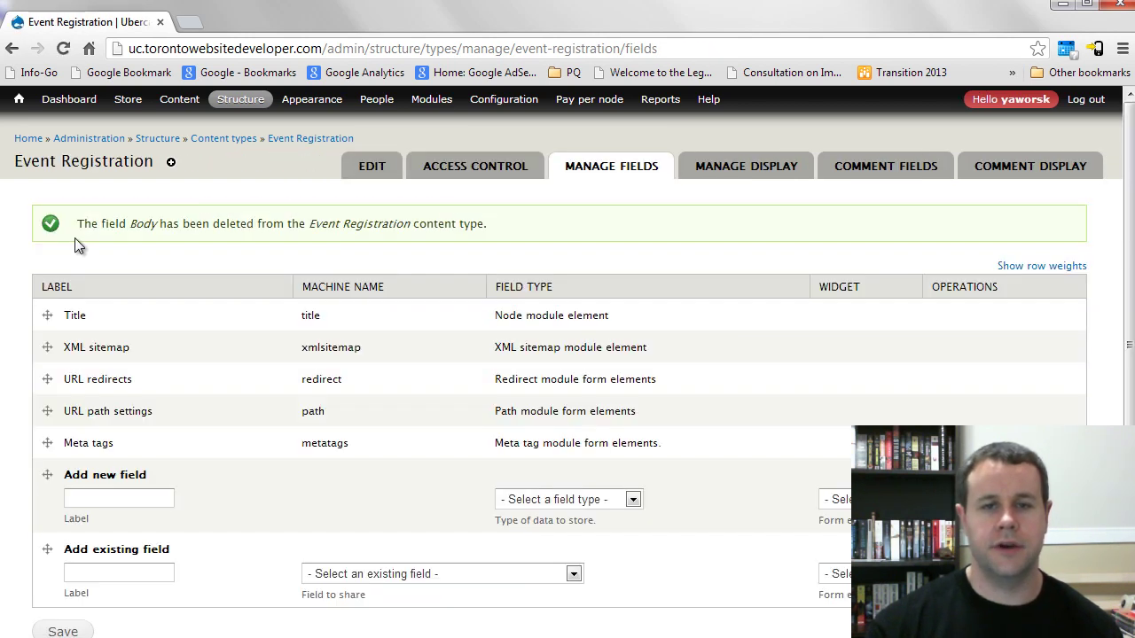
{"action": "left_click", "coordinate": [129, 499]}
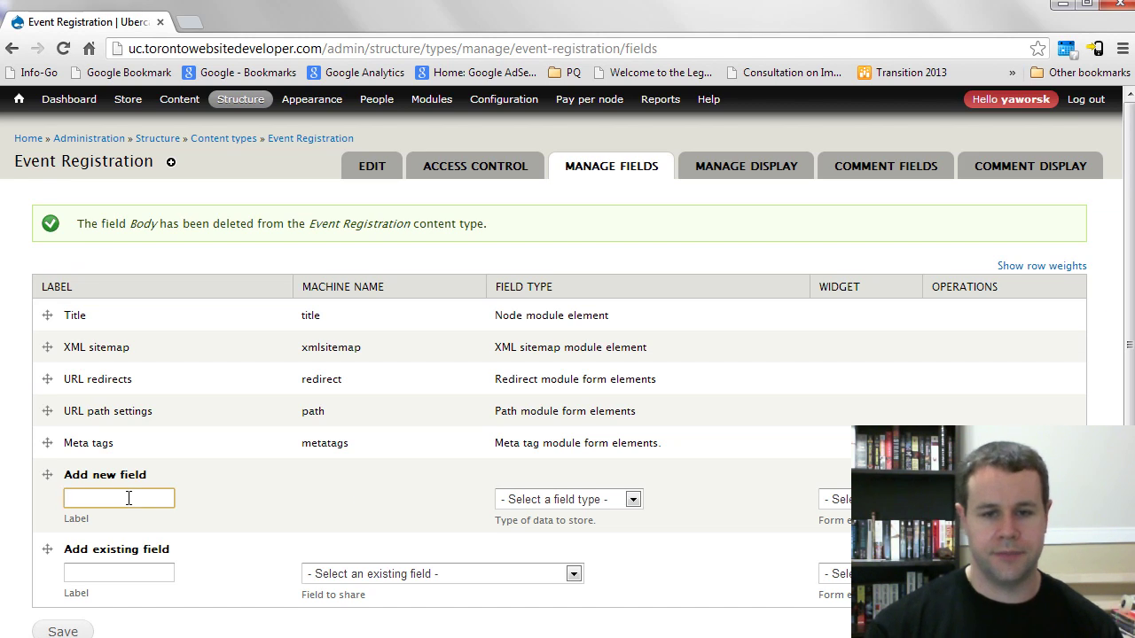
{"action": "type", "text": "Firse Na"}
{"action": "key", "text": "BackSpace"}
{"action": "key", "text": "BackSpace"}
{"action": "key", "text": "BackSpace"}
{"action": "key", "text": "BackSpace"}
{"action": "type", "text": "t Name"}
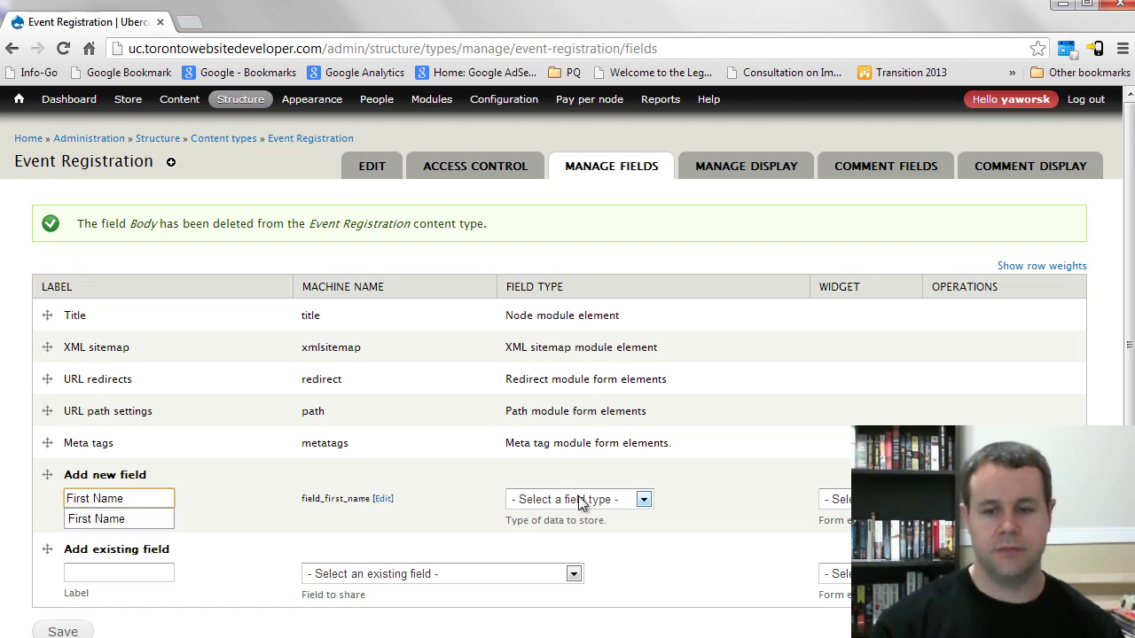
Set the new First Name field's type to Text and save it to the content type
{"action": "left_click", "coordinate": [572, 500]}
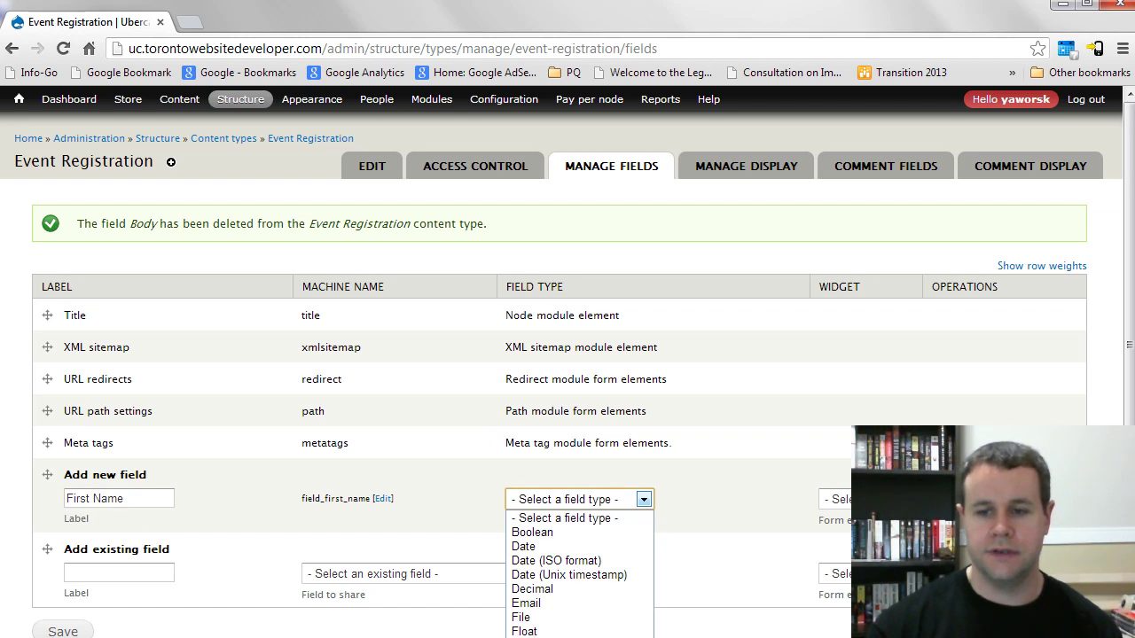
{"action": "key", "text": "Escape"}
{"action": "left_click", "coordinate": [585, 501]}
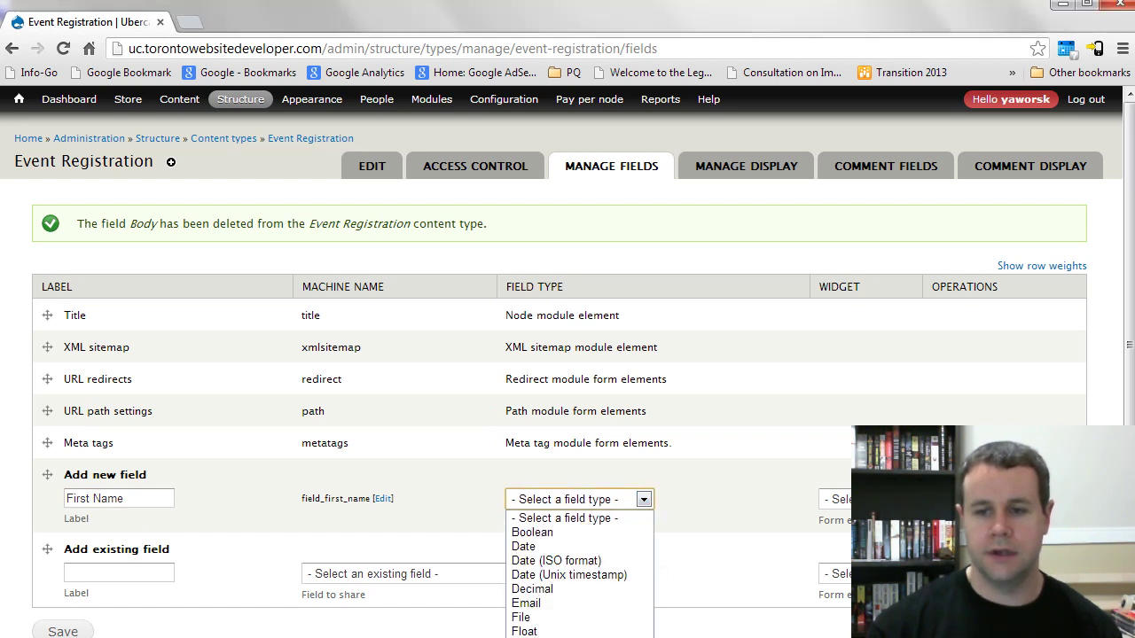
{"action": "type", "text": "text"}
{"action": "key", "text": "Return"}
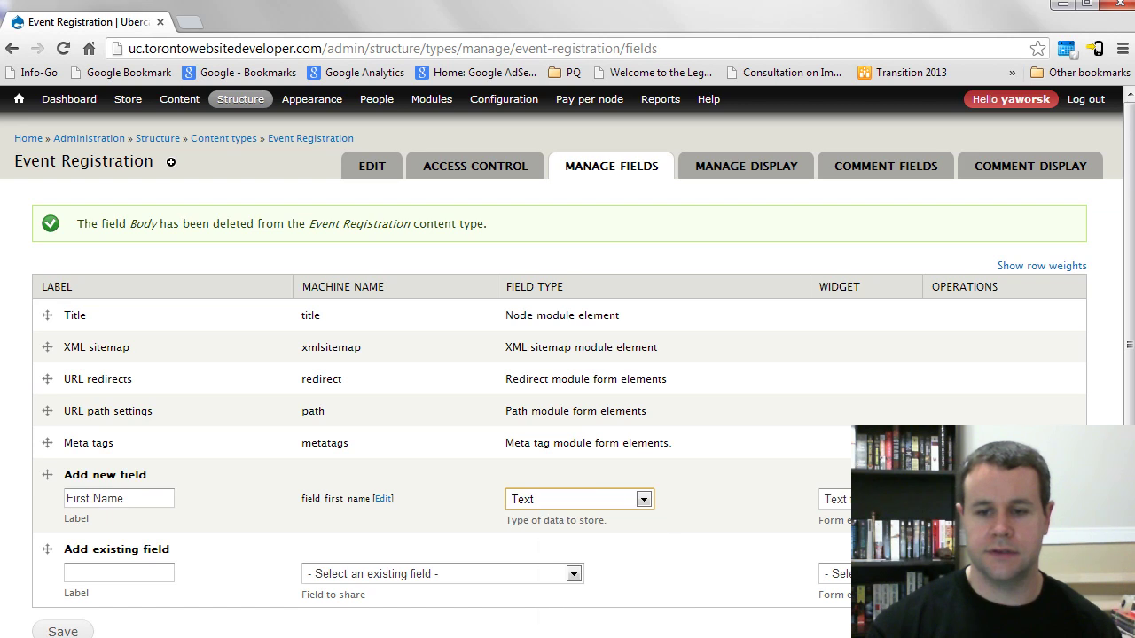
{"action": "left_click", "coordinate": [69, 631]}
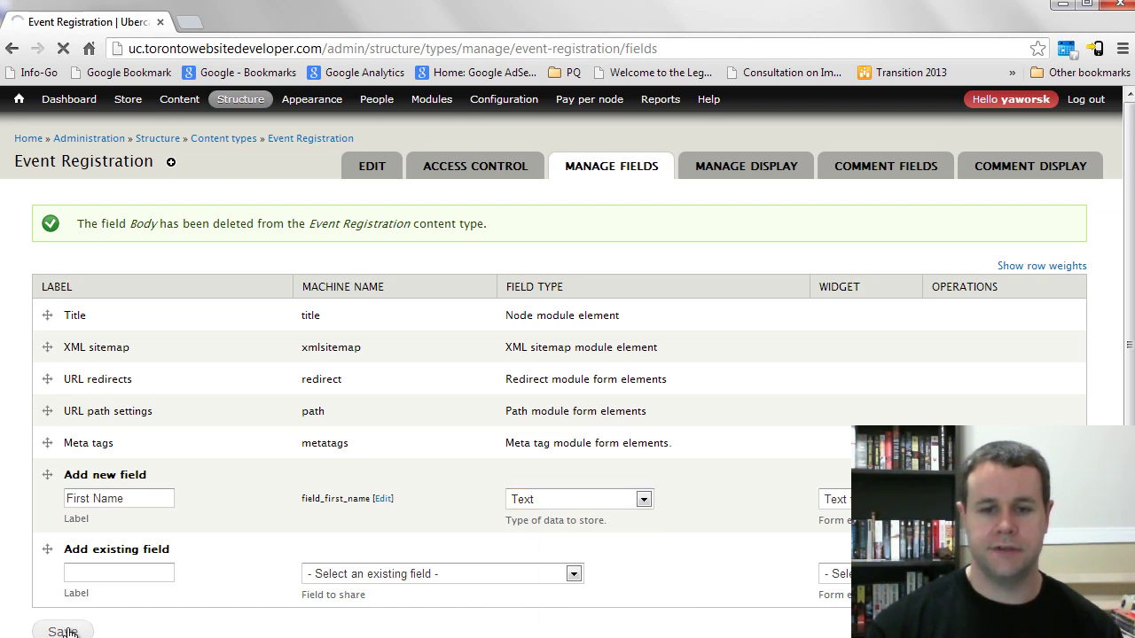
Accept the First Name field's storage settings, make the field required and save its configuration
{"action": "left_click", "coordinate": [125, 399]}
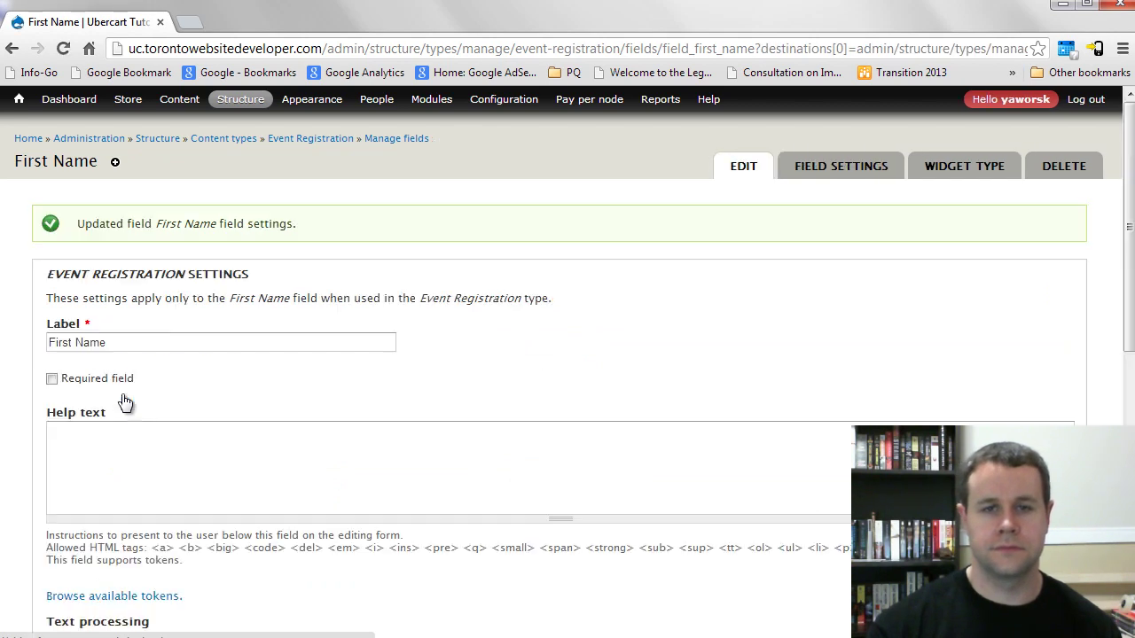
{"action": "left_click", "coordinate": [63, 380]}
{"action": "scroll", "coordinate": [133, 413], "scroll_direction": "down", "scroll_amount": 10}
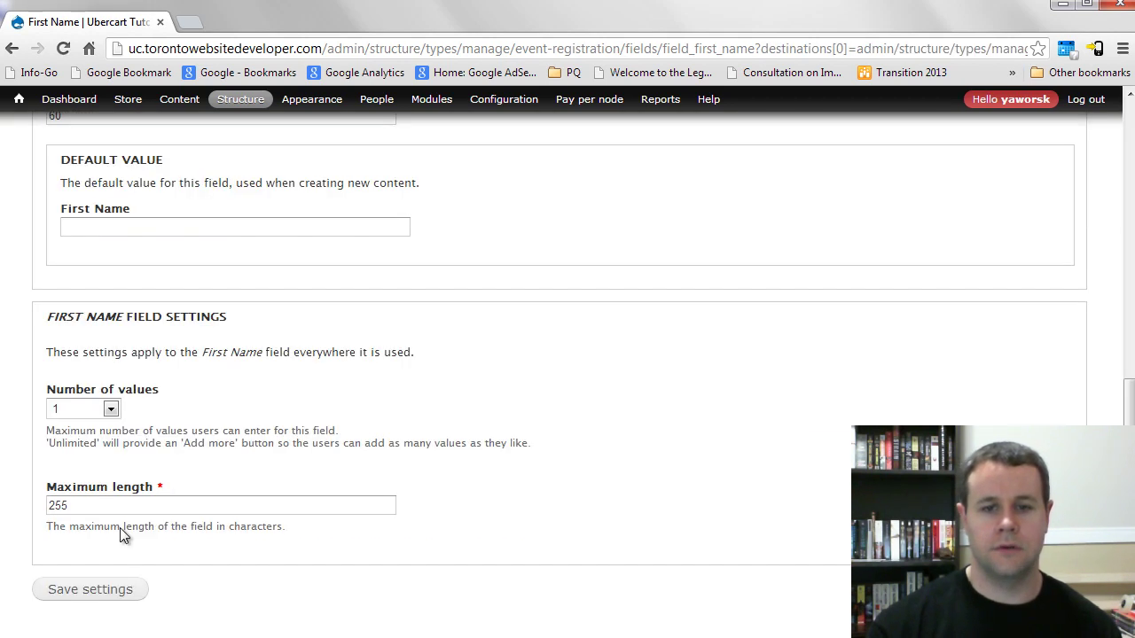
{"action": "left_click", "coordinate": [121, 594]}
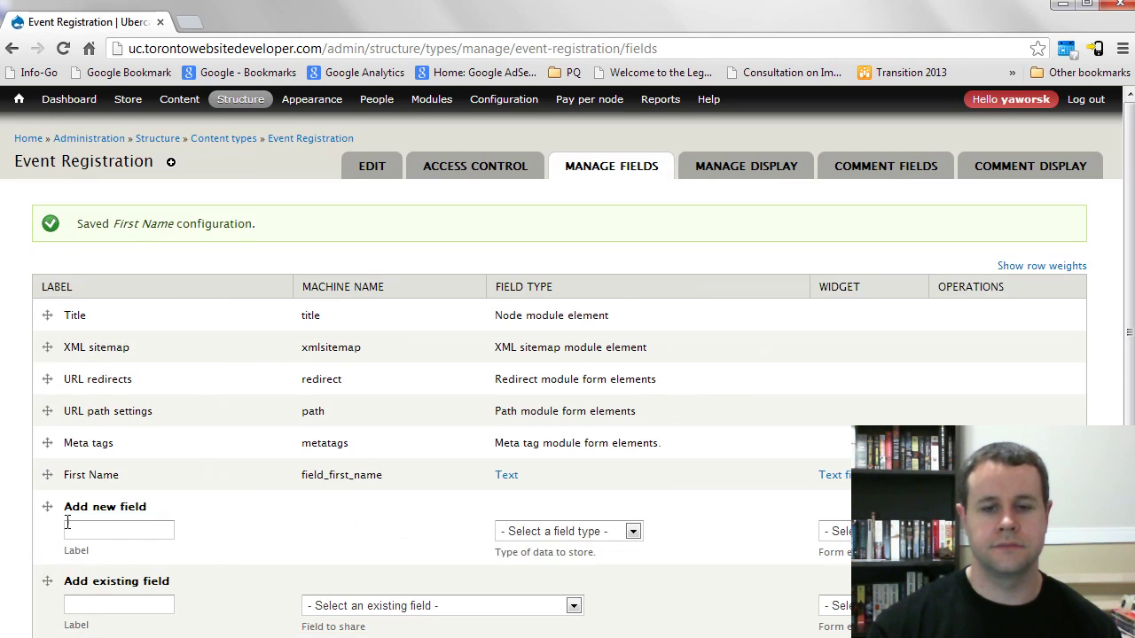
Add a new field labelled Last Name with the field type Text to the Event Registration content type
{"action": "left_click", "coordinate": [84, 526]}
{"action": "type", "text": "Last Name"}
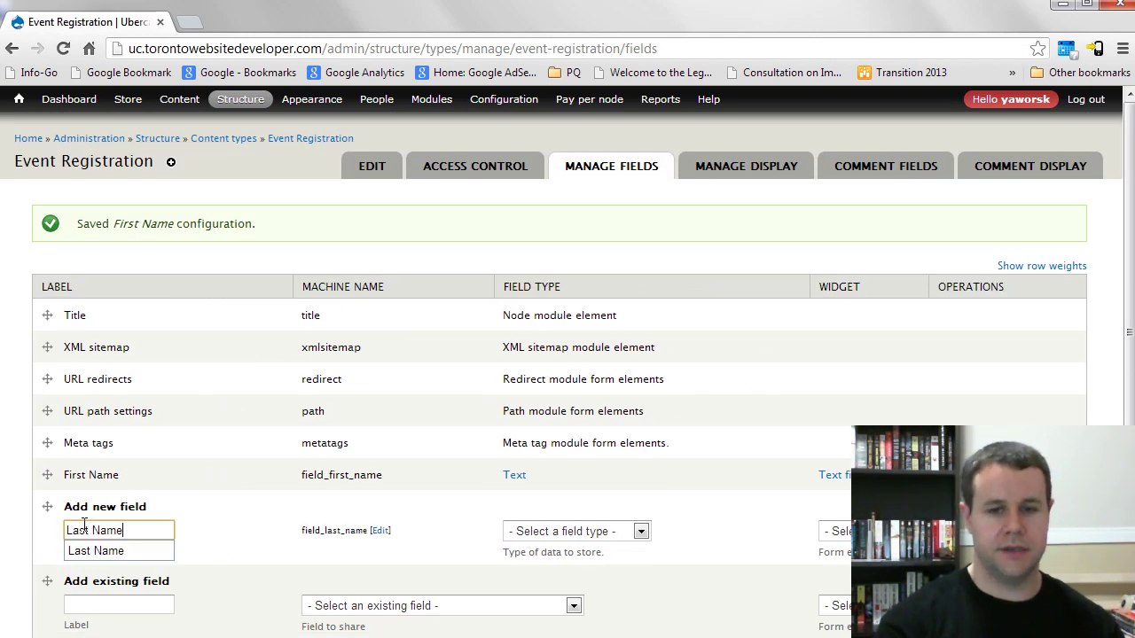
{"action": "left_click", "coordinate": [545, 532]}
{"action": "key", "text": "t"}
{"action": "key", "text": "e"}
{"action": "key", "text": "x"}
{"action": "key", "text": "t"}
{"action": "key", "text": "Return"}
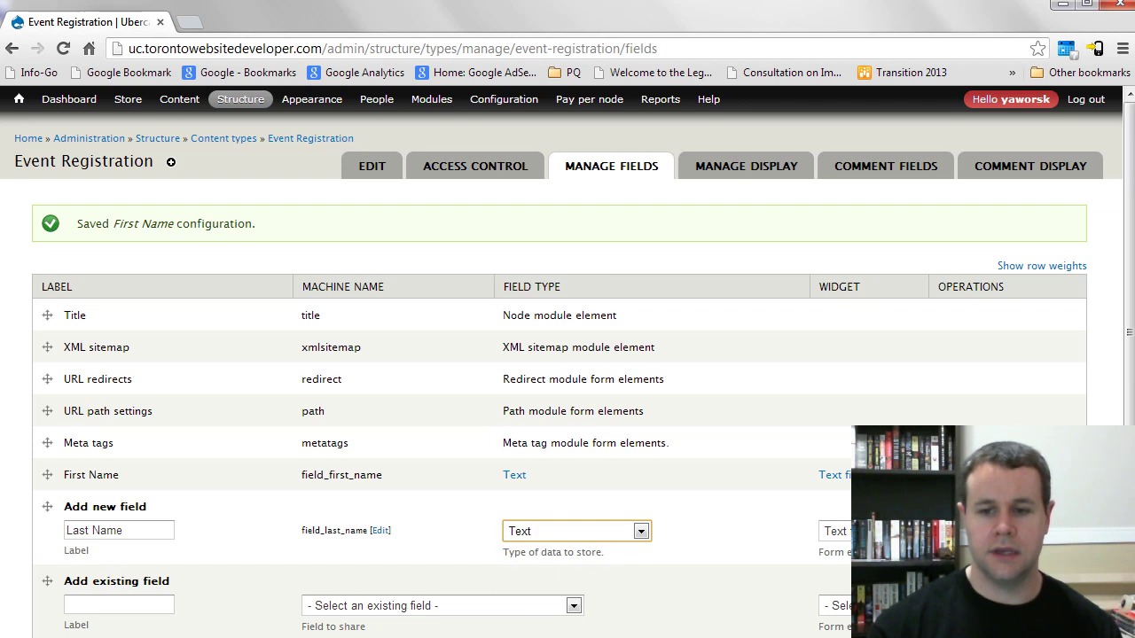
{"action": "scroll", "coordinate": [546, 572], "scroll_direction": "down", "scroll_amount": 1}
{"action": "left_click", "coordinate": [77, 581]}
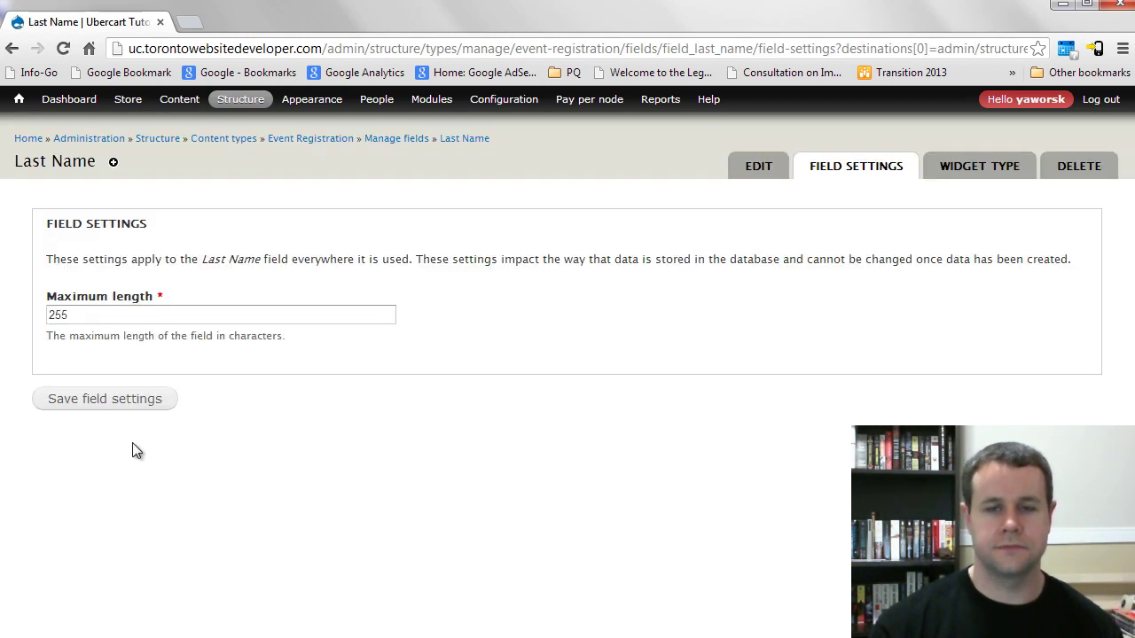
Accept the Last Name field's storage settings, make the field required and save its configuration
{"action": "left_click", "coordinate": [116, 401]}
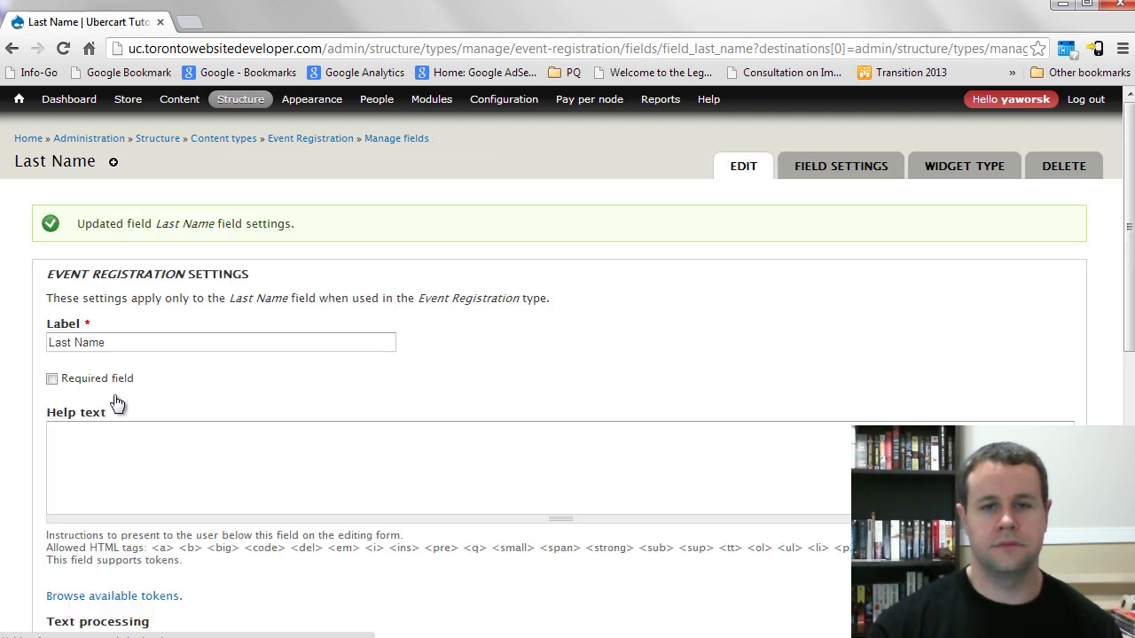
{"action": "left_click", "coordinate": [51, 376]}
{"action": "scroll", "coordinate": [84, 549], "scroll_direction": "down", "scroll_amount": 10}
{"action": "left_click", "coordinate": [104, 587]}
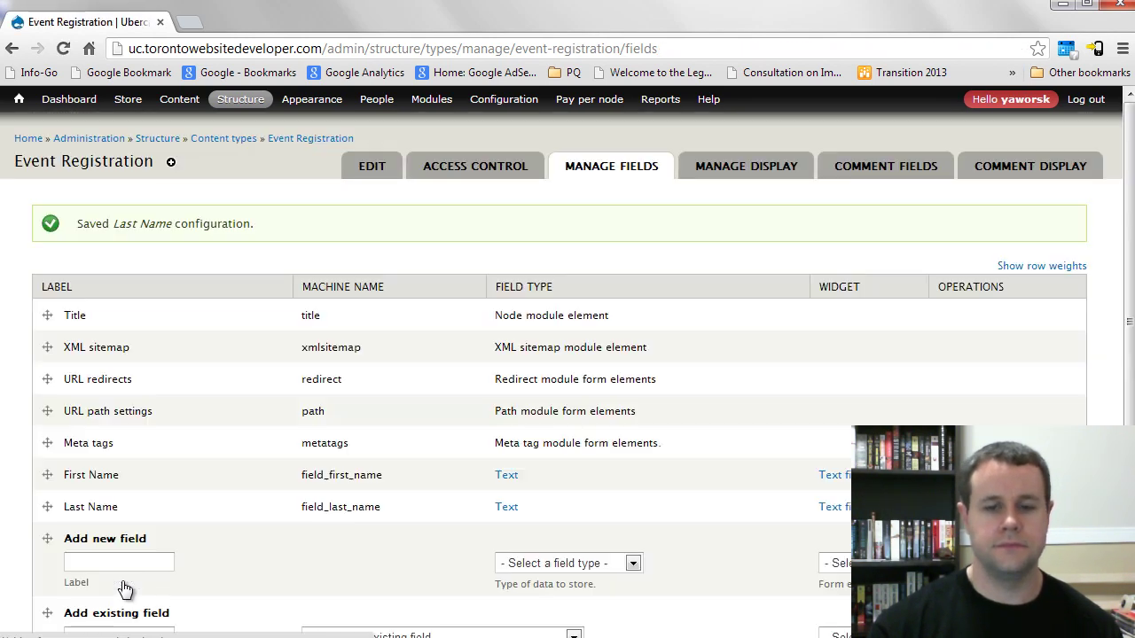
Add a new field labelled Email with the field type Email to the Event Registration content type
{"action": "left_click", "coordinate": [106, 568]}
{"action": "type", "text": "Email"}
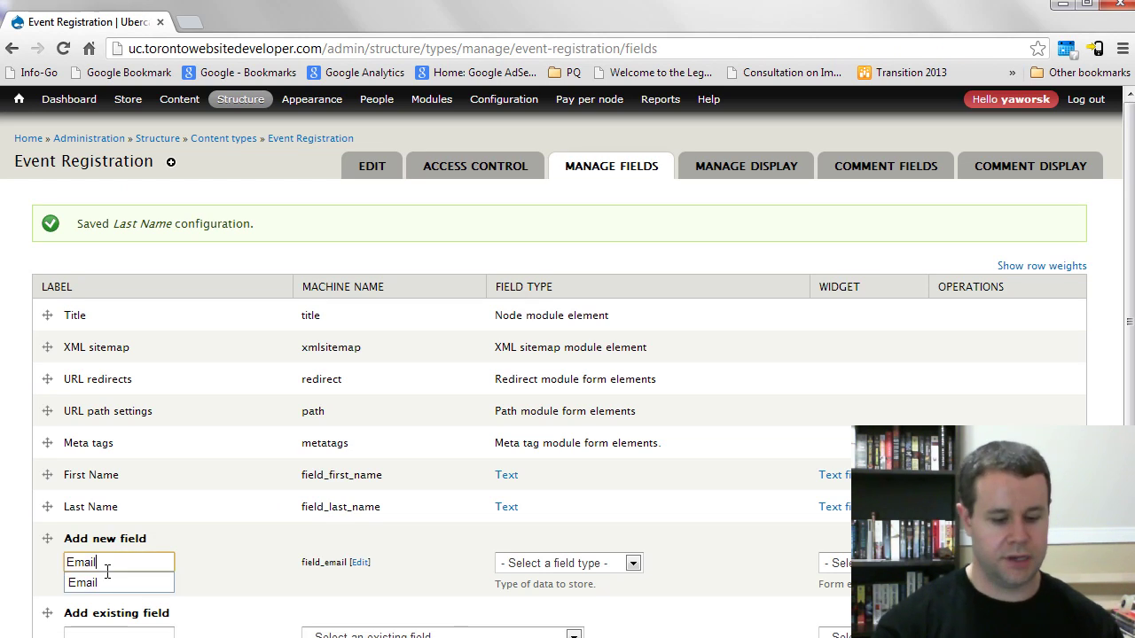
{"action": "left_click", "coordinate": [630, 563]}
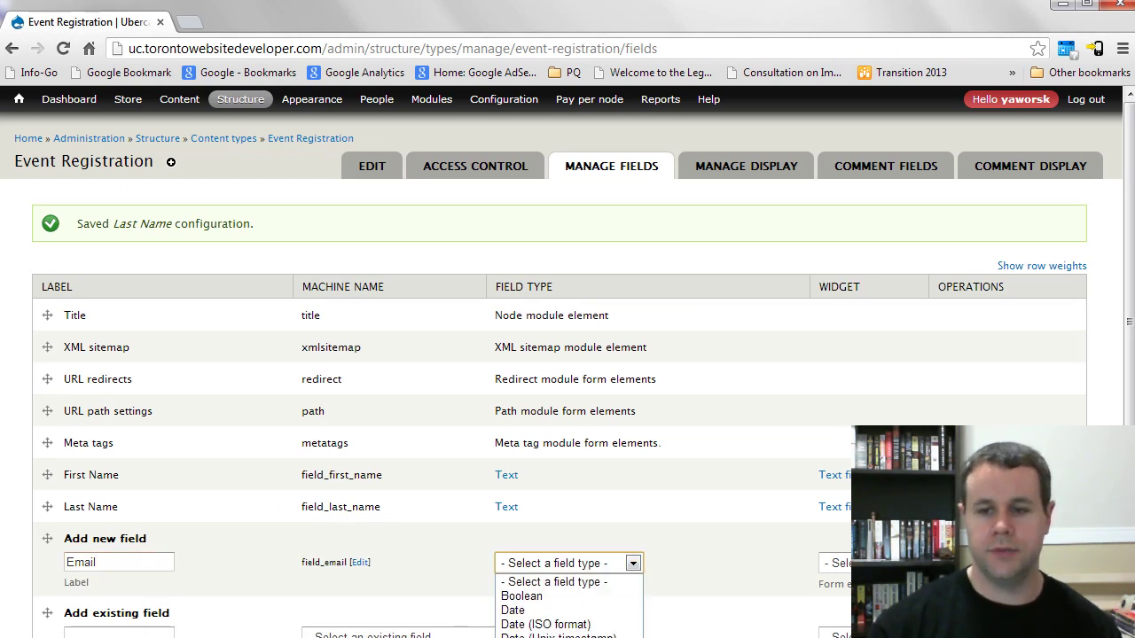
{"action": "left_click", "coordinate": [532, 637]}
{"action": "left_click", "coordinate": [585, 567]}
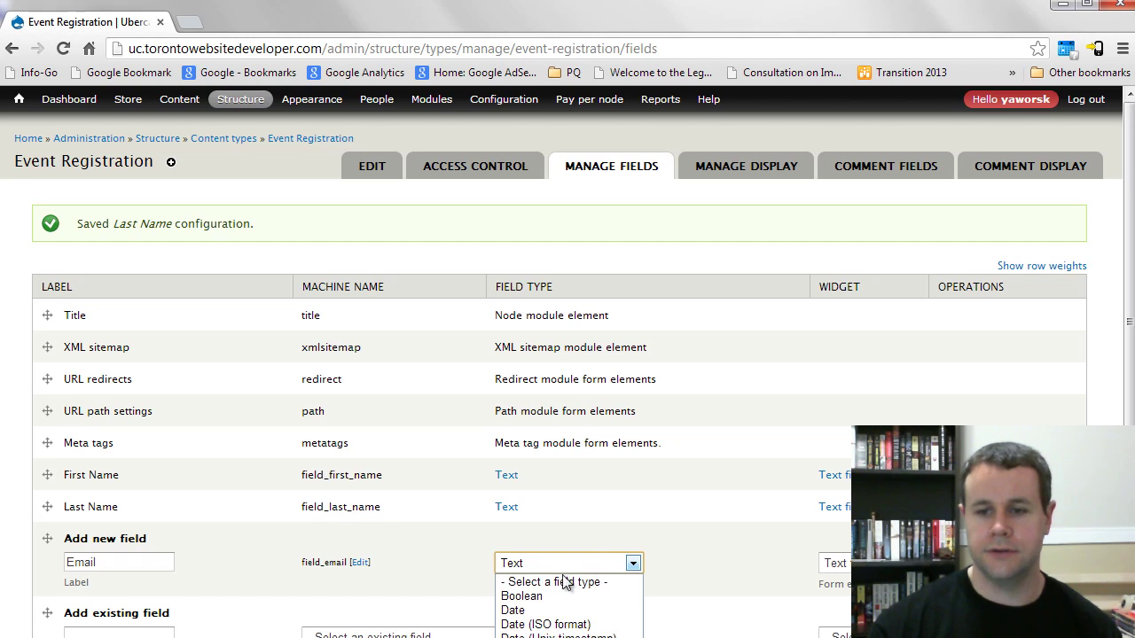
{"action": "left_click", "coordinate": [532, 635]}
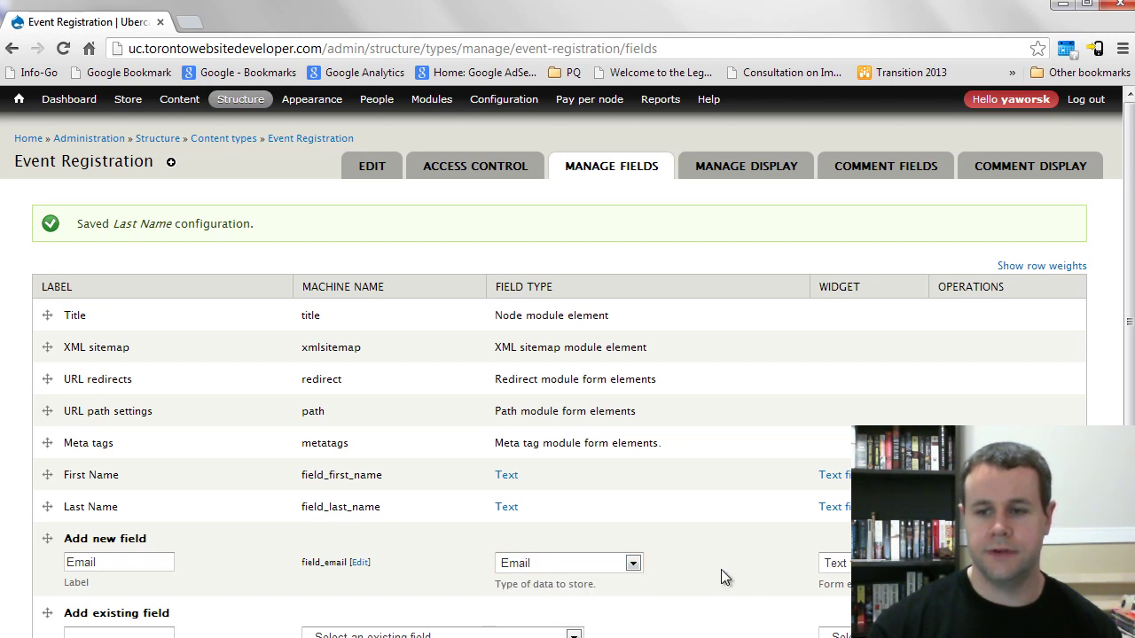
{"action": "scroll", "coordinate": [751, 568], "scroll_direction": "down", "scroll_amount": 1}
{"action": "left_click", "coordinate": [56, 608]}
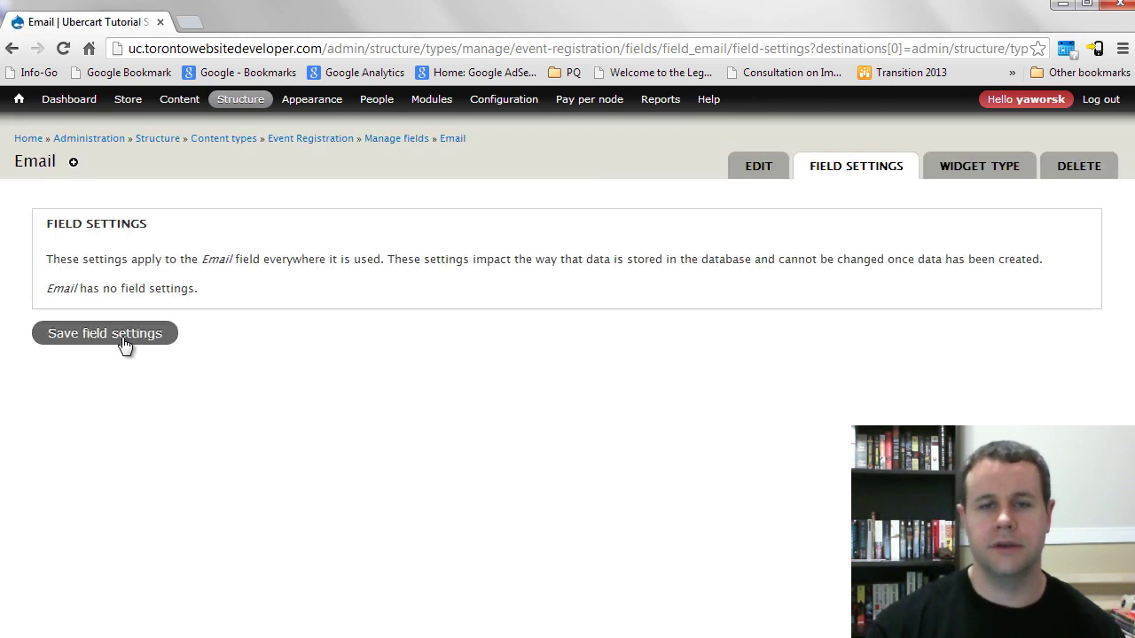
Save the Email field's storage settings, make the field required and save its configuration
{"action": "left_click", "coordinate": [125, 340]}
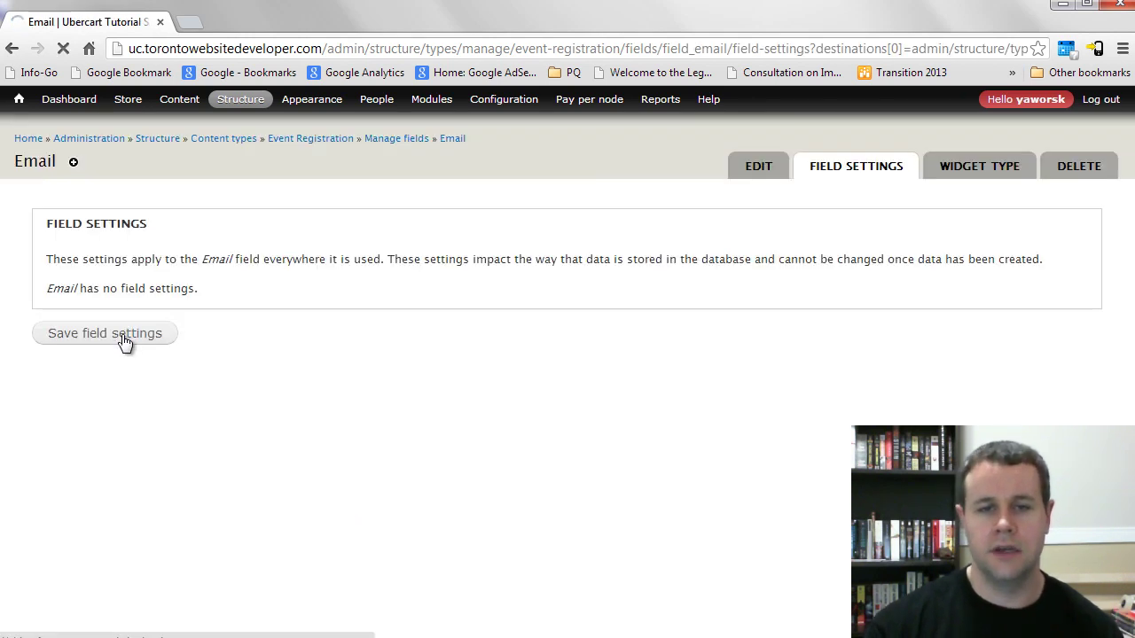
{"action": "left_click", "coordinate": [51, 378]}
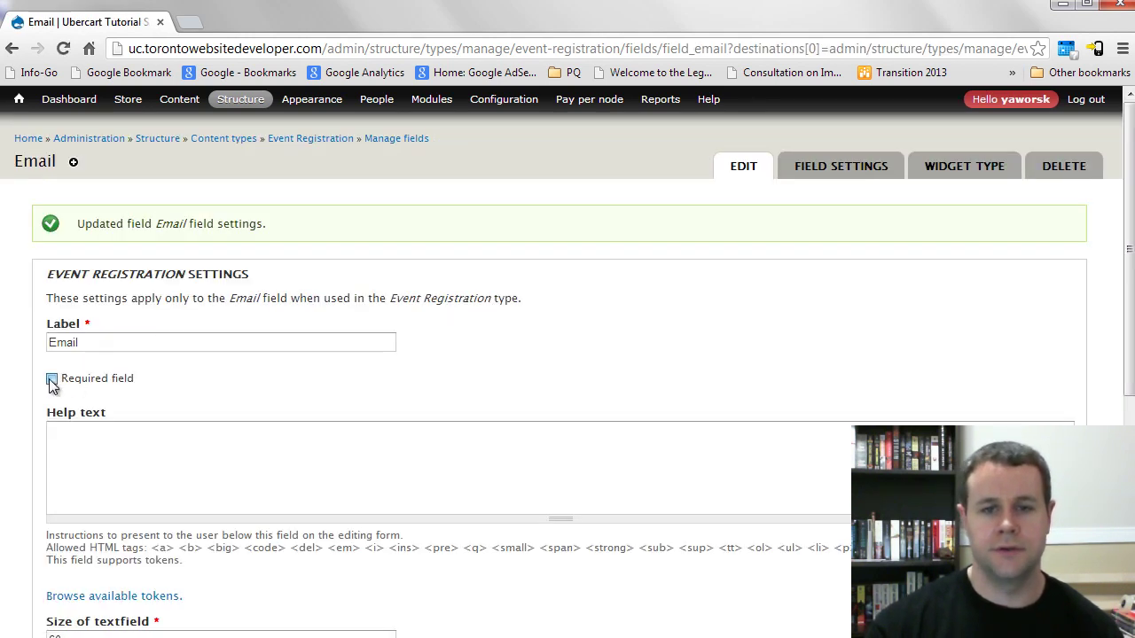
{"action": "scroll", "coordinate": [195, 387], "scroll_direction": "down", "scroll_amount": 5}
{"action": "left_click", "coordinate": [115, 579]}
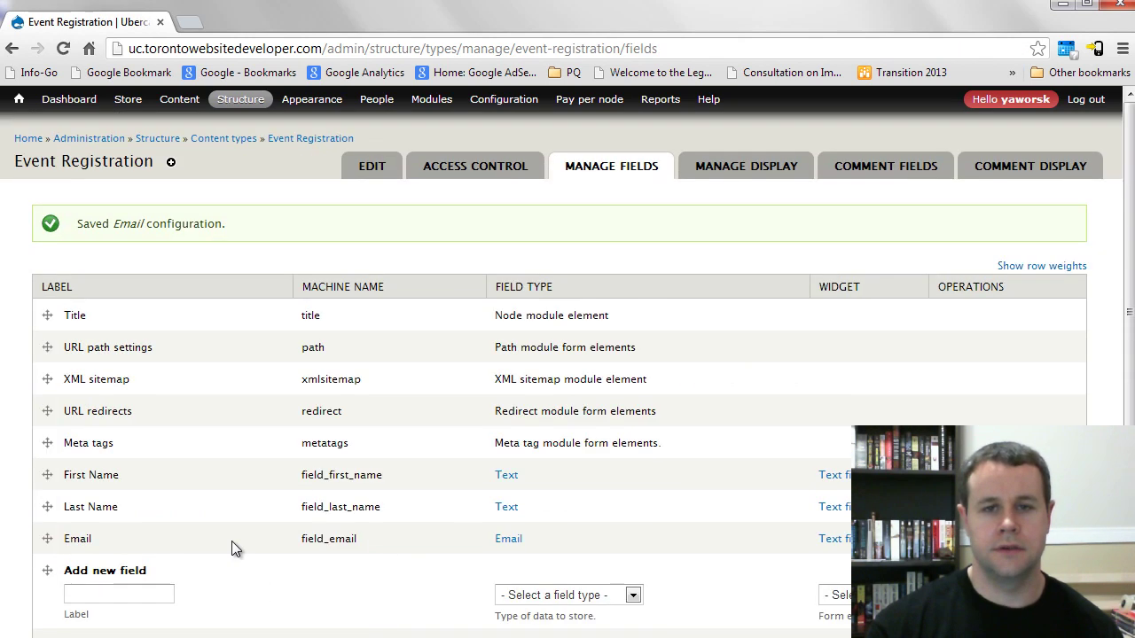
Reorder the fields so First Name, Last Name and Email follow directly below Title, and save the order
{"action": "left_click_drag", "start_coordinate": [50, 474], "coordinate": [47, 396]}
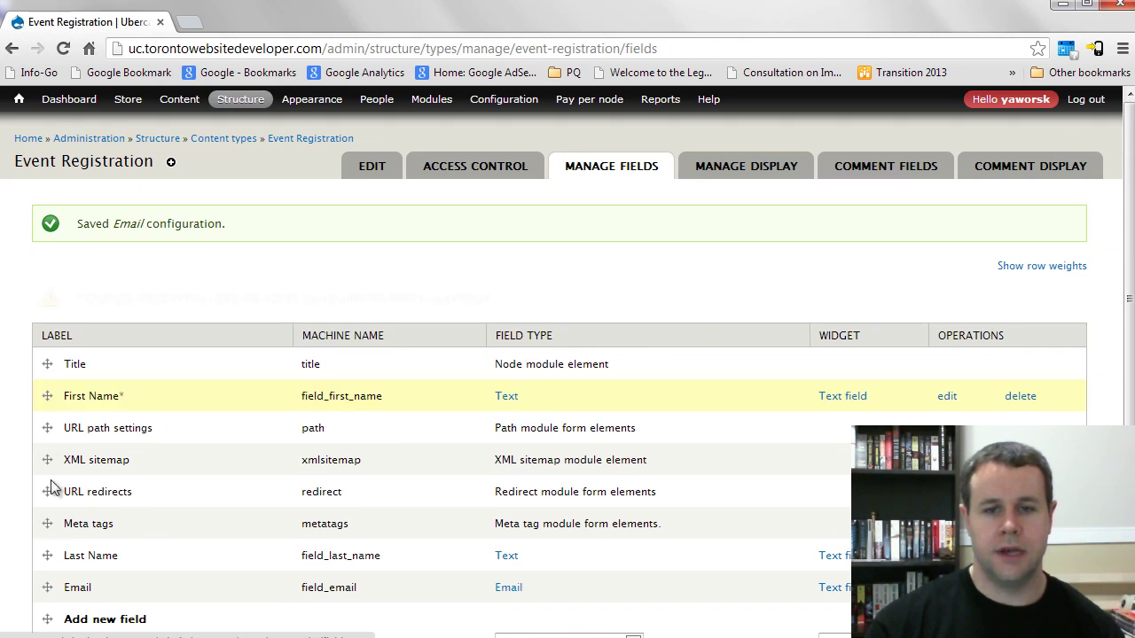
{"action": "left_click_drag", "start_coordinate": [47, 549], "coordinate": [45, 427]}
{"action": "left_click_drag", "start_coordinate": [45, 588], "coordinate": [61, 456]}
{"action": "scroll", "coordinate": [124, 532], "scroll_direction": "down", "scroll_amount": 3}
{"action": "left_click", "coordinate": [57, 579]}
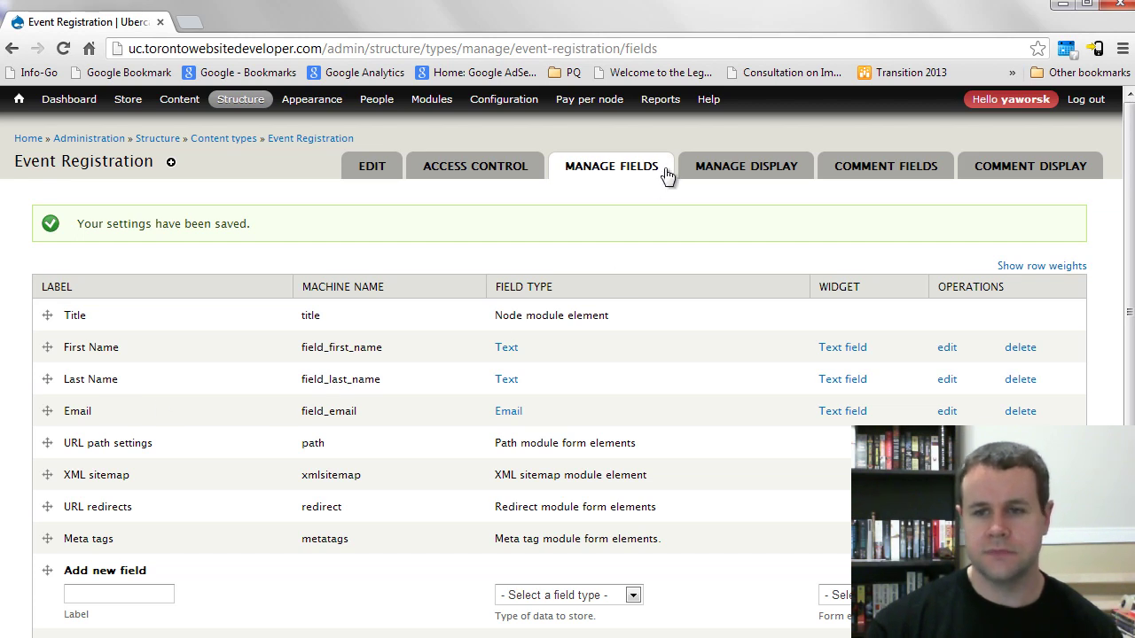
Open the store's product class management and enter event as the new class ID
{"action": "mouse_move", "coordinate": [133, 98]}
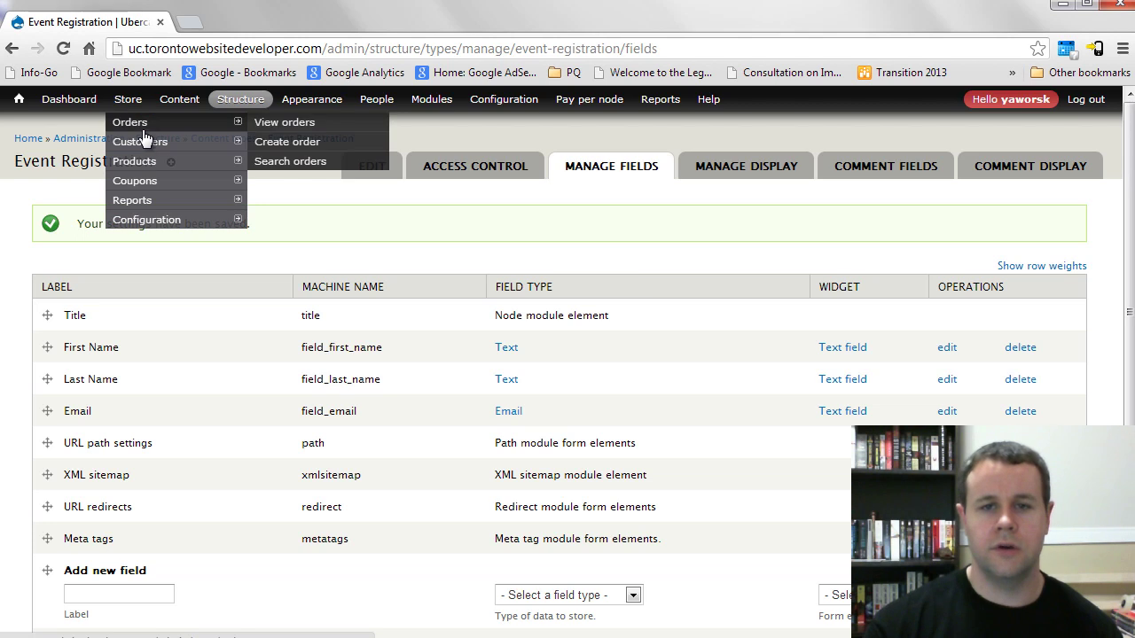
{"action": "mouse_move", "coordinate": [151, 161]}
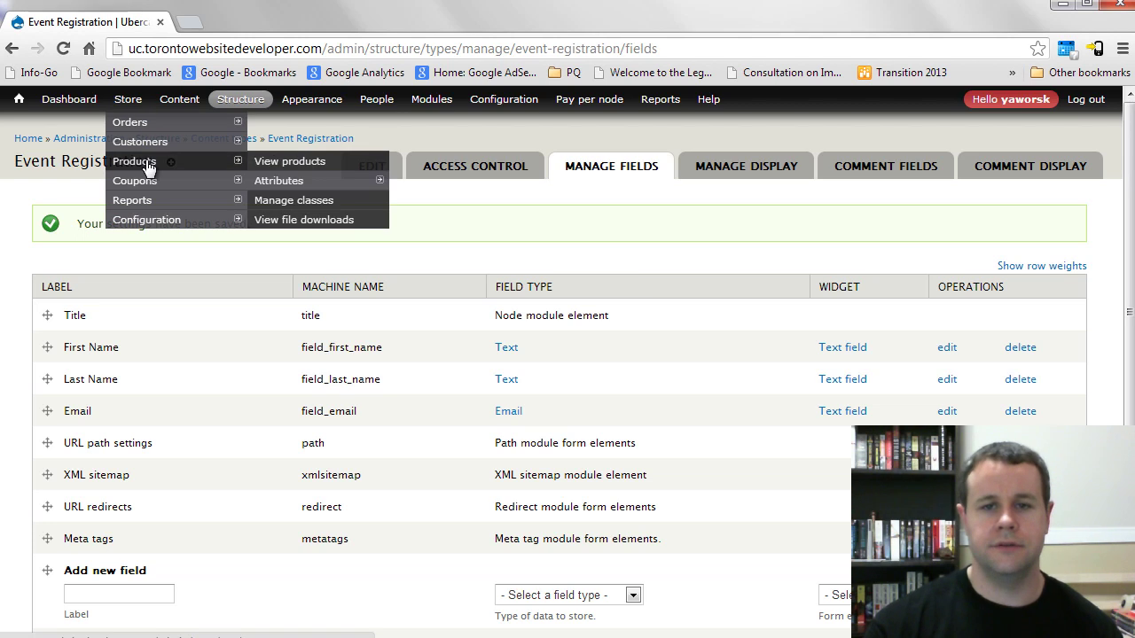
{"action": "left_click", "coordinate": [294, 204]}
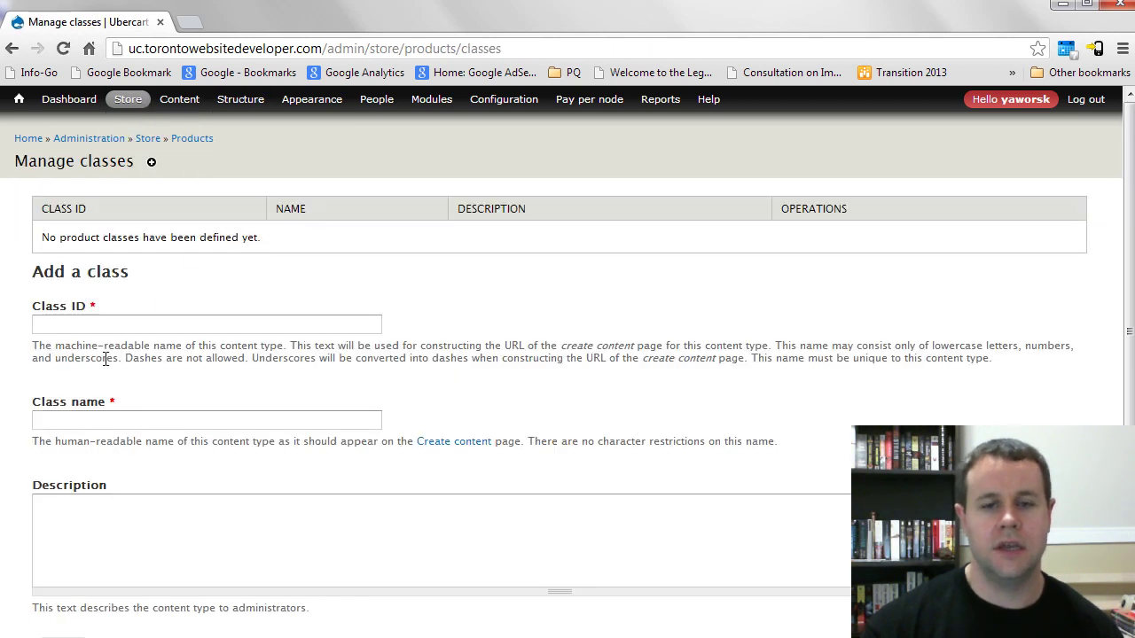
{"action": "left_click", "coordinate": [127, 323]}
{"action": "type", "text": "Eve"}
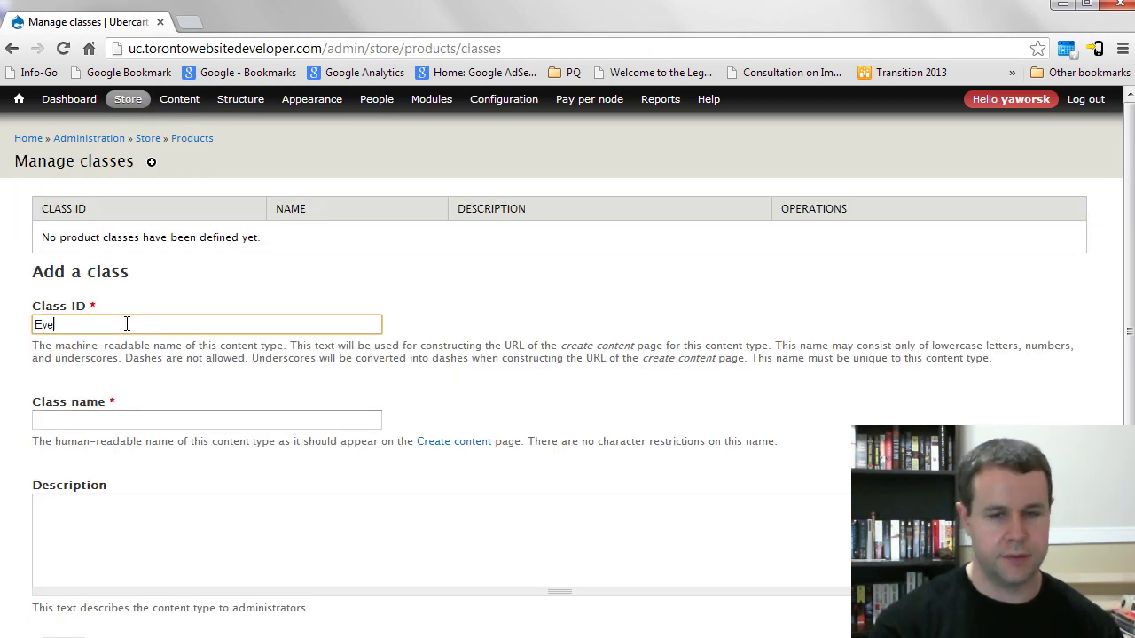
{"action": "type", "text": "nt"}
{"action": "left_click_drag", "start_coordinate": [127, 323], "coordinate": [17, 342]}
{"action": "type", "text": "event"}
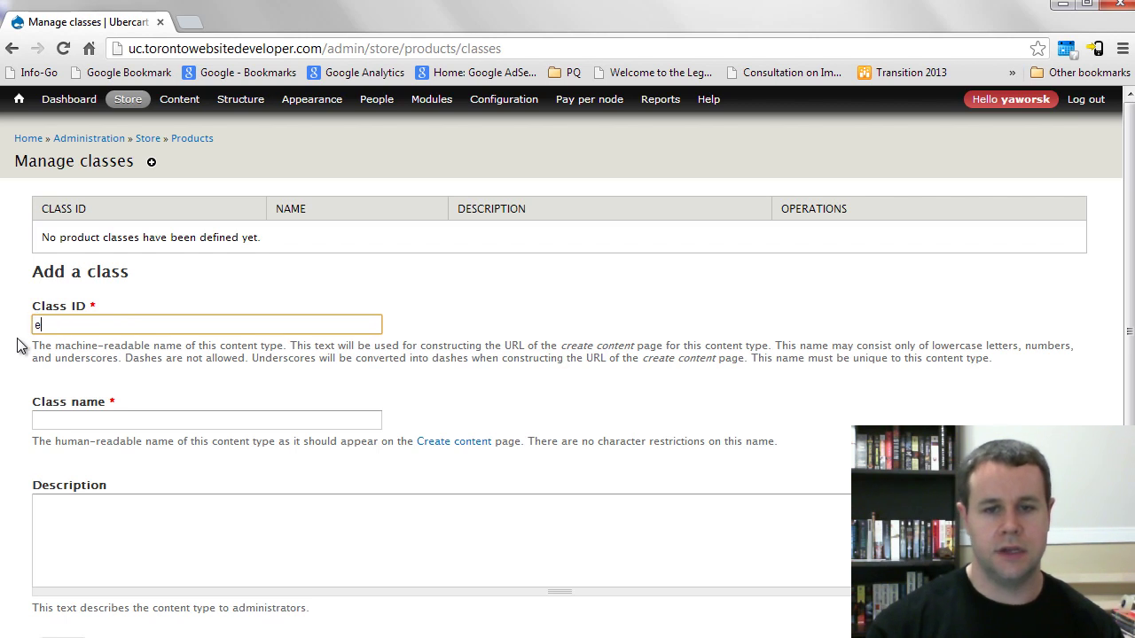
Name the class Event with the description "This product is associated with specific events that users can purchase a registration for." and save it
{"action": "left_click", "coordinate": [79, 417]}
{"action": "type", "text": "Event"}
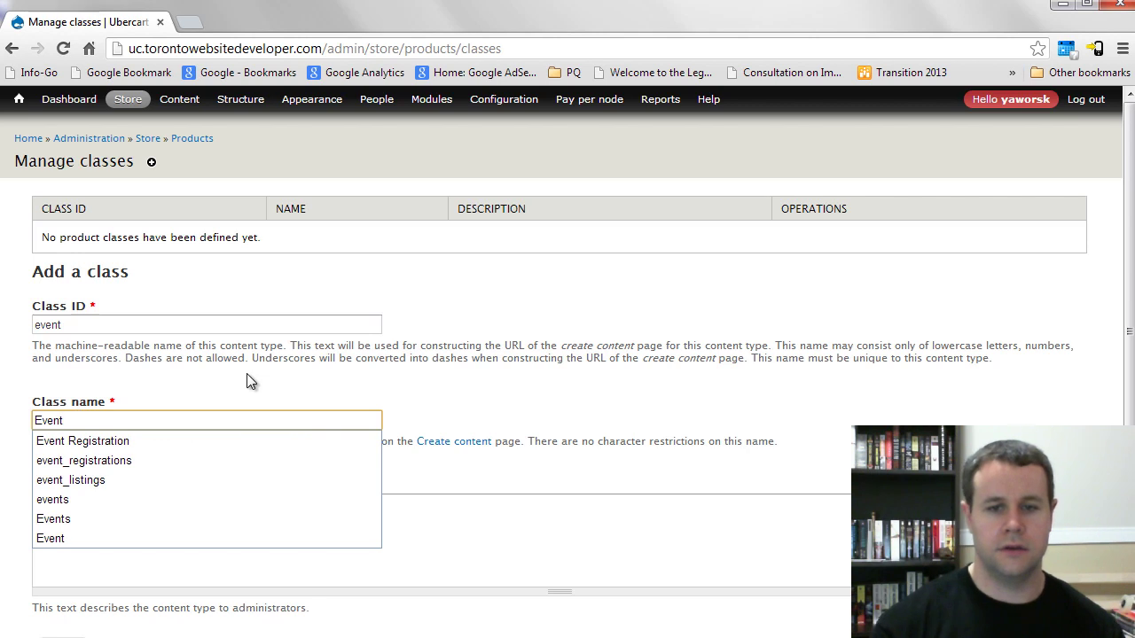
{"action": "scroll", "coordinate": [160, 487], "scroll_direction": "down", "scroll_amount": 1}
{"action": "left_click", "coordinate": [130, 476]}
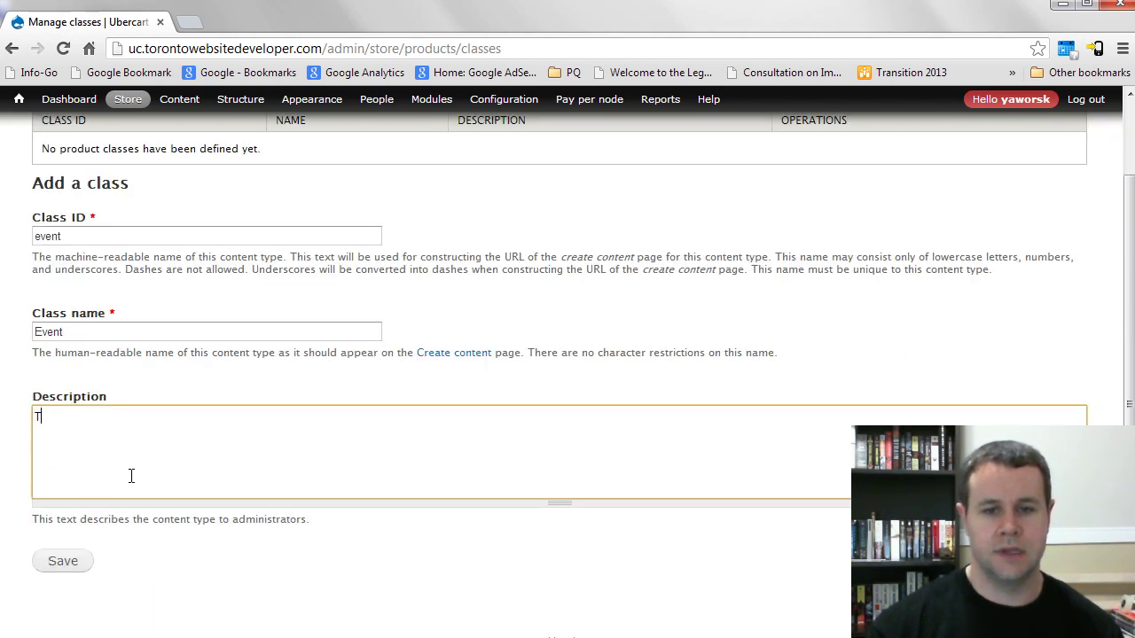
{"action": "type", "text": "This product is associated with specific events that users can purchase a registration for."}
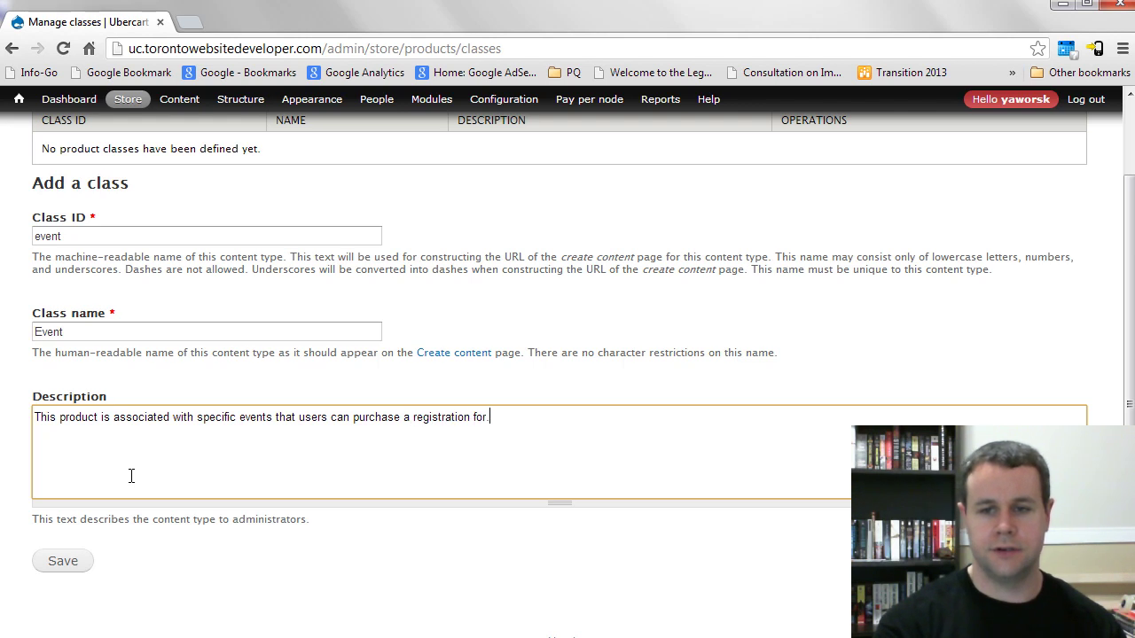
{"action": "left_click", "coordinate": [60, 560]}
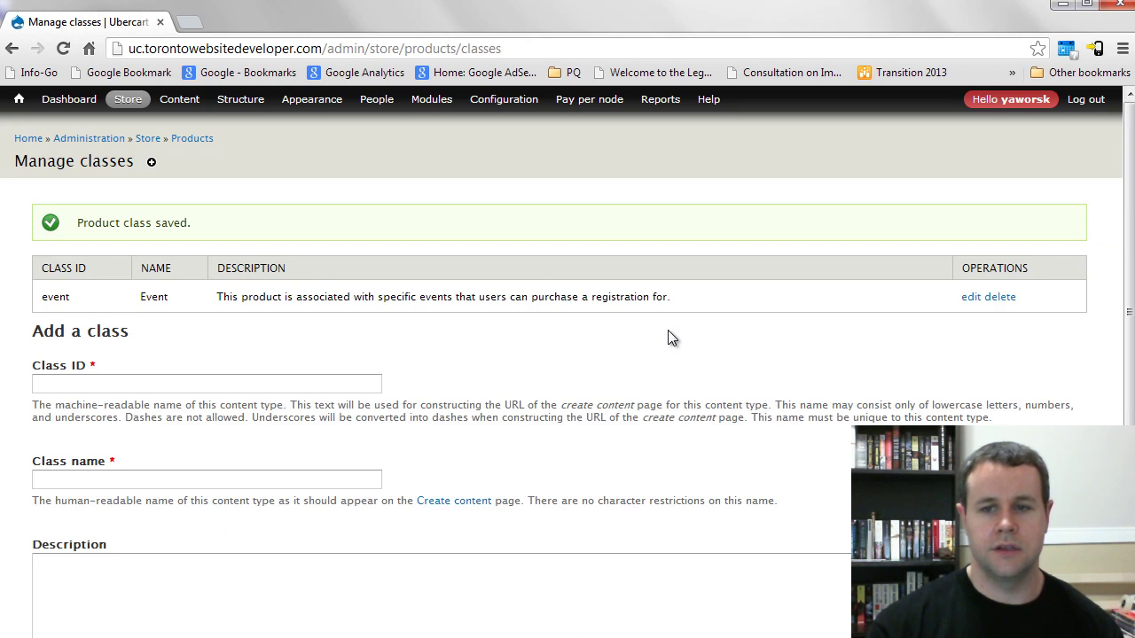
Add a new field labelled Date to the Event content type, using the Date field type and the Pop-up calendar widget
{"action": "mouse_move", "coordinate": [240, 100]}
{"action": "mouse_move", "coordinate": [253, 142]}
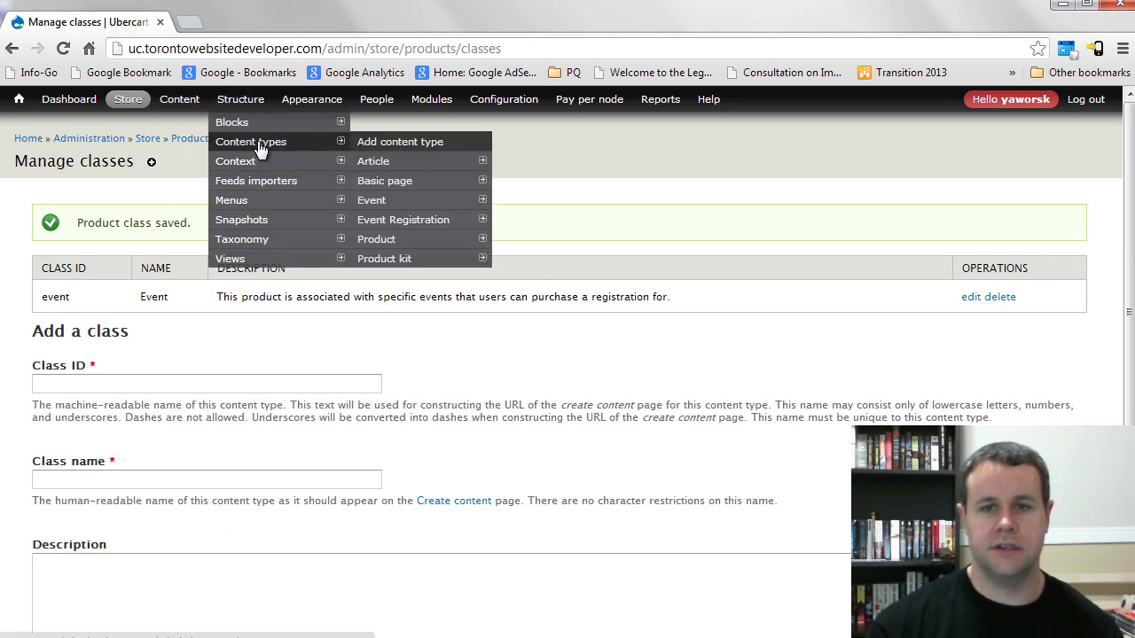
{"action": "mouse_move", "coordinate": [479, 202]}
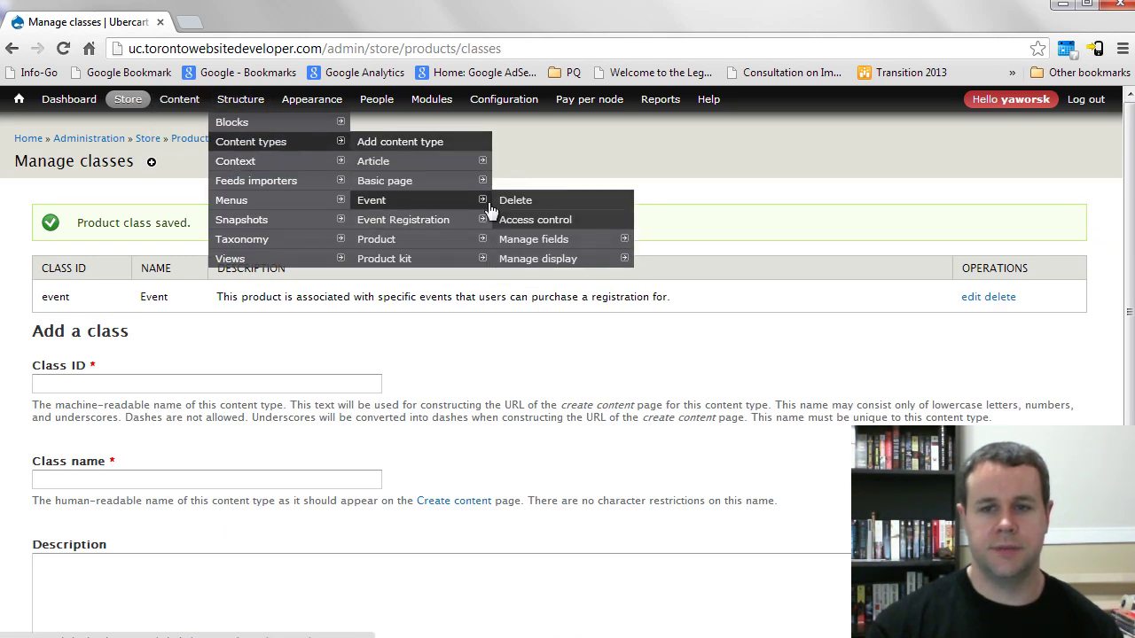
{"action": "left_click", "coordinate": [545, 247]}
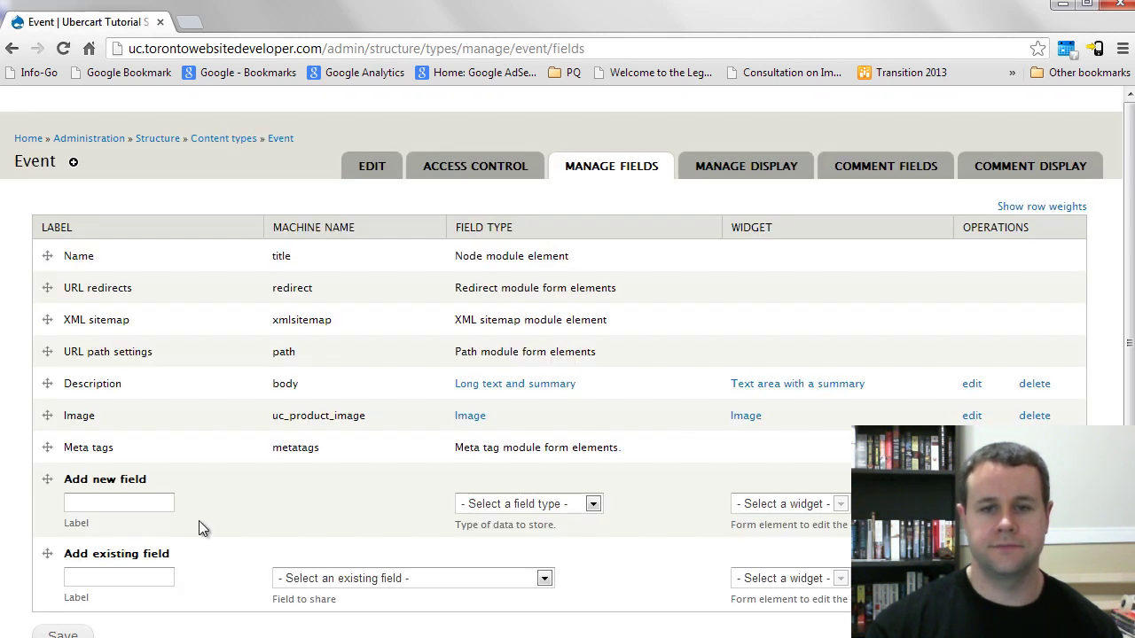
{"action": "left_click", "coordinate": [154, 507]}
{"action": "type", "text": "Date"}
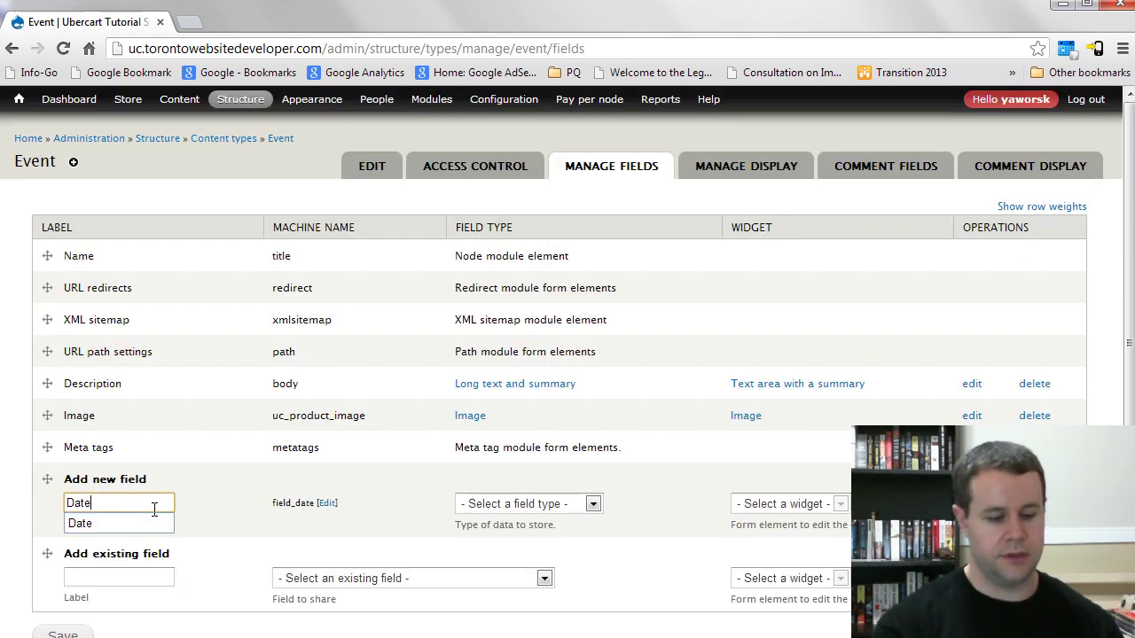
{"action": "left_click", "coordinate": [558, 502]}
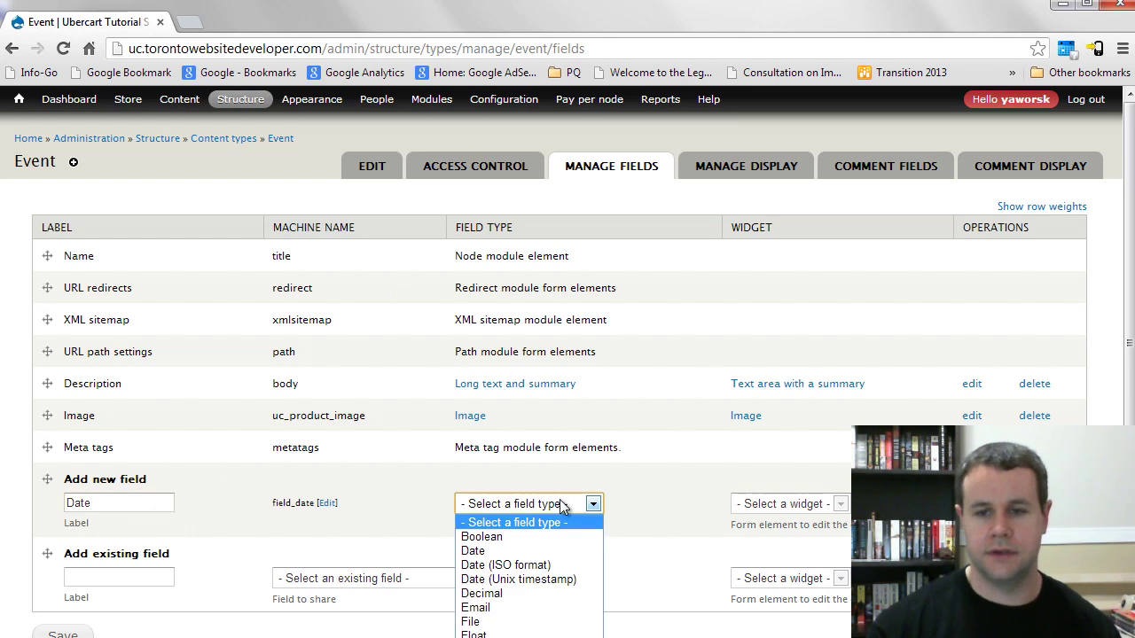
{"action": "left_click", "coordinate": [485, 552]}
{"action": "left_click", "coordinate": [789, 505]}
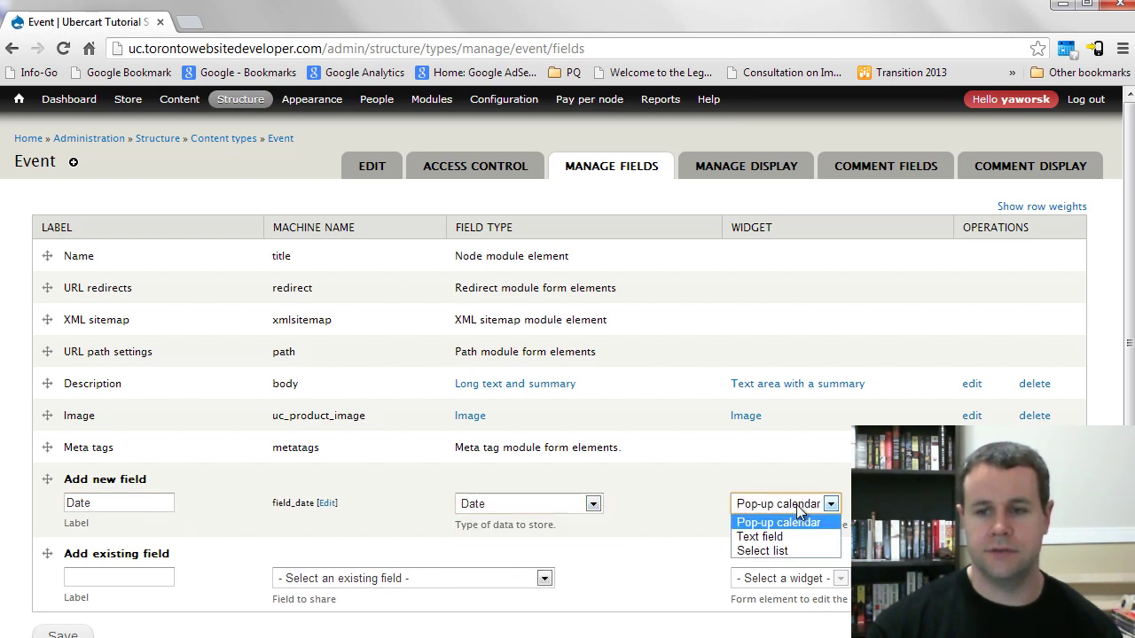
{"action": "left_click", "coordinate": [785, 525]}
{"action": "scroll", "coordinate": [656, 515], "scroll_direction": "down", "scroll_amount": 1}
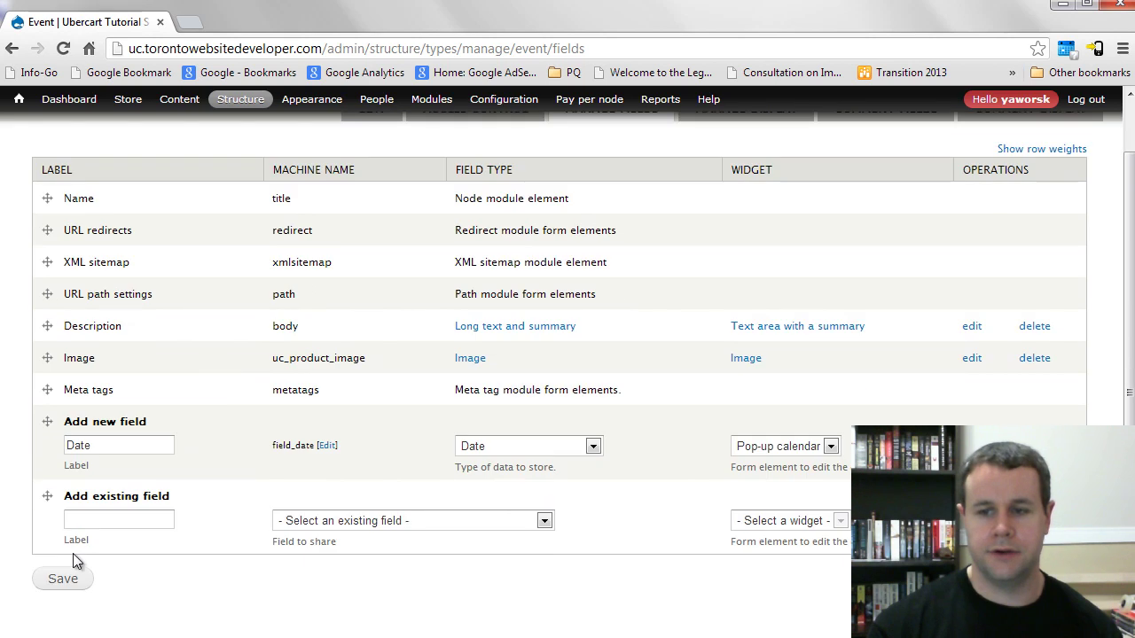
{"action": "left_click", "coordinate": [64, 580]}
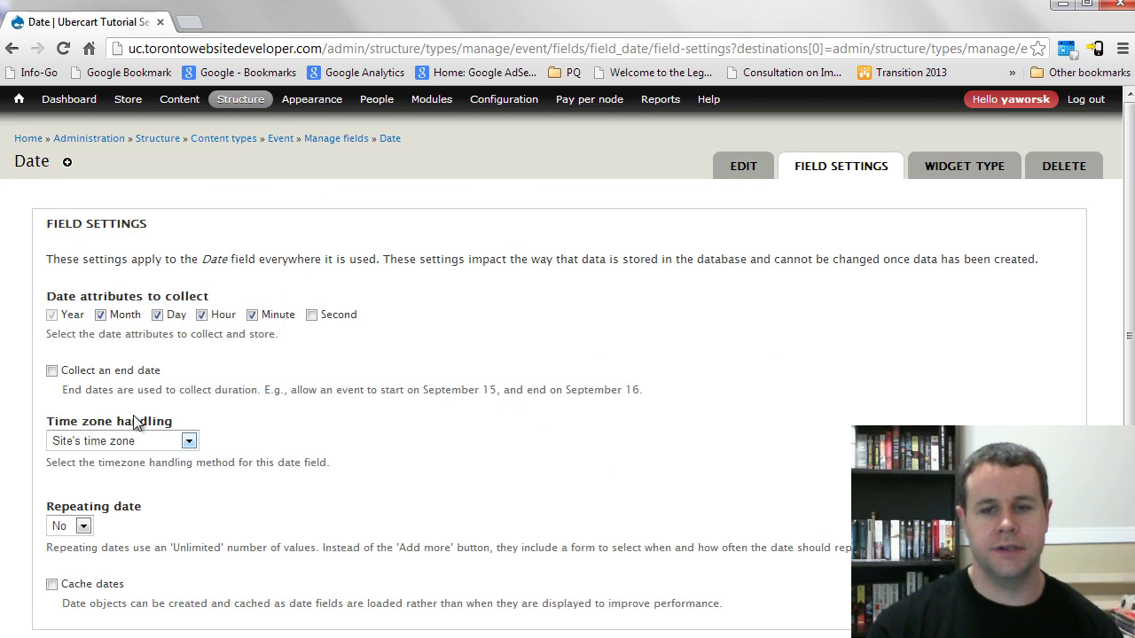
Set the Date field to collect an end date and allow repeating dates, and save its field settings and configuration
{"action": "left_click", "coordinate": [52, 370]}
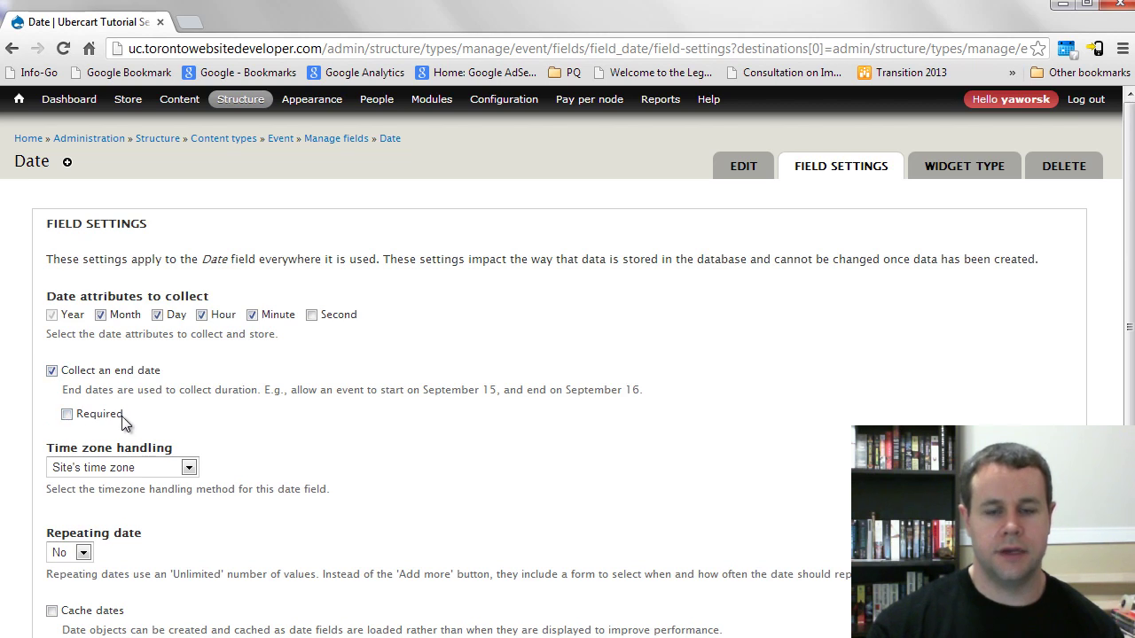
{"action": "scroll", "coordinate": [241, 409], "scroll_direction": "down", "scroll_amount": 1}
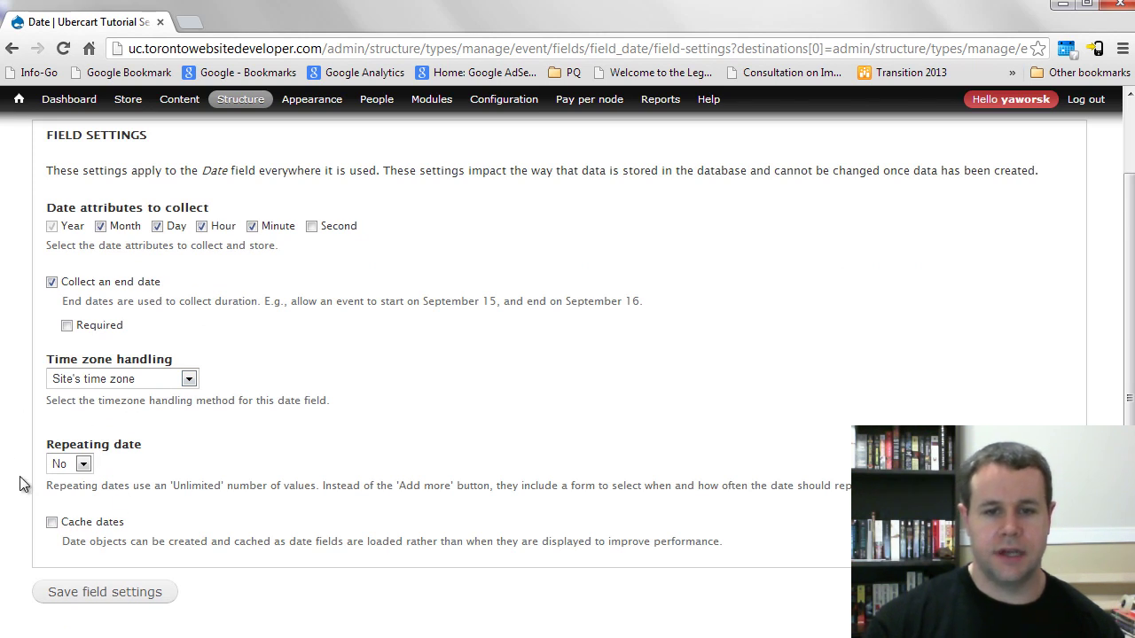
{"action": "left_click", "coordinate": [83, 464]}
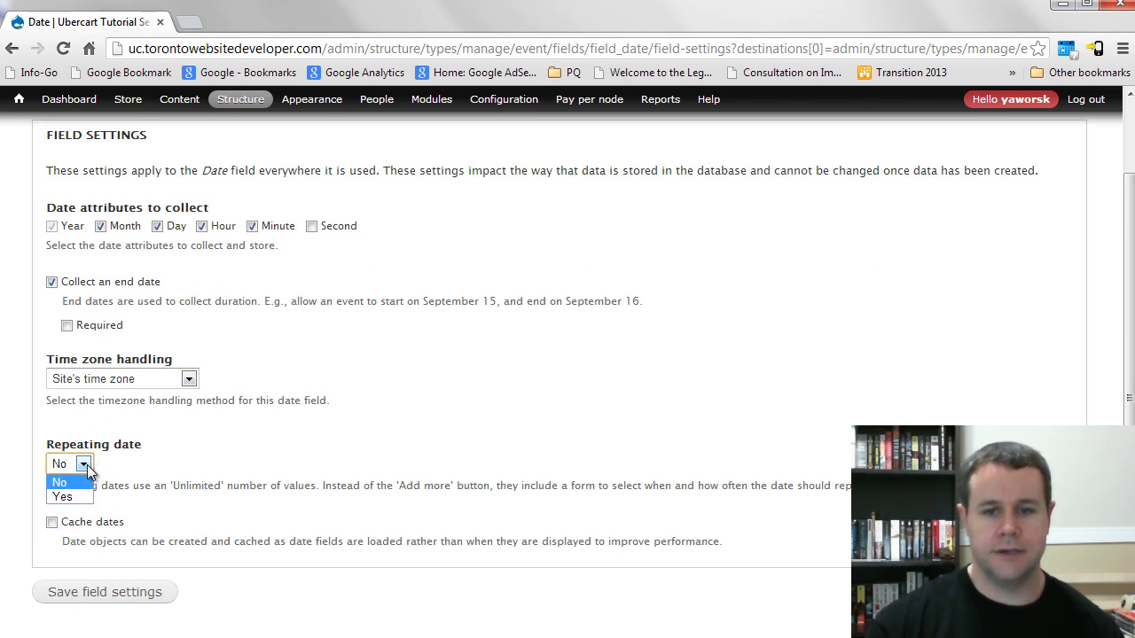
{"action": "left_click", "coordinate": [71, 496]}
{"action": "left_click", "coordinate": [96, 594]}
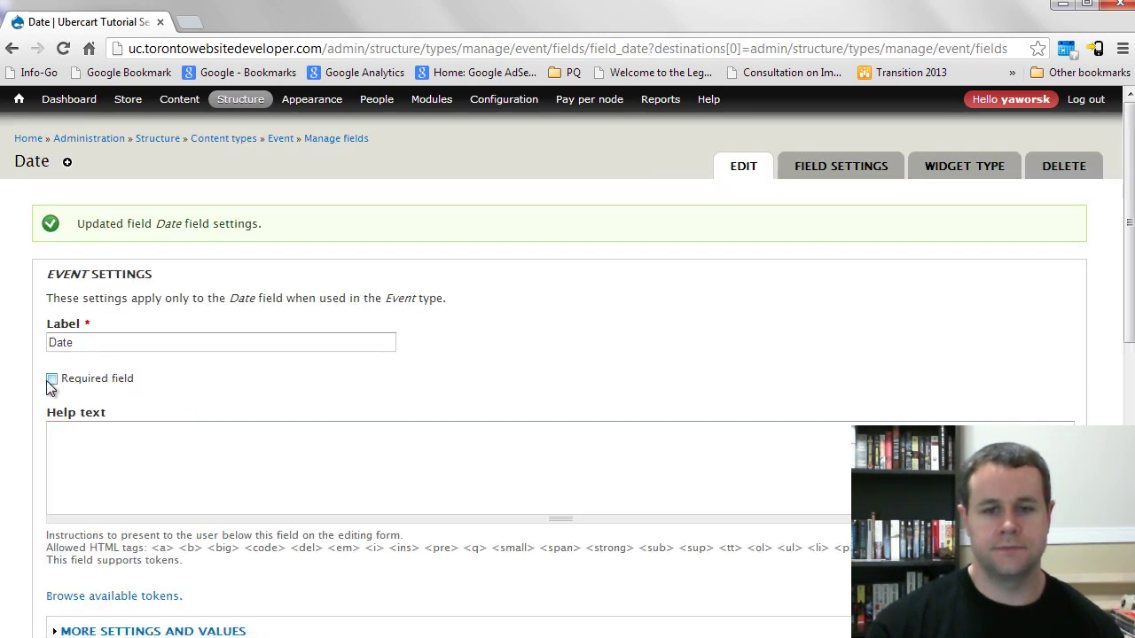
{"action": "scroll", "coordinate": [205, 494], "scroll_direction": "down", "scroll_amount": 8}
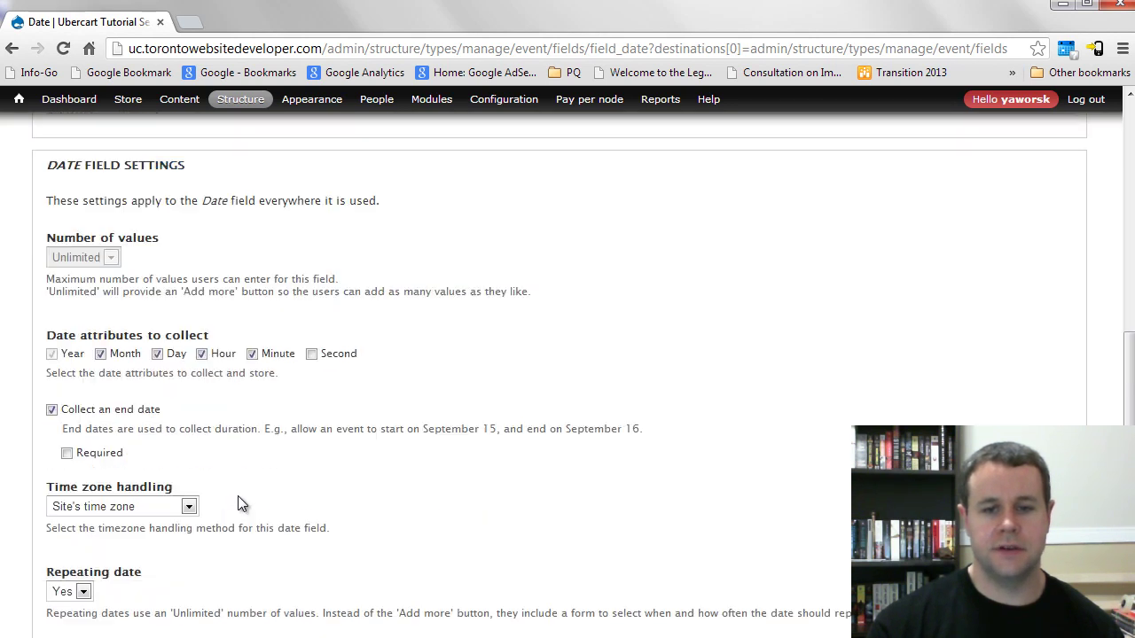
{"action": "left_click", "coordinate": [103, 582]}
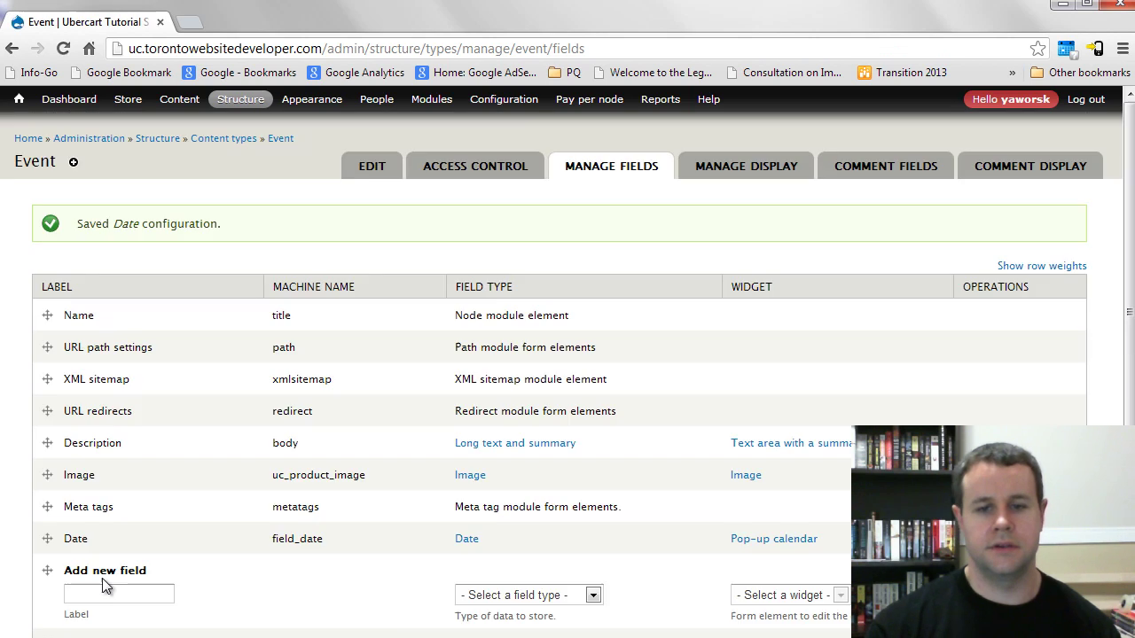
Move the Date field directly above Meta tags in the Event content type and save the order
{"action": "left_click_drag", "start_coordinate": [47, 538], "coordinate": [49, 507]}
{"action": "scroll", "coordinate": [162, 581], "scroll_direction": "down", "scroll_amount": 3}
{"action": "left_click", "coordinate": [76, 581]}
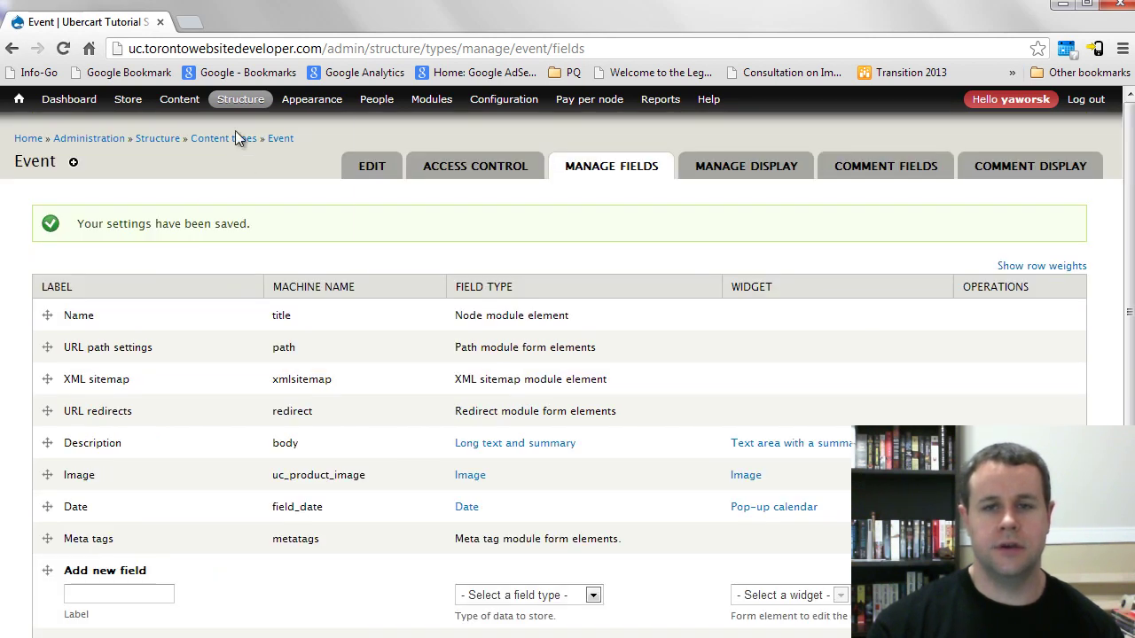
Open the Events taxonomy vocabulary to review its terms
{"action": "mouse_move", "coordinate": [240, 99]}
{"action": "mouse_move", "coordinate": [252, 241]}
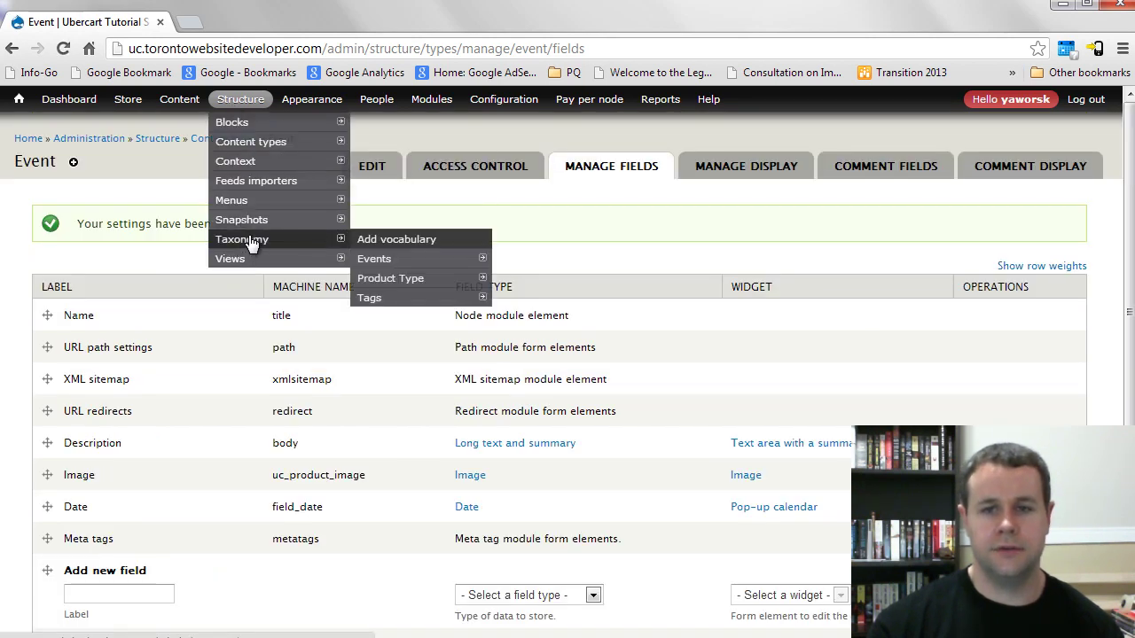
{"action": "mouse_move", "coordinate": [377, 259]}
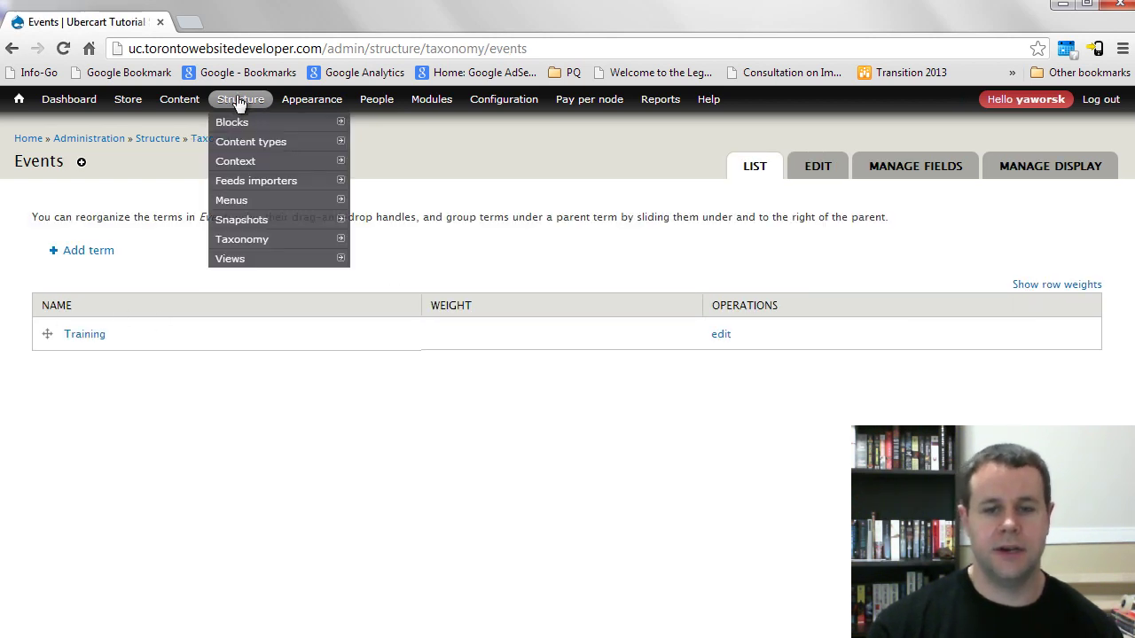
Add a new field labelled Event Type to the Event content type, using the Term reference type and the Select list widget
{"action": "mouse_move", "coordinate": [248, 147]}
{"action": "mouse_move", "coordinate": [386, 202]}
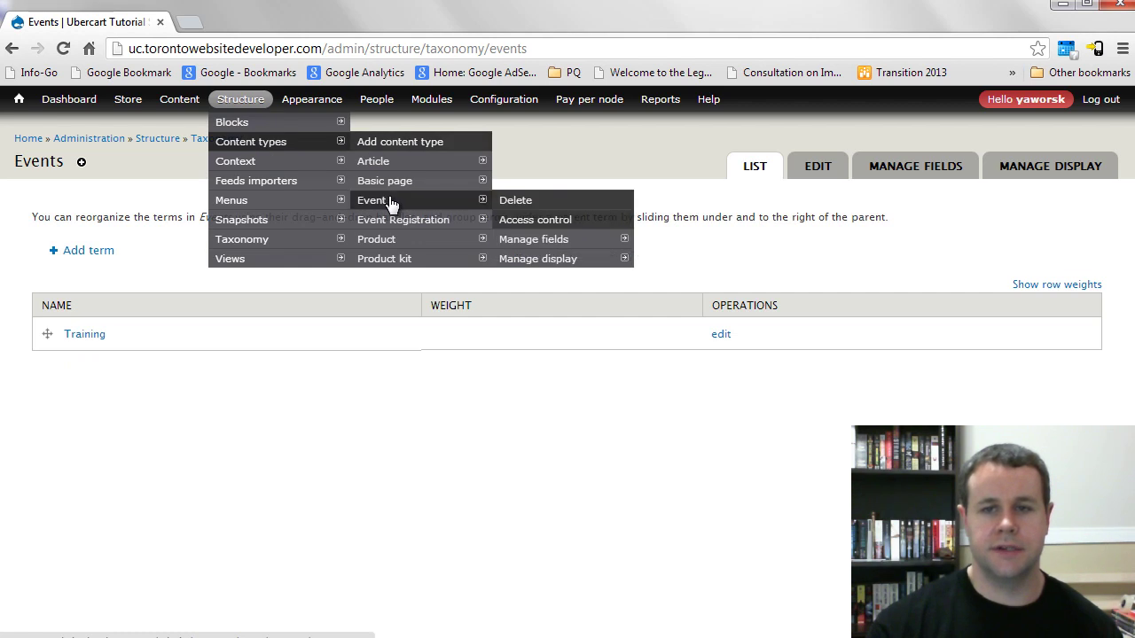
{"action": "left_click", "coordinate": [560, 243]}
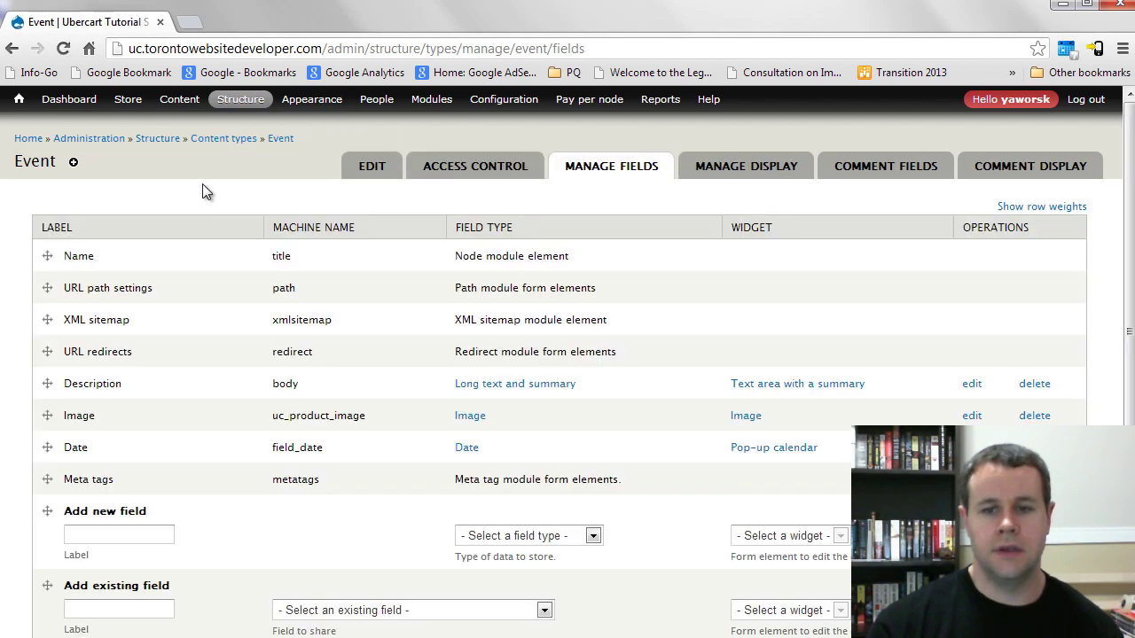
{"action": "scroll", "coordinate": [344, 282], "scroll_direction": "down", "scroll_amount": 2}
{"action": "left_click", "coordinate": [137, 451]}
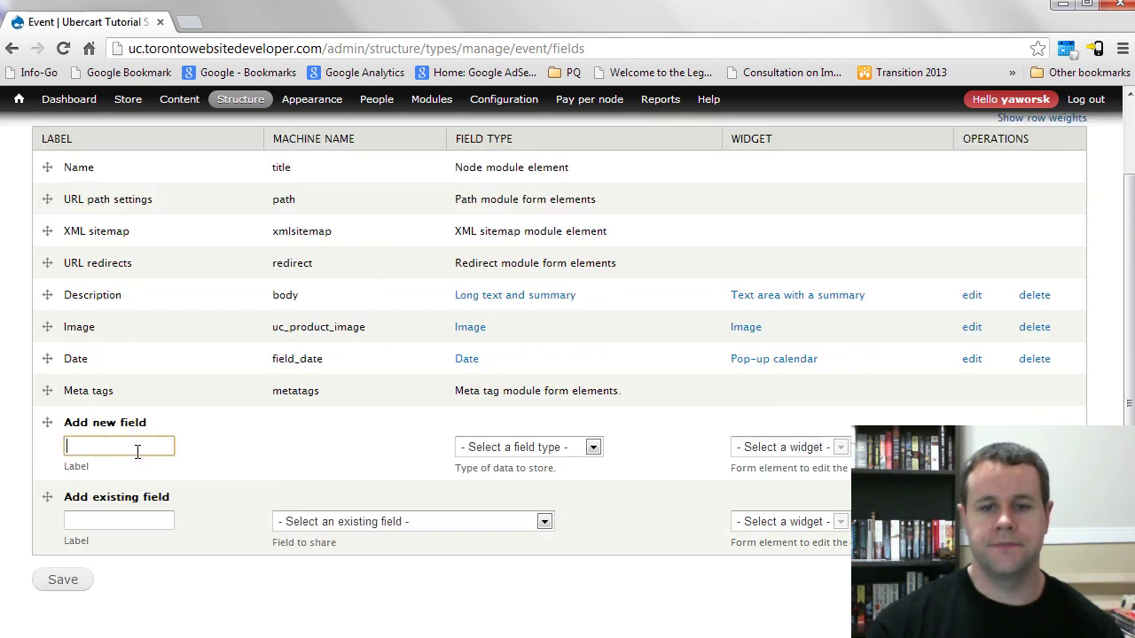
{"action": "left_click", "coordinate": [589, 447]}
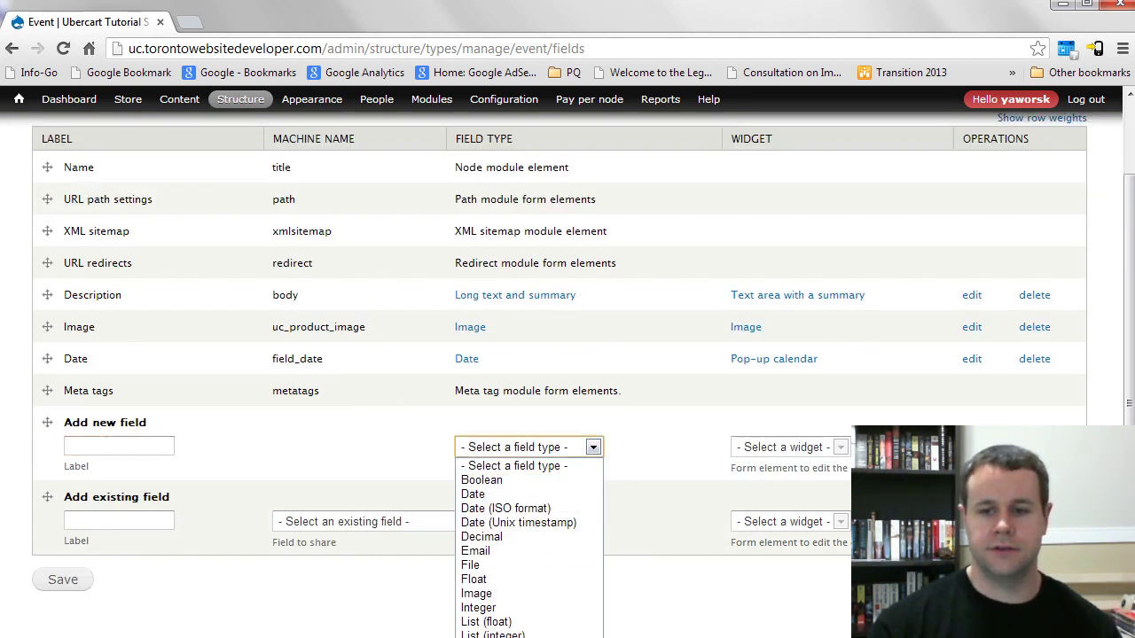
{"action": "left_click", "coordinate": [497, 634]}
{"action": "left_click", "coordinate": [815, 458]}
{"action": "left_click", "coordinate": [783, 494]}
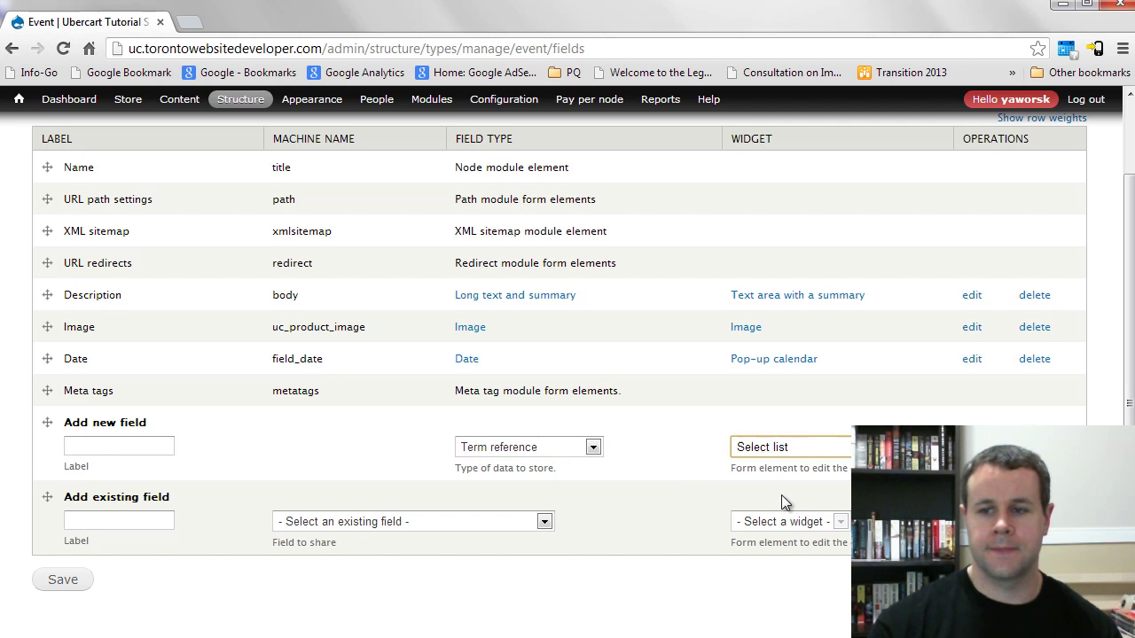
{"action": "left_click", "coordinate": [149, 452]}
{"action": "type", "text": "Event Type"}
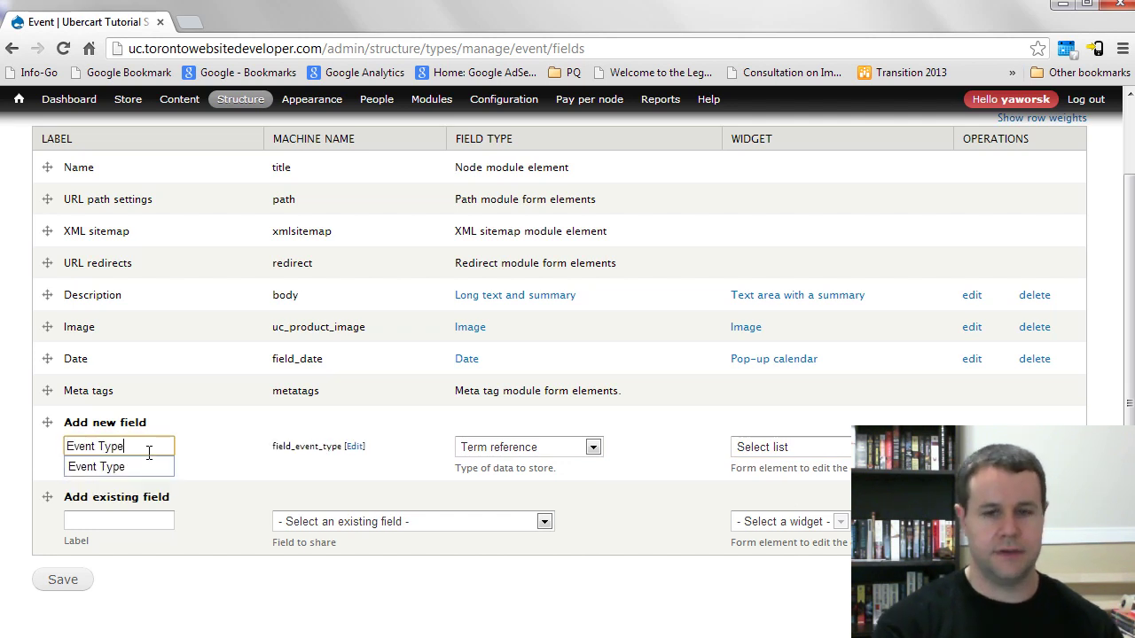
{"action": "left_click", "coordinate": [65, 589]}
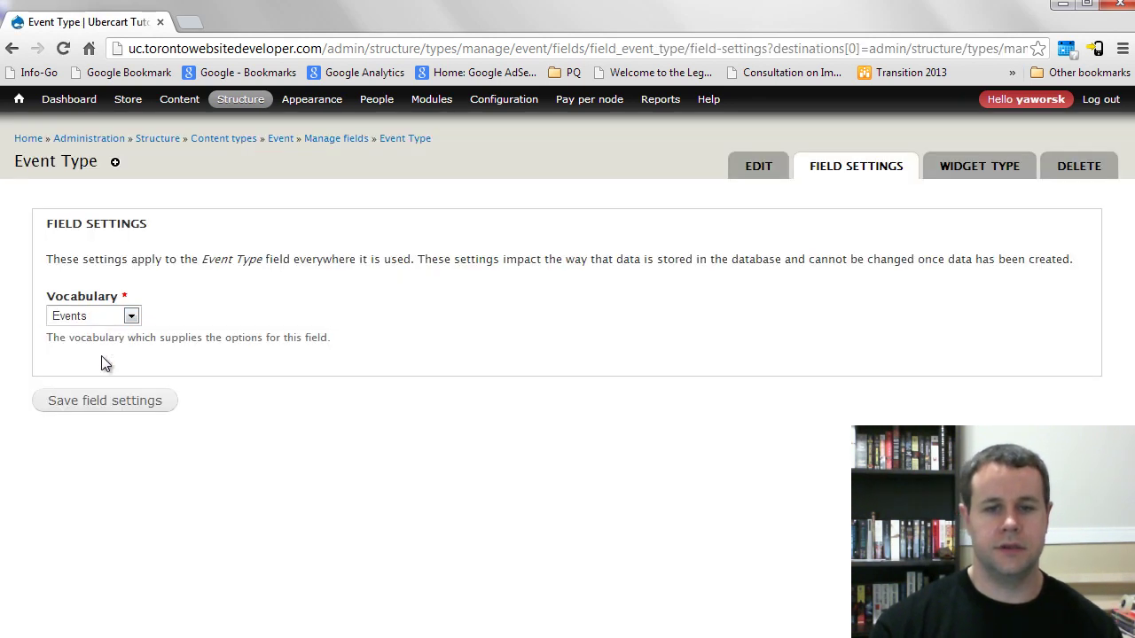
Save the Event Type field's settings with the Events vocabulary, and save its configuration
{"action": "left_click", "coordinate": [99, 406]}
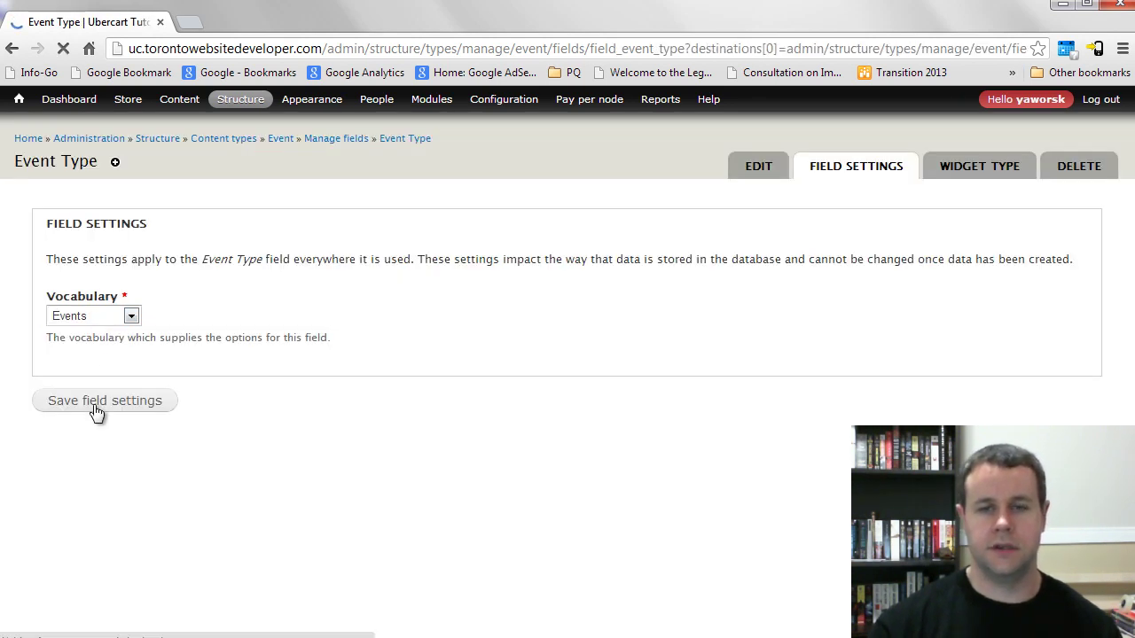
{"action": "scroll", "coordinate": [149, 399], "scroll_direction": "down", "scroll_amount": 4}
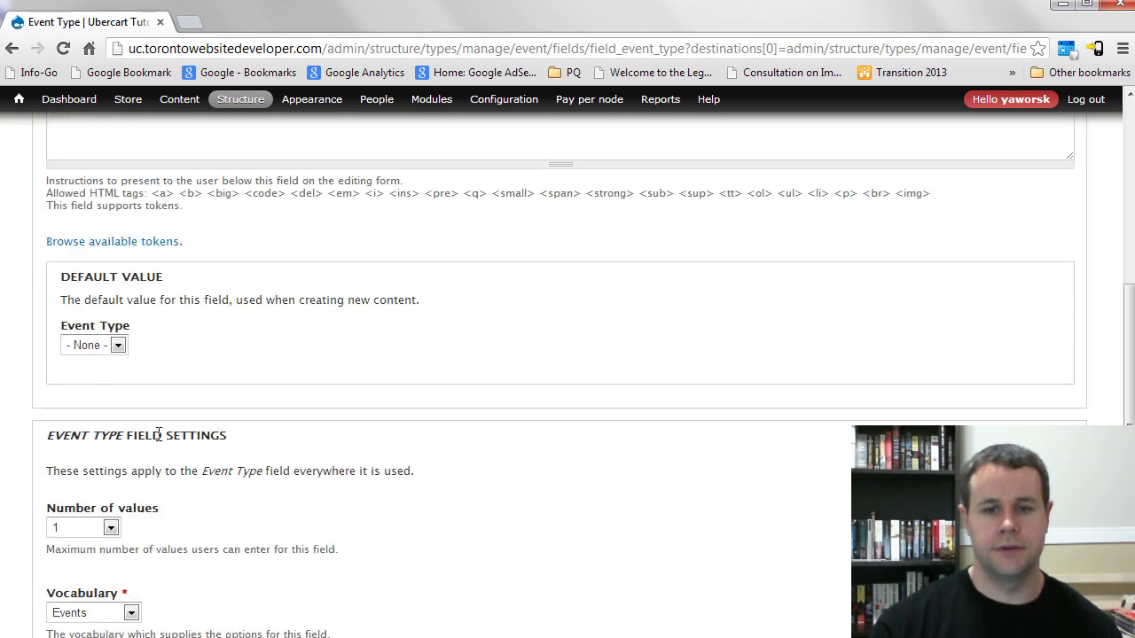
{"action": "scroll", "coordinate": [155, 433], "scroll_direction": "down", "scroll_amount": 2}
{"action": "left_click", "coordinate": [114, 584]}
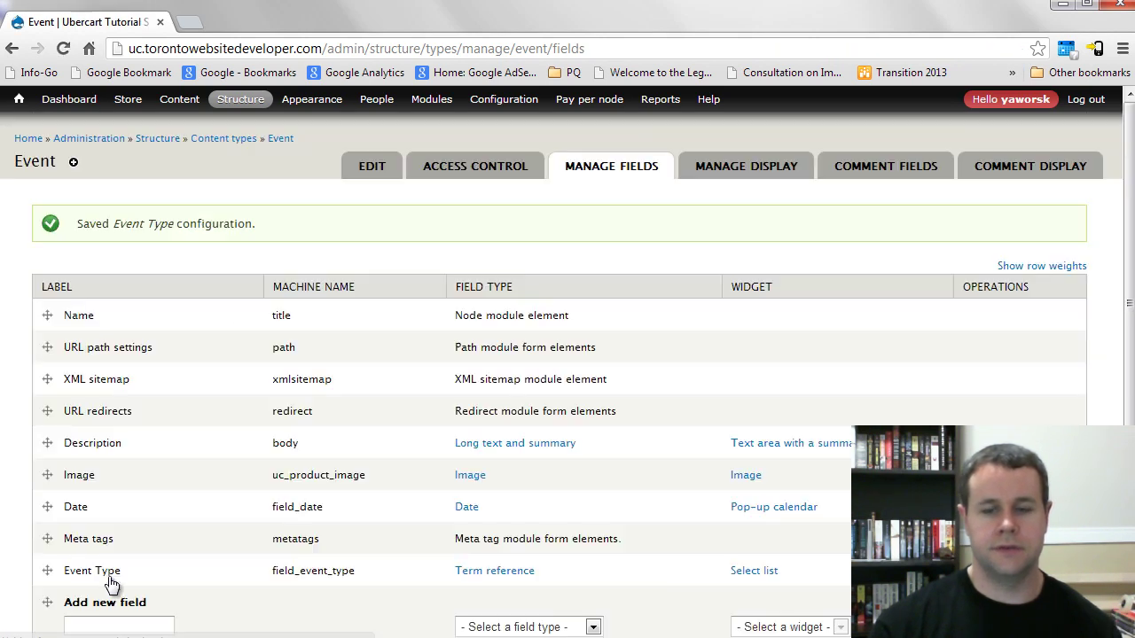
Move the Event Type field between Date and Meta tags and save the field order
{"action": "left_click_drag", "start_coordinate": [48, 570], "coordinate": [52, 545]}
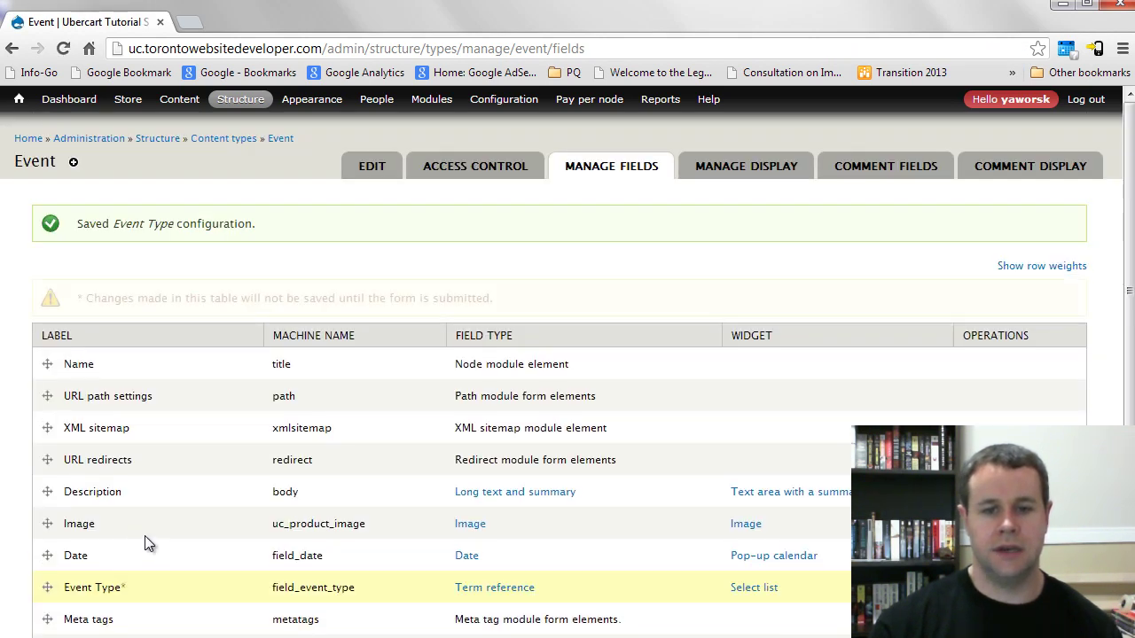
{"action": "scroll", "coordinate": [145, 536], "scroll_direction": "down", "scroll_amount": 3}
{"action": "left_click", "coordinate": [75, 581]}
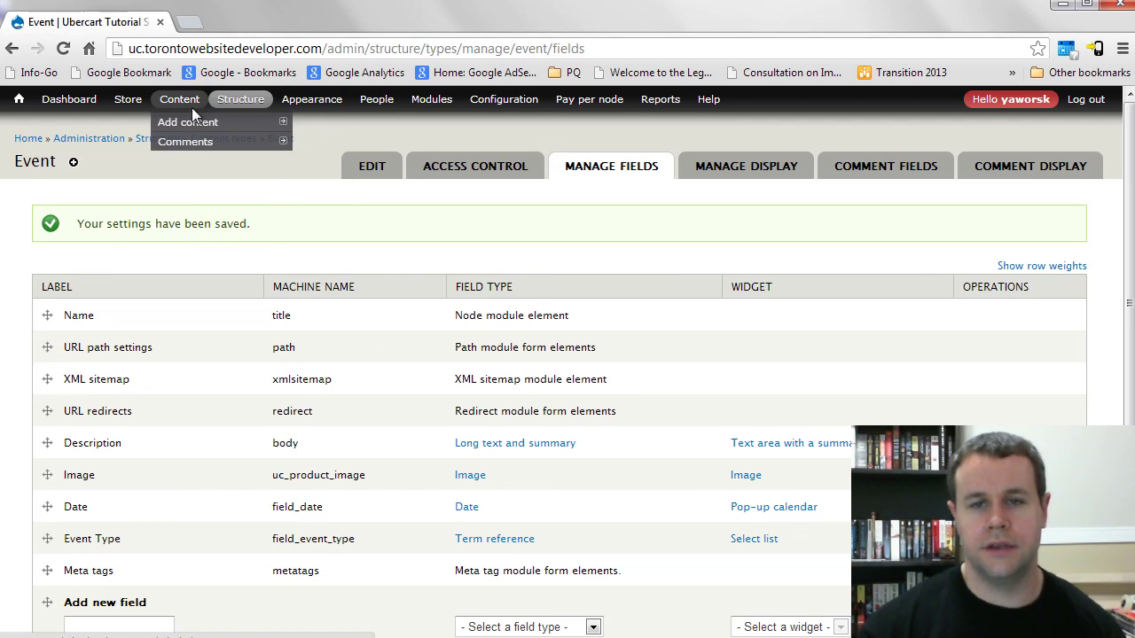
Start a new Event content item and fill its name with the suggested "Super Awesome Training" title
{"action": "mouse_move", "coordinate": [187, 129]}
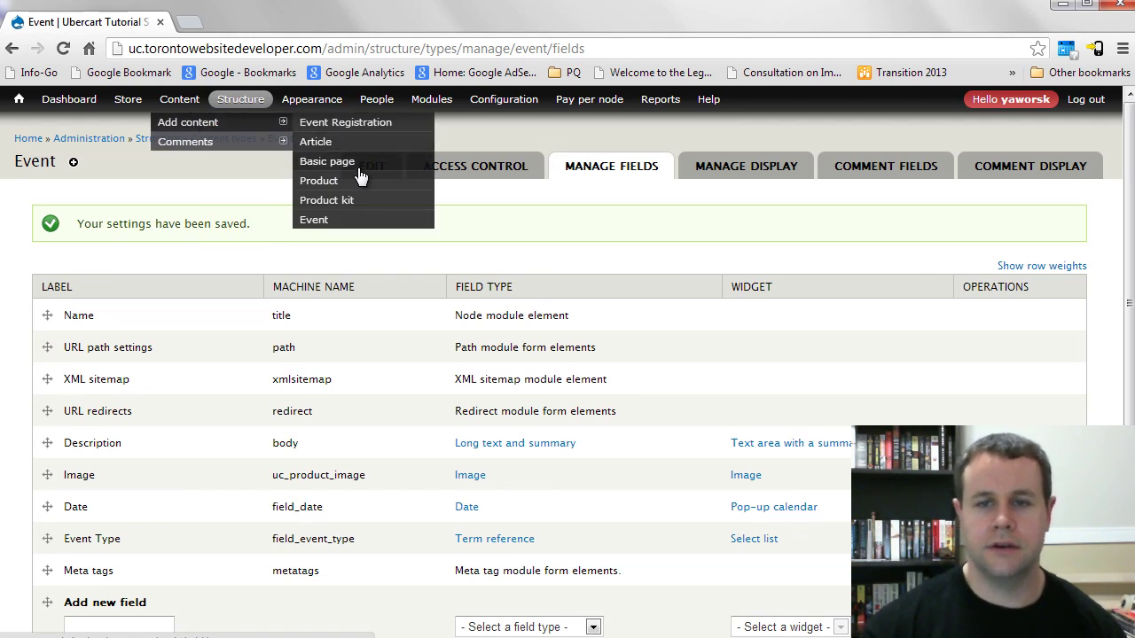
{"action": "left_click", "coordinate": [328, 221]}
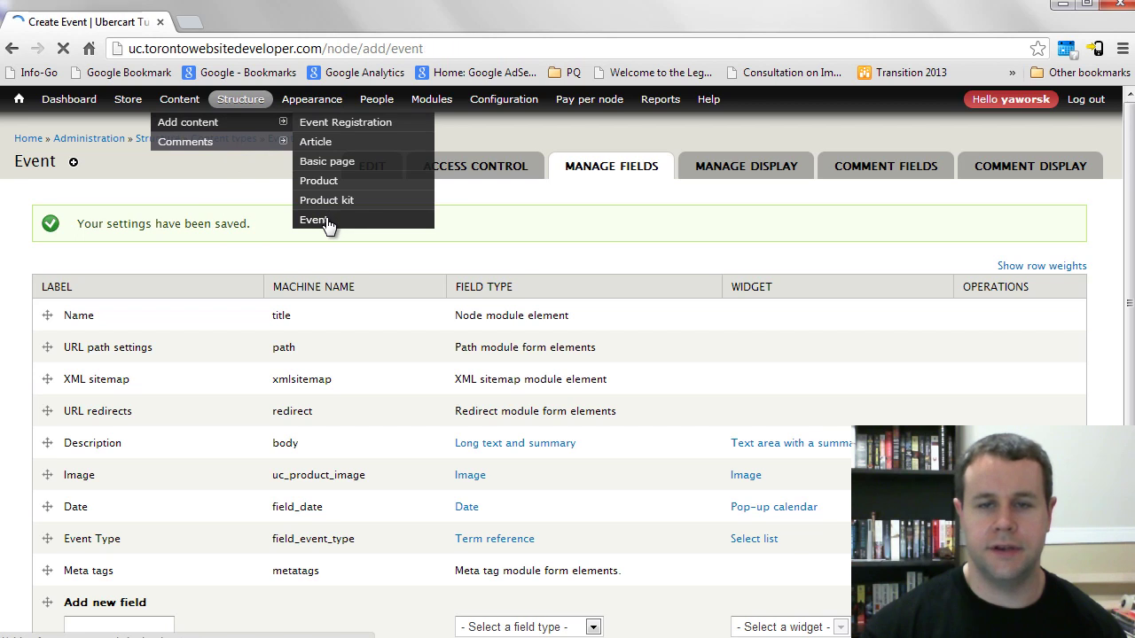
{"action": "left_click", "coordinate": [233, 237]}
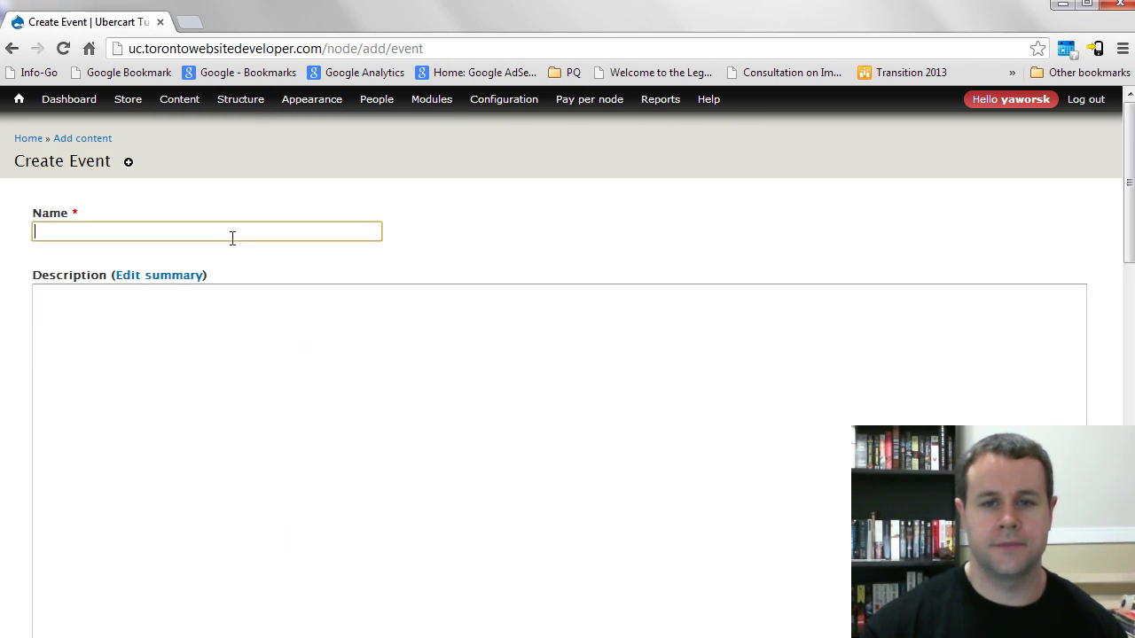
{"action": "type", "text": "Pete's"}
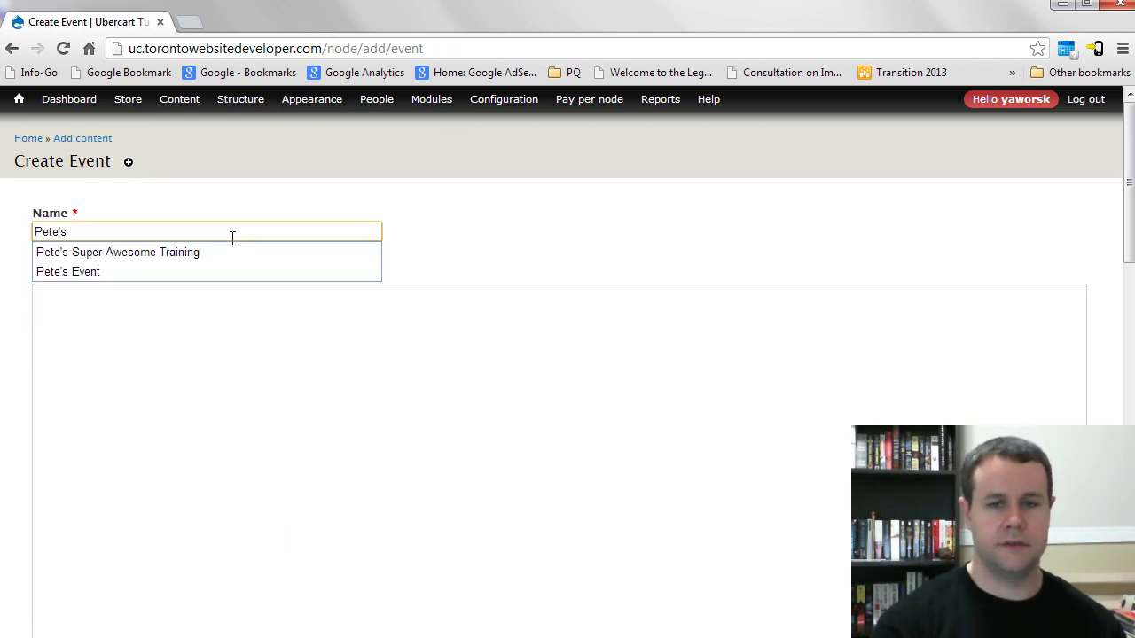
{"action": "key", "text": "Down"}
{"action": "key", "text": "Return"}
Enter the event description "Get ready to become a drupal / ubercart ninja. Sign up for this training today."
{"action": "left_click", "coordinate": [207, 364]}
{"action": "type", "text": "Get ready to become a drupal / ubercart ninja. Sign up for this traing today."}
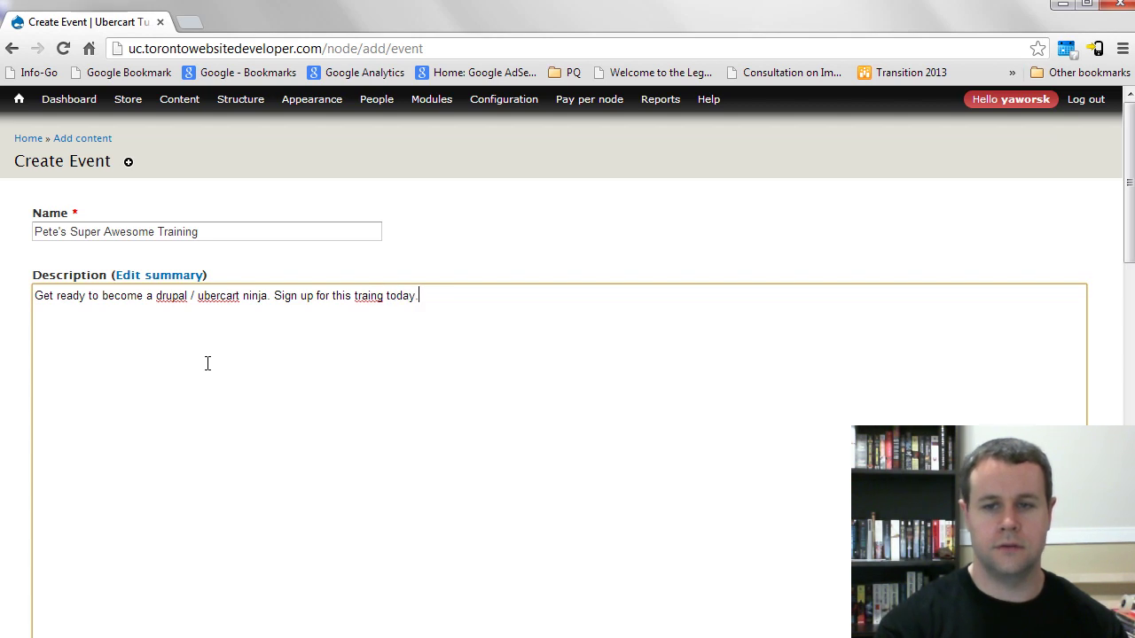
{"action": "right_click", "coordinate": [370, 297]}
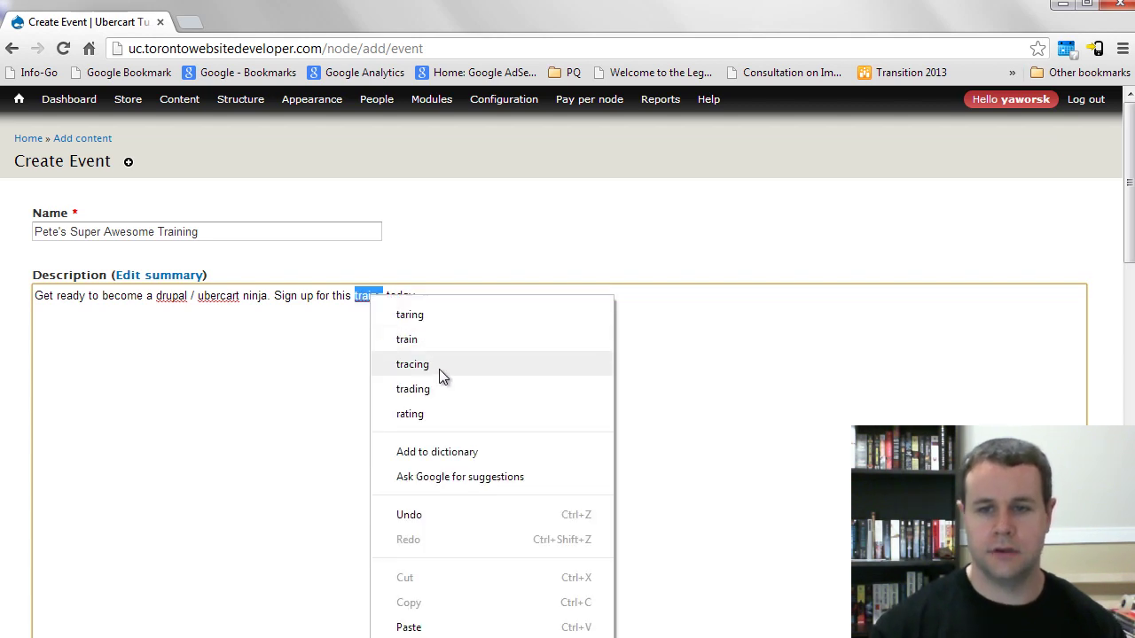
{"action": "key", "text": "Escape"}
{"action": "key", "text": "BackSpace"}
{"action": "type", "text": "training"}
Set the event's start date to 05/01/2013 and its start time to 08:00
{"action": "scroll", "coordinate": [367, 333], "scroll_direction": "down", "scroll_amount": 8}
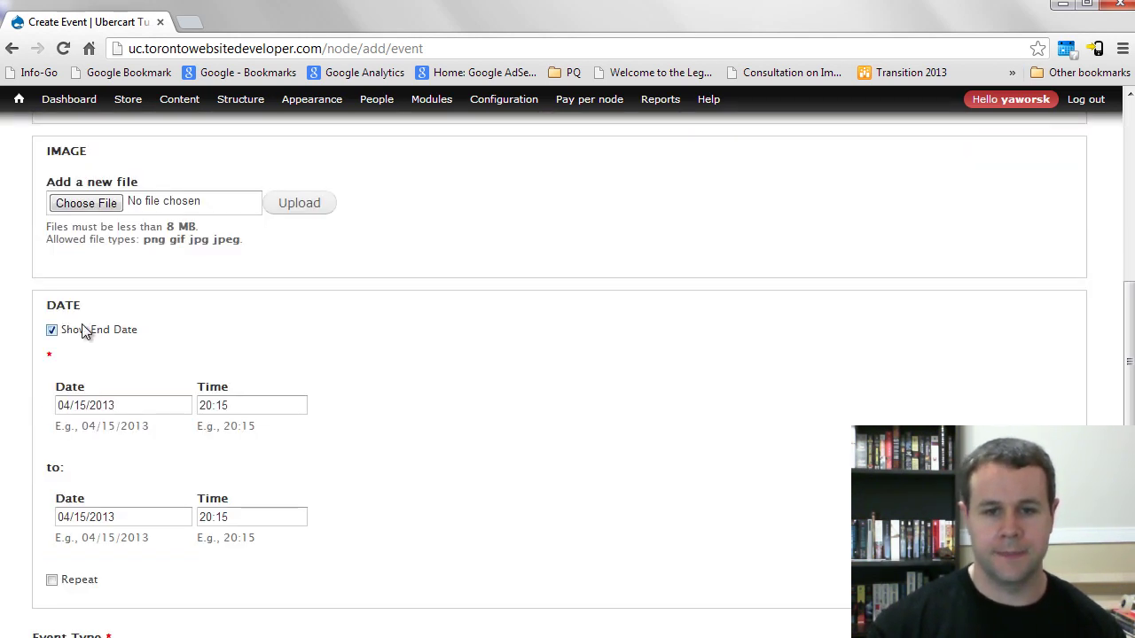
{"action": "left_click", "coordinate": [139, 409]}
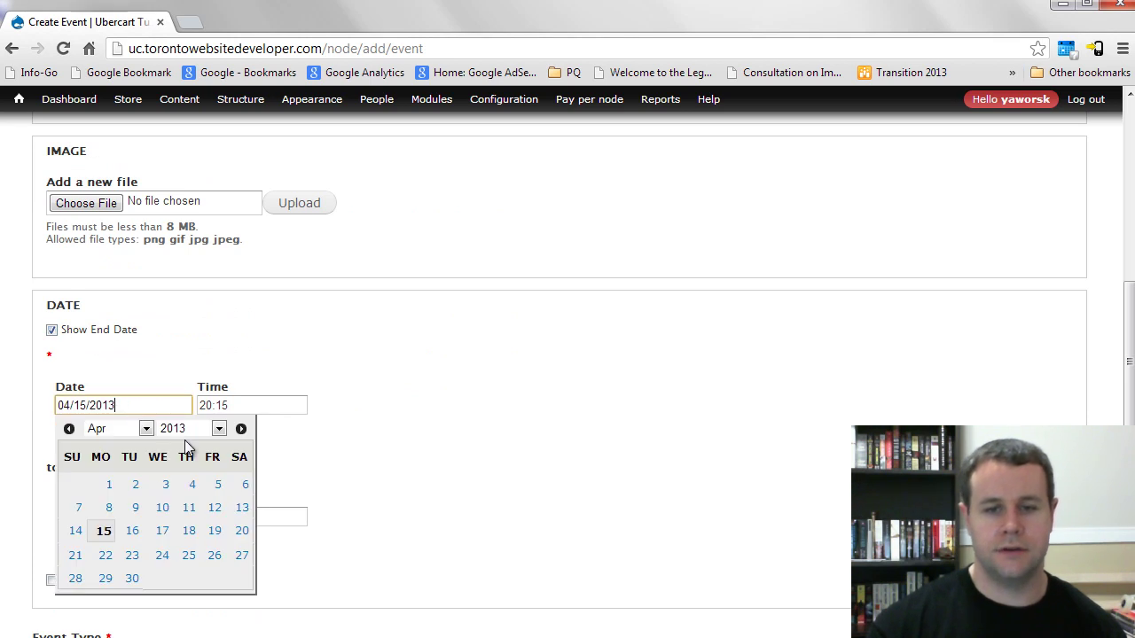
{"action": "left_click", "coordinate": [241, 428]}
{"action": "left_click", "coordinate": [165, 484]}
{"action": "left_click", "coordinate": [230, 406]}
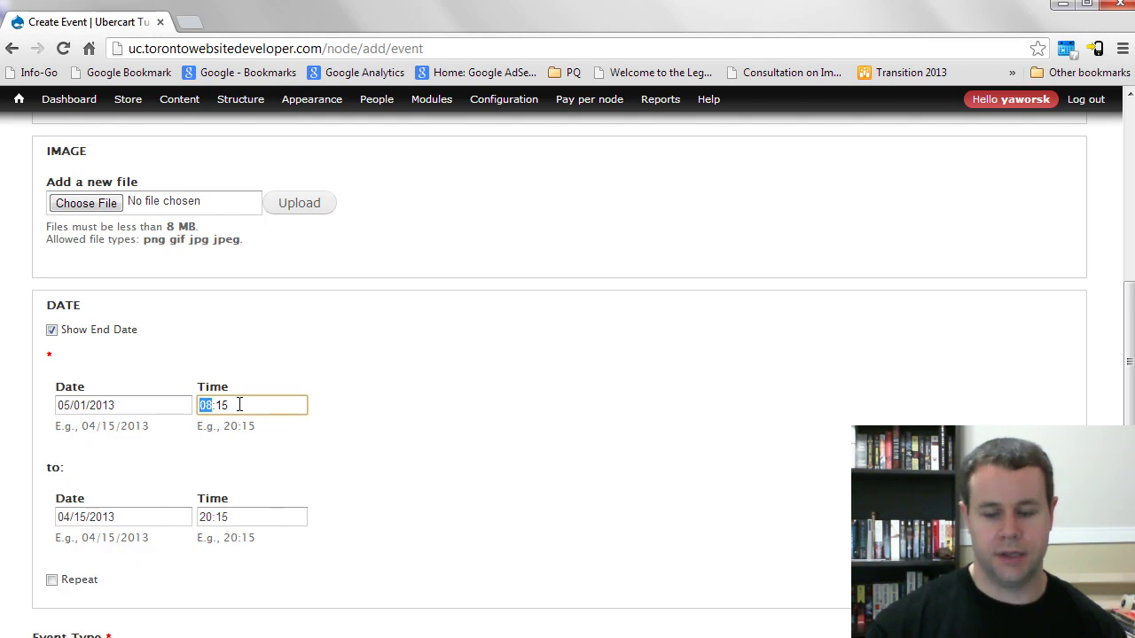
{"action": "key", "text": "Right"}
{"action": "type", "text": "00"}
Set the event's end date to 05/02/2013 and its end time to 17:00
{"action": "left_click", "coordinate": [118, 517]}
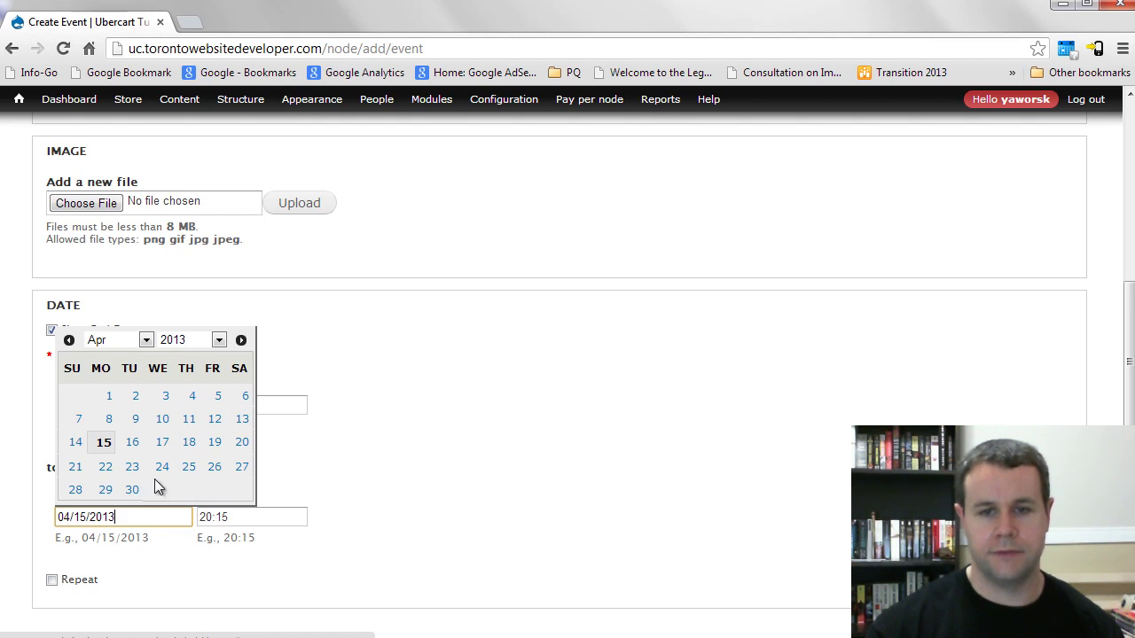
{"action": "left_click", "coordinate": [242, 339]}
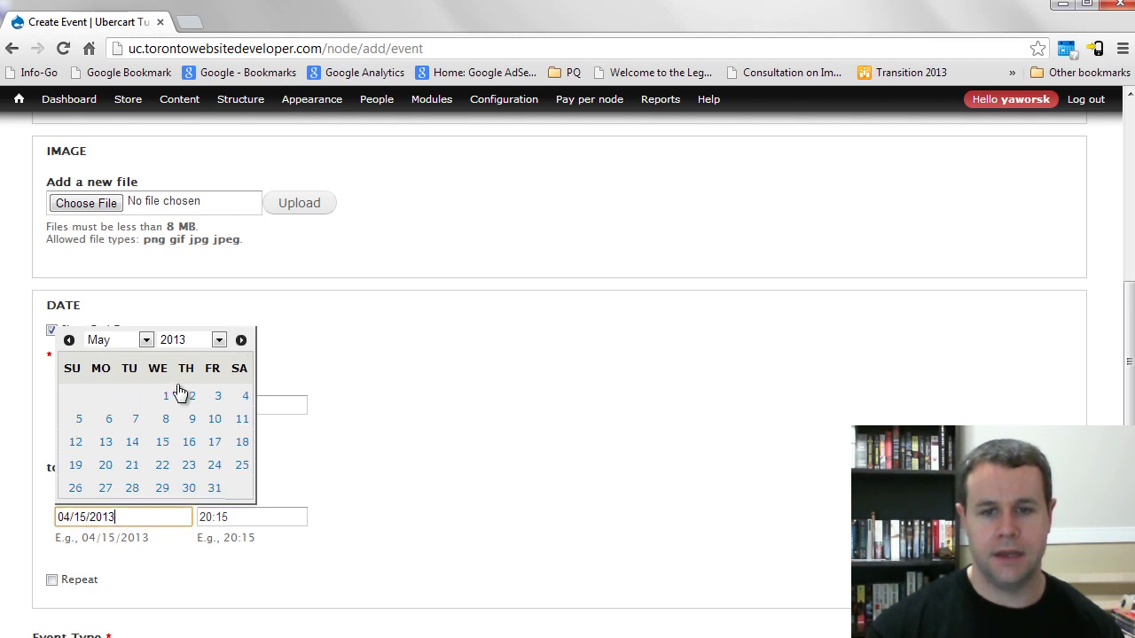
{"action": "left_click", "coordinate": [193, 398]}
{"action": "left_click", "coordinate": [233, 518]}
{"action": "triple_click", "coordinate": [207, 518]}
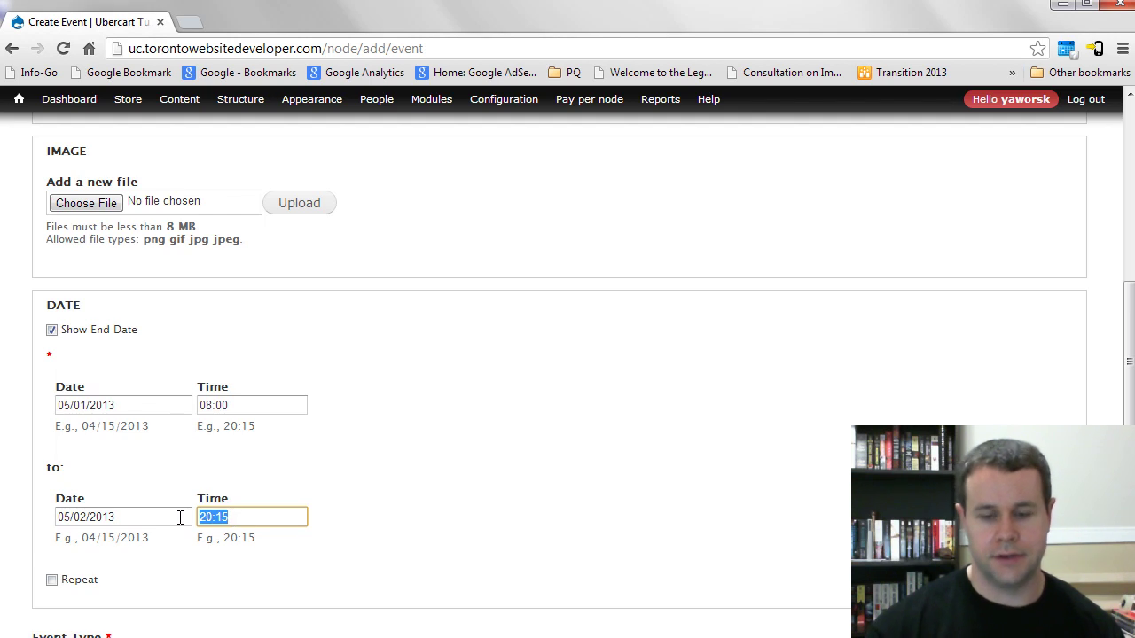
{"action": "type", "text": "17"}
{"action": "left_click", "coordinate": [269, 522]}
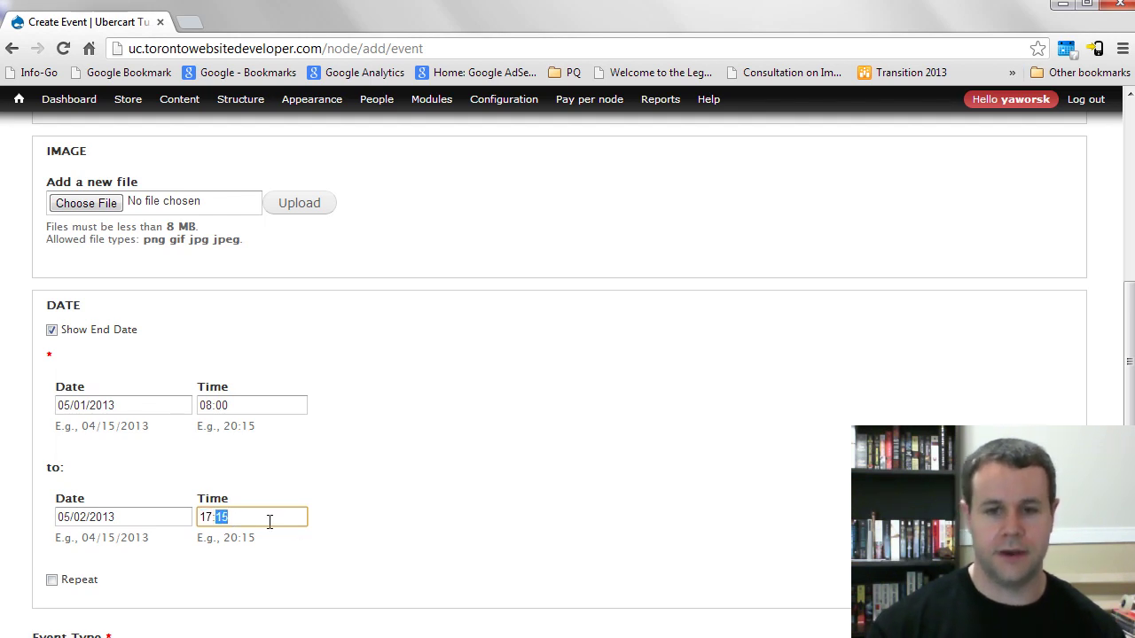
{"action": "left_click", "coordinate": [163, 557]}
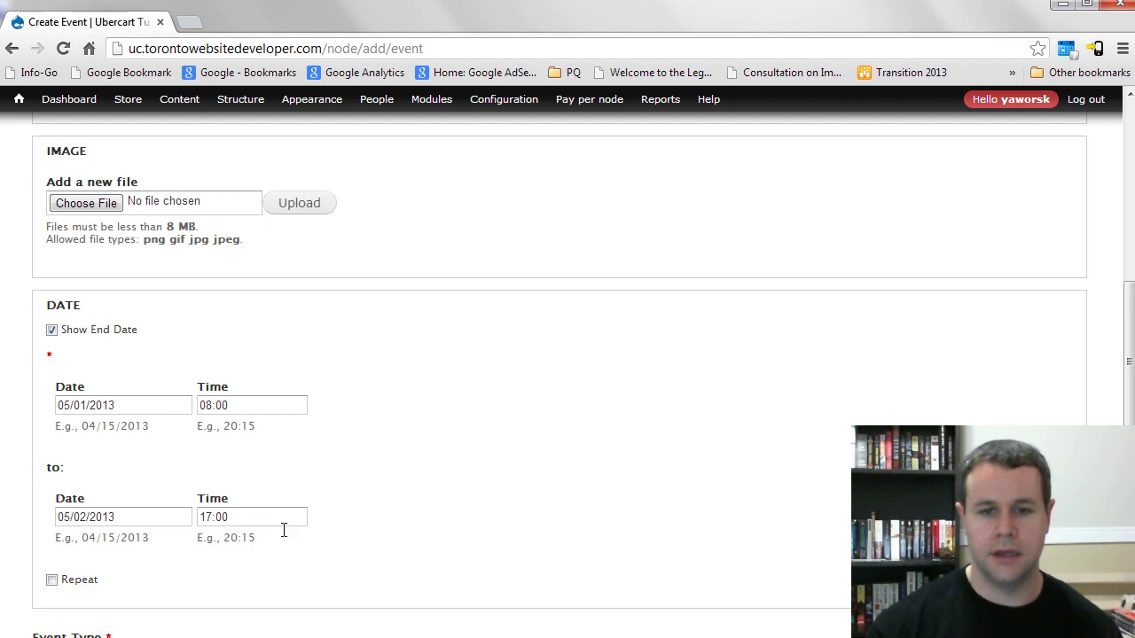
Choose Training as the event type and set the SKU to event_training_ubercart
{"action": "scroll", "coordinate": [244, 485], "scroll_direction": "down", "scroll_amount": 3}
{"action": "left_click", "coordinate": [100, 395]}
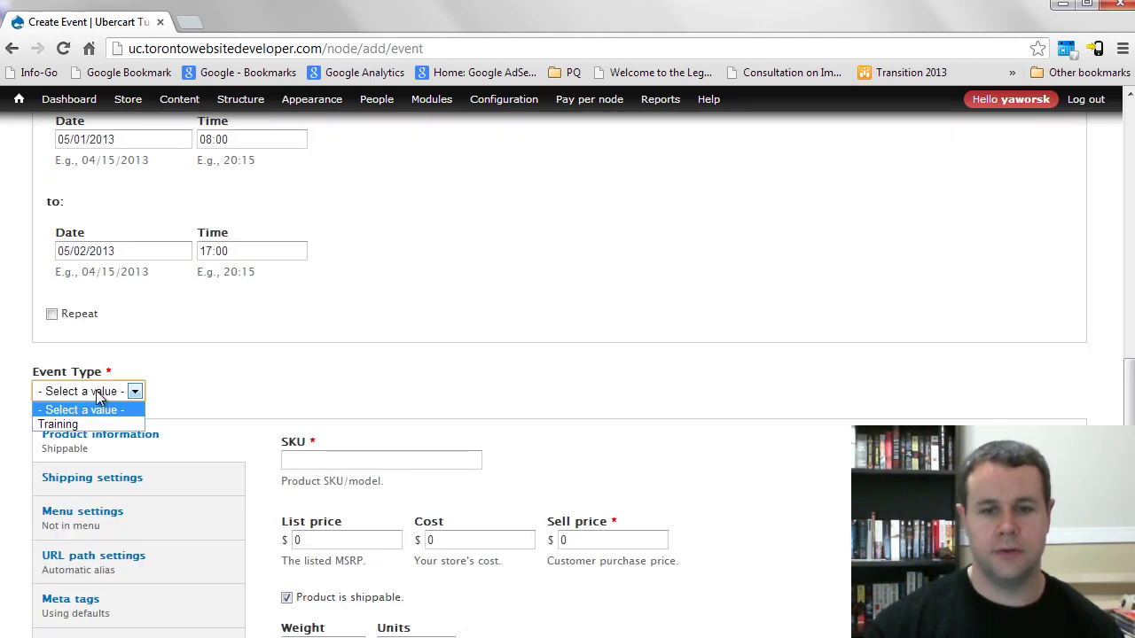
{"action": "left_click", "coordinate": [98, 425]}
{"action": "left_click", "coordinate": [324, 458]}
{"action": "type", "text": "eve"}
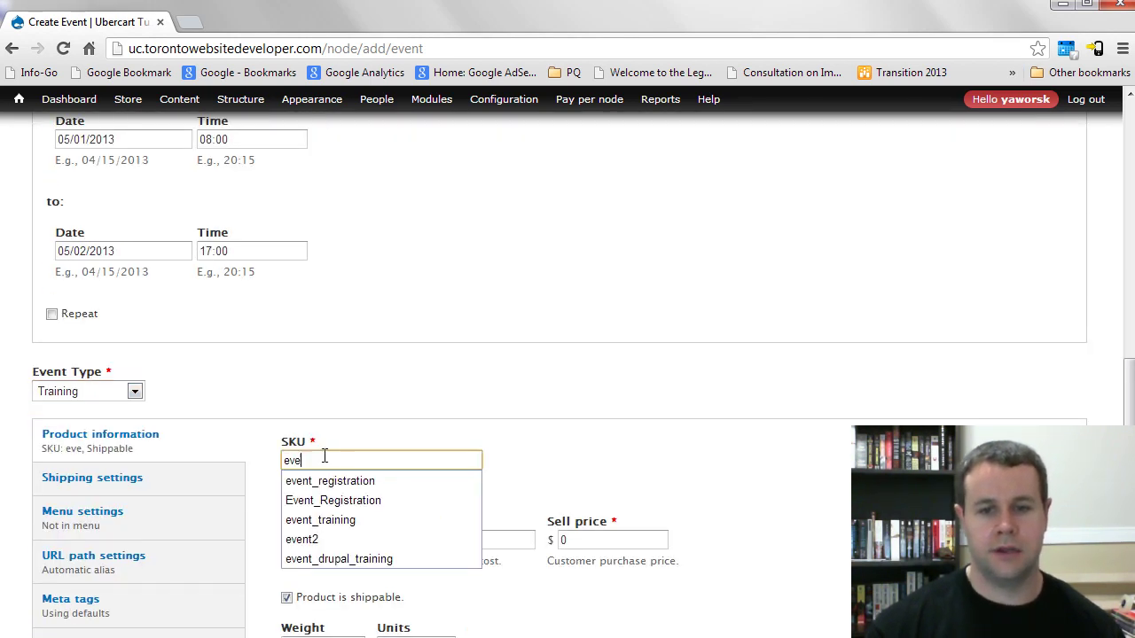
{"action": "type", "text": "nt_trianing"}
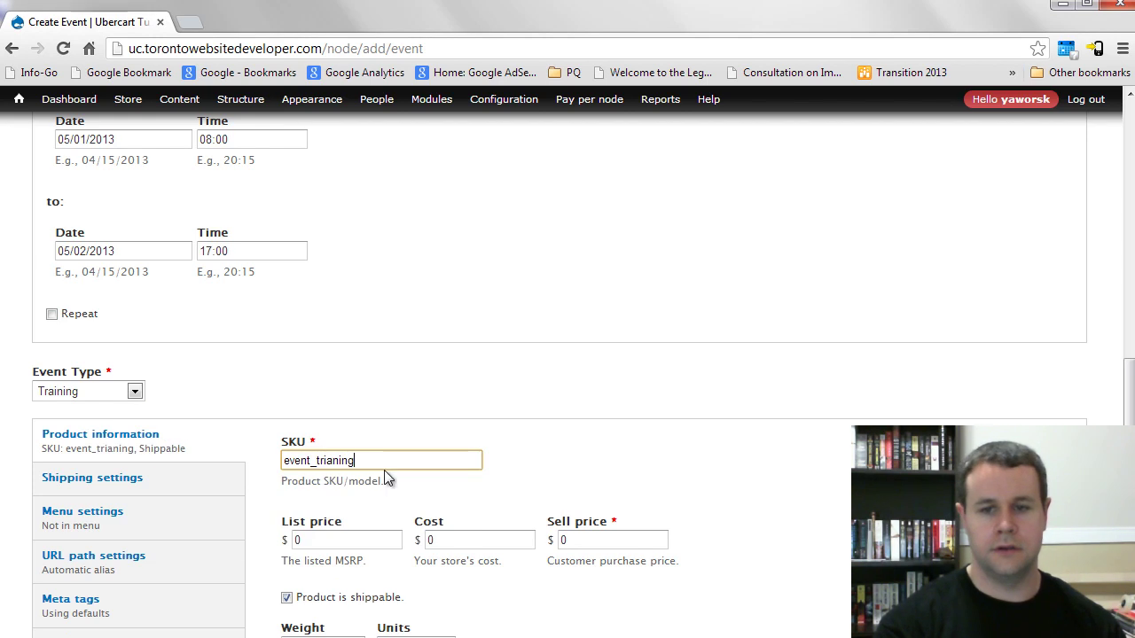
{"action": "double_click", "coordinate": [340, 461]}
{"action": "type", "text": "event_training_ubercart"}
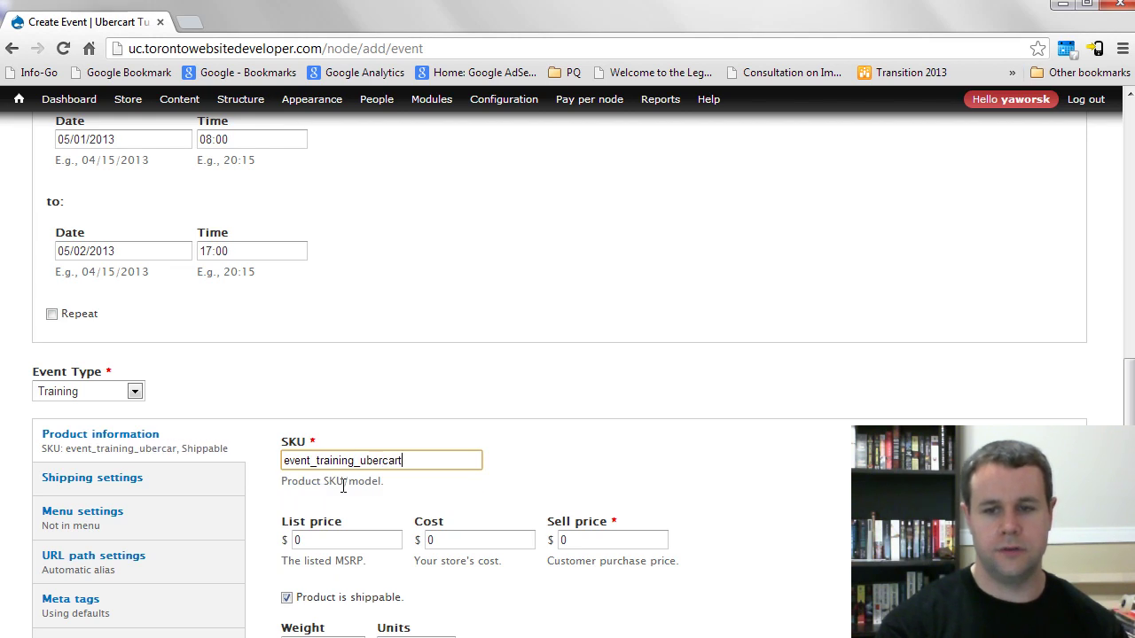
Set the sell price to 99.99 and the product's length, width and height to 1 inch each
{"action": "left_click", "coordinate": [603, 540]}
{"action": "type", "text": "99.99"}
{"action": "key", "text": "Tab"}
{"action": "key", "text": "Tab"}
{"action": "key", "text": "Tab"}
{"action": "key", "text": "Tab"}
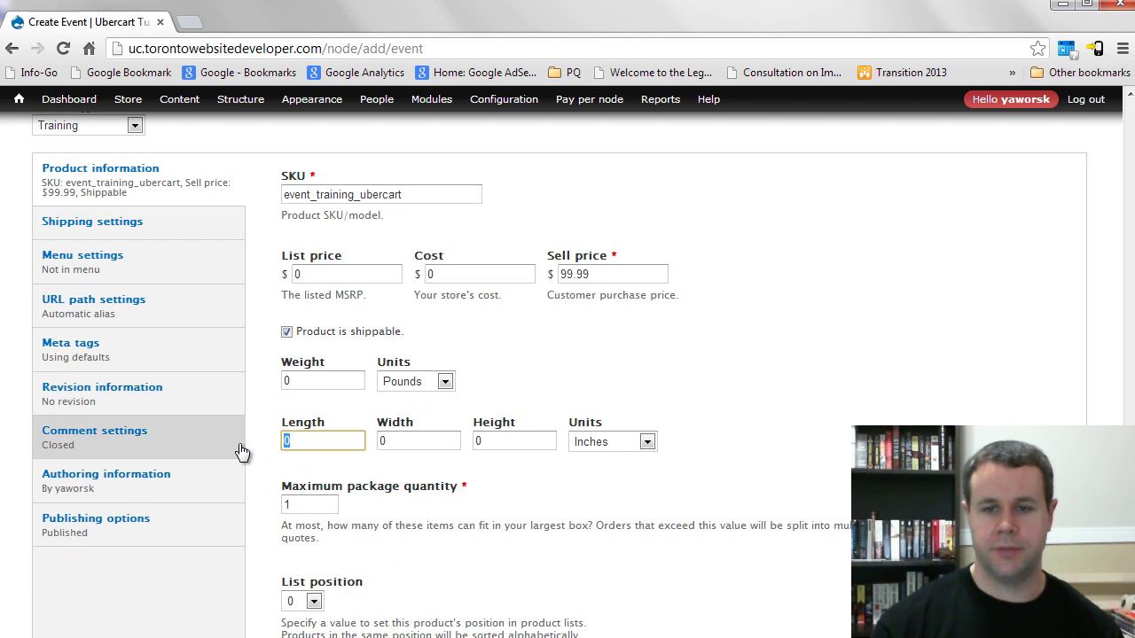
{"action": "type", "text": "1"}
{"action": "key", "text": "Tab"}
{"action": "type", "text": "1"}
{"action": "key", "text": "Tab"}
{"action": "type", "text": "1"}
{"action": "key", "text": "Tab"}
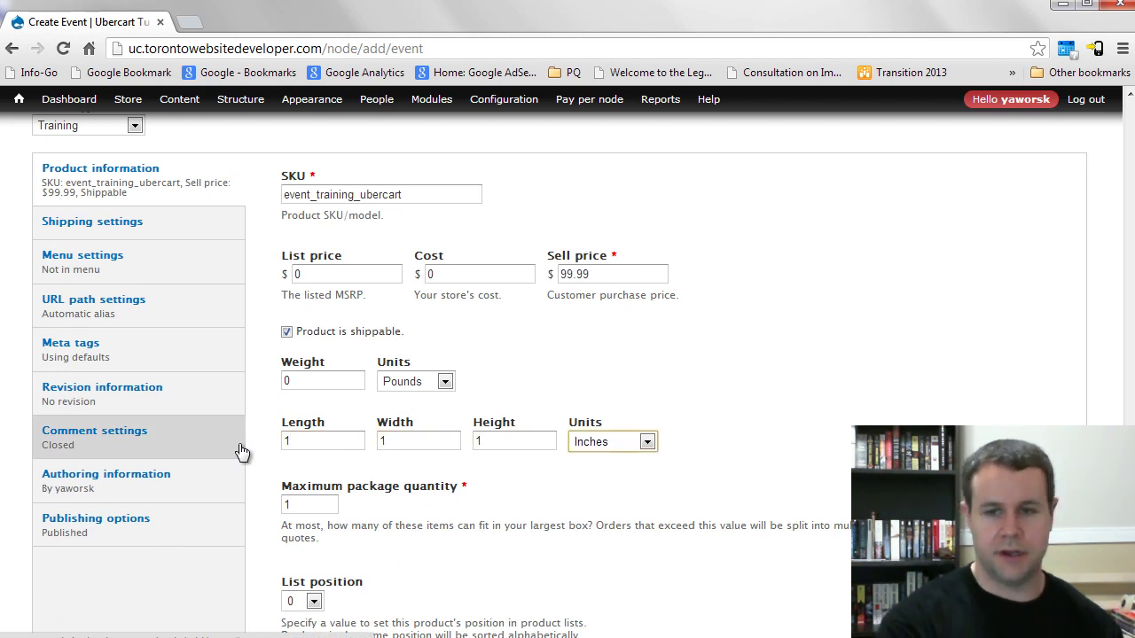
{"action": "left_click", "coordinate": [571, 513]}
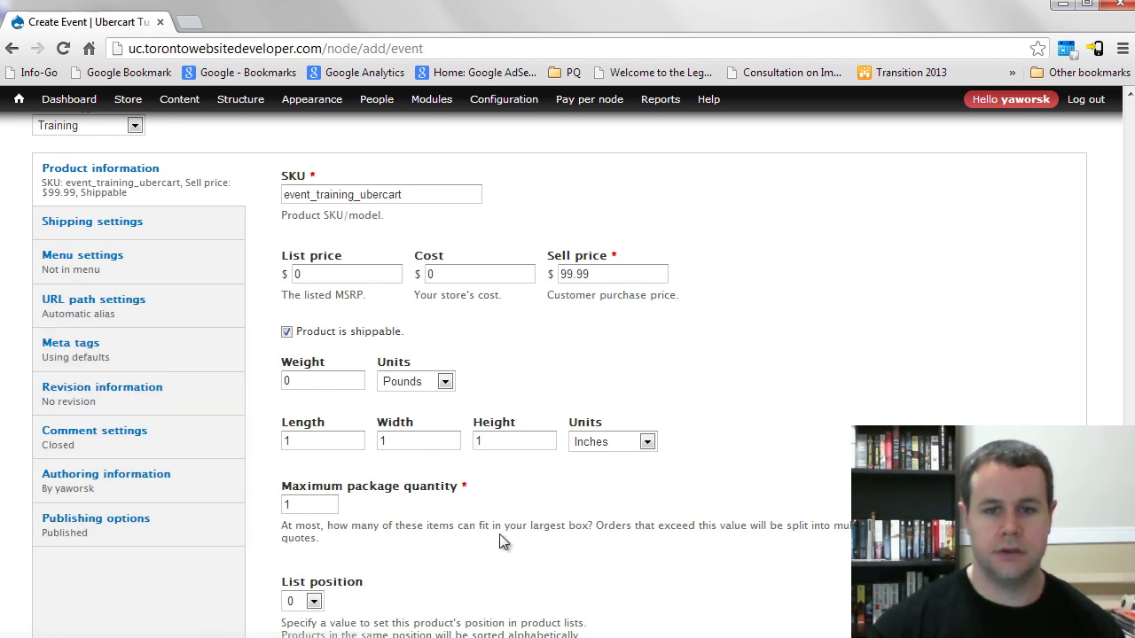
Promote the event to the front page in its publishing options, and save it while continuing to edit
{"action": "scroll", "coordinate": [500, 542], "scroll_direction": "down", "scroll_amount": 3}
{"action": "left_click", "coordinate": [151, 410]}
{"action": "left_click", "coordinate": [311, 218]}
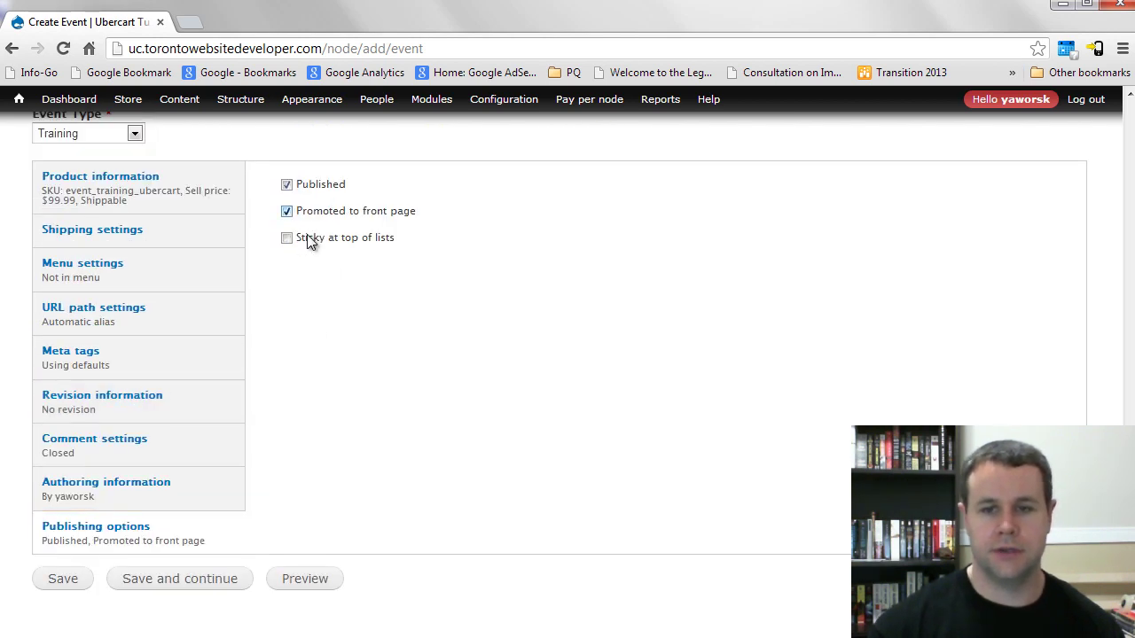
{"action": "left_click", "coordinate": [180, 588]}
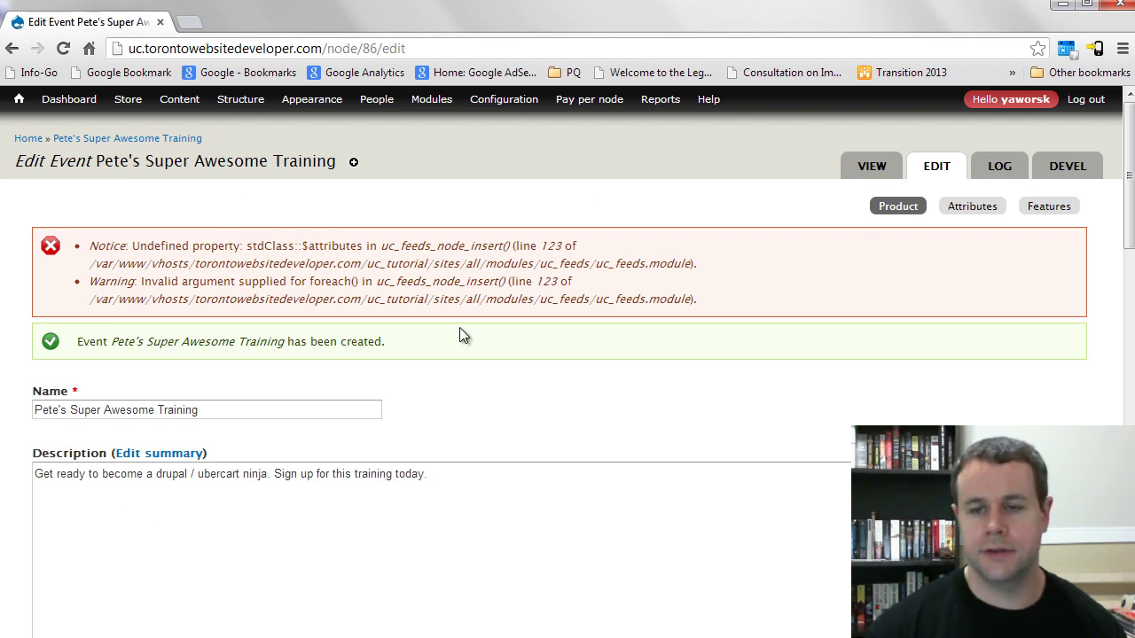
Review the Event Registration option among the Pay per node allowed content types in a separate browser tab, and close that tab
{"action": "mouse_move", "coordinate": [585, 100]}
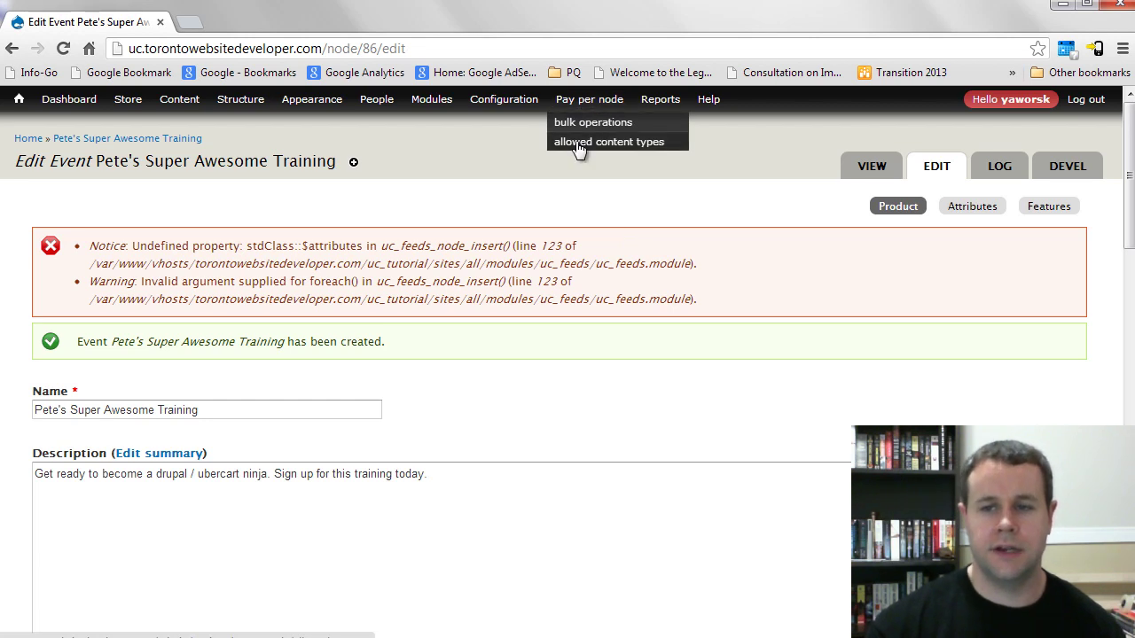
{"action": "right_click", "coordinate": [587, 144]}
{"action": "left_click", "coordinate": [603, 157]}
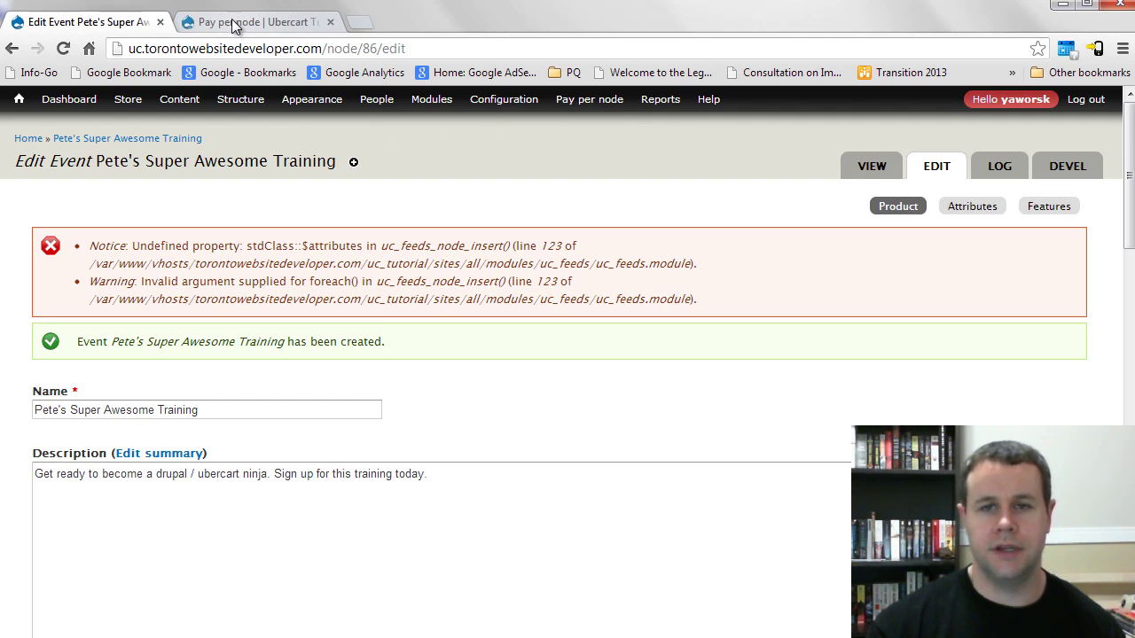
{"action": "left_click", "coordinate": [229, 24]}
{"action": "left_click", "coordinate": [51, 355]}
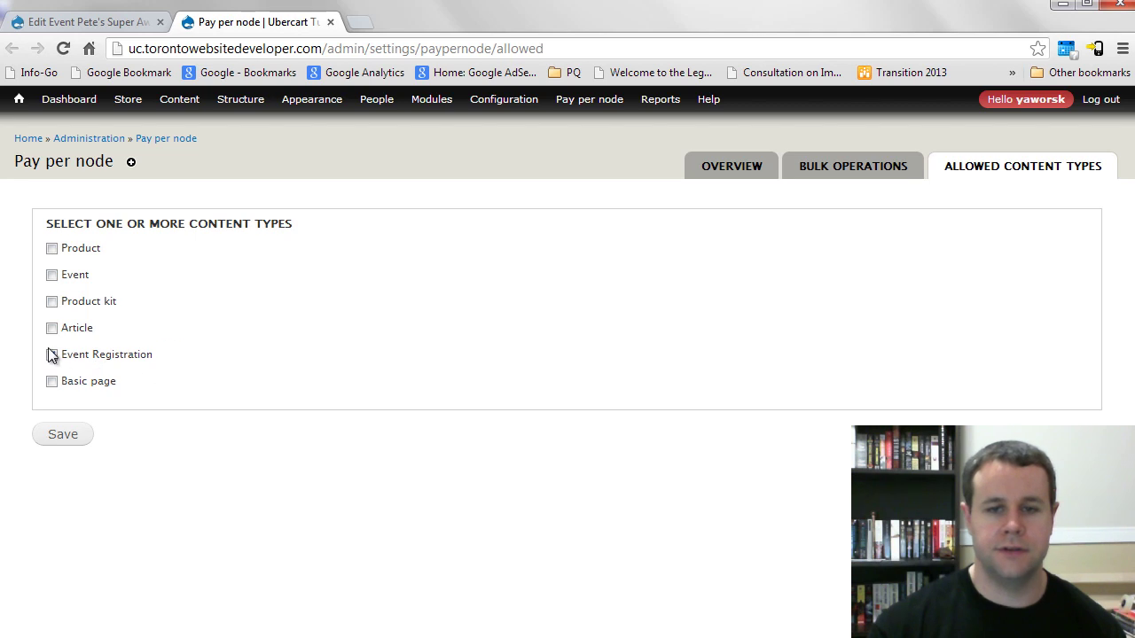
{"action": "left_click", "coordinate": [330, 21]}
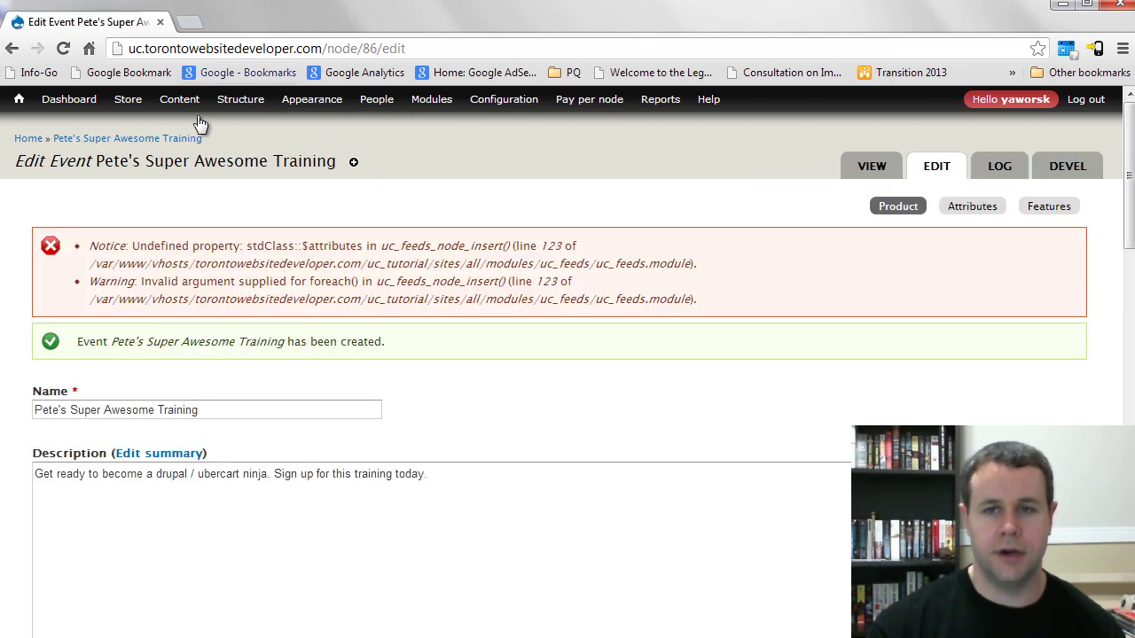
Add a Pay-per-node feature to the training event with Event Registration as the node type, and save the feature
{"action": "left_click", "coordinate": [1064, 207]}
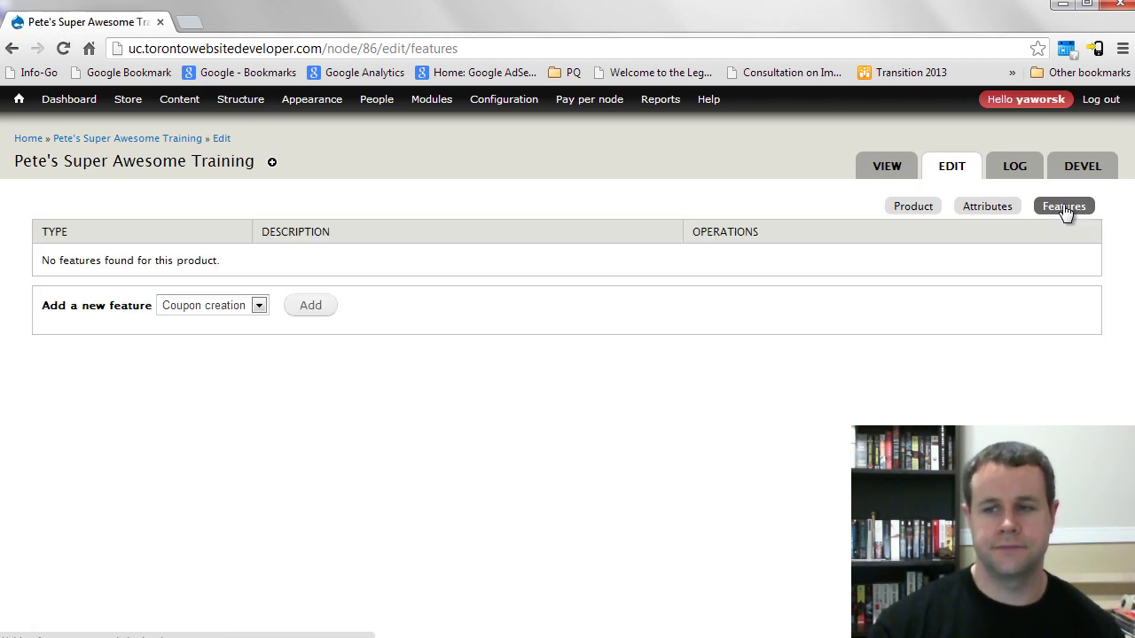
{"action": "left_click", "coordinate": [222, 310]}
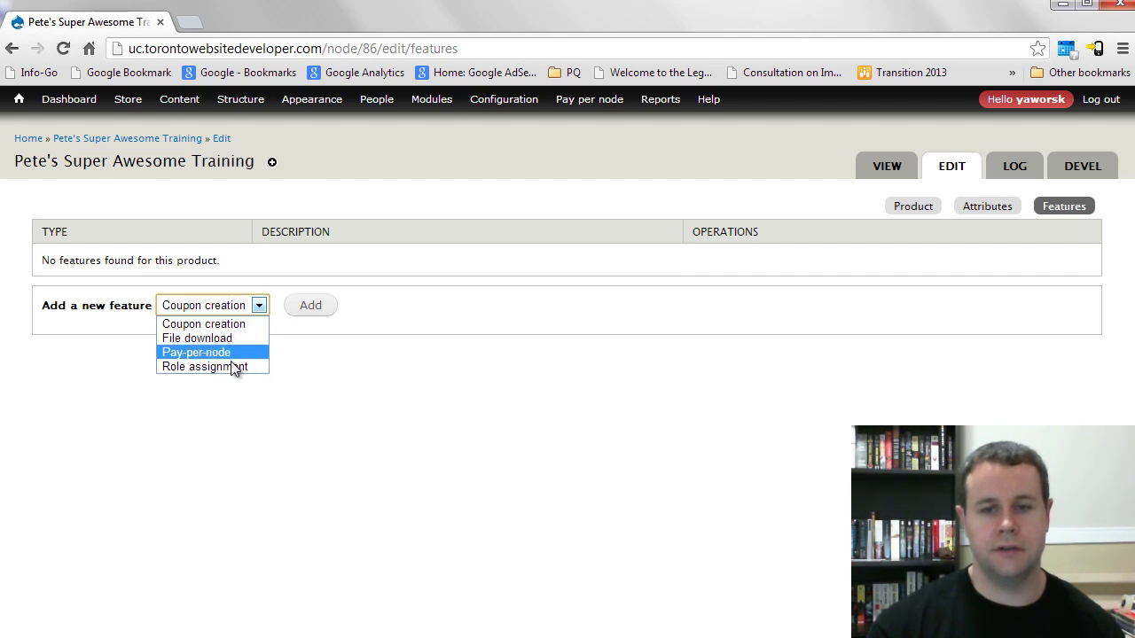
{"action": "left_click", "coordinate": [221, 354]}
{"action": "left_click", "coordinate": [316, 321]}
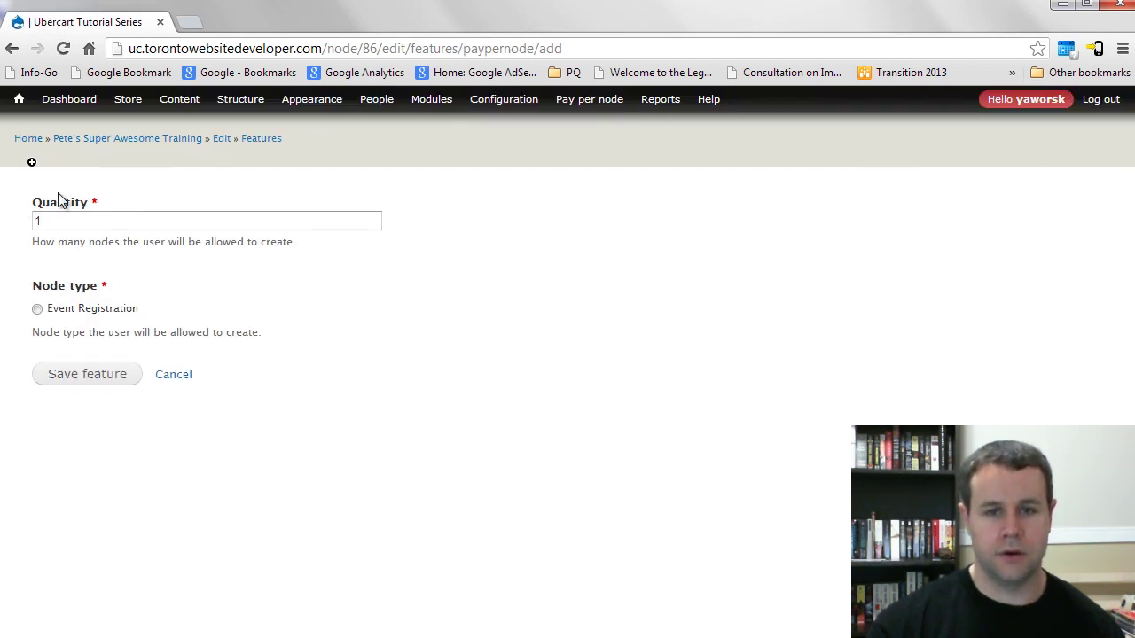
{"action": "left_click", "coordinate": [37, 308]}
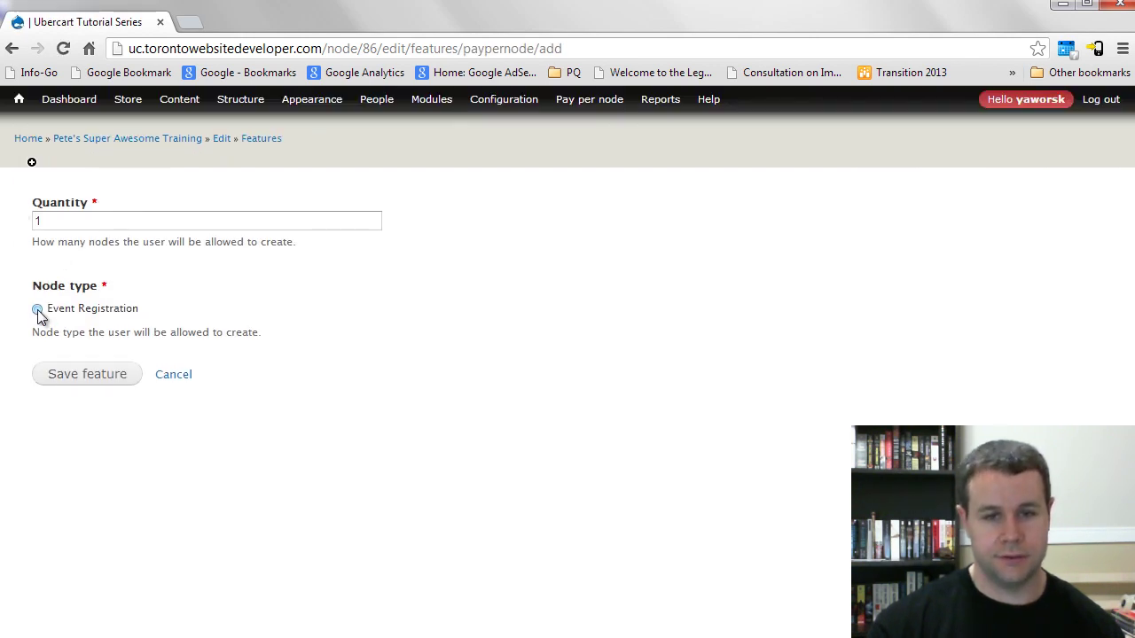
{"action": "left_click", "coordinate": [82, 378]}
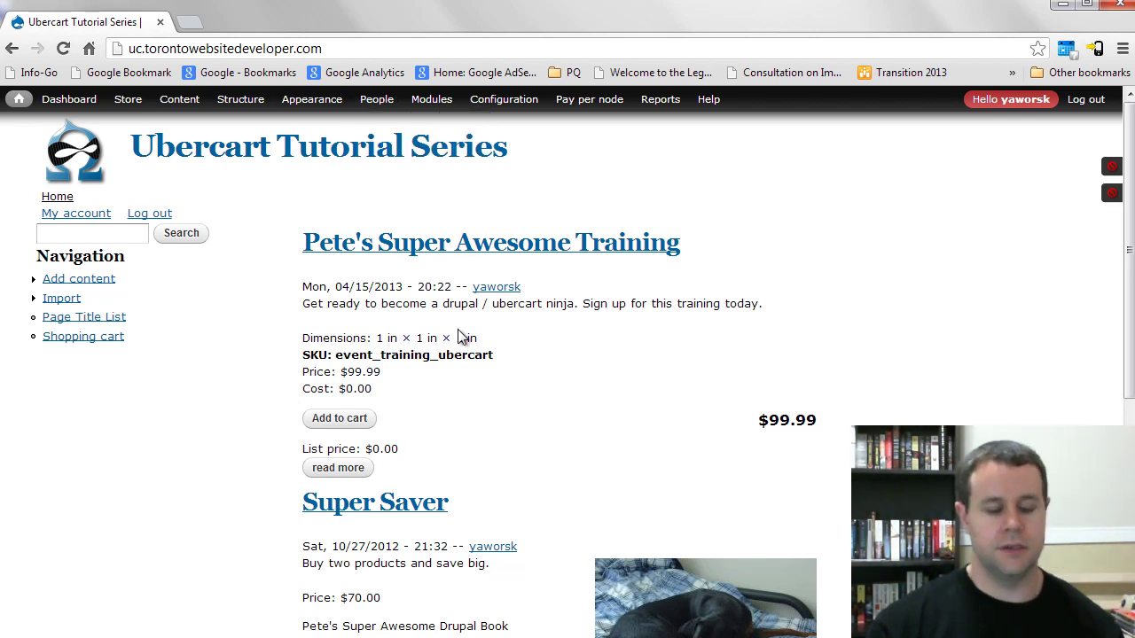
Open the store site in an incognito window and order one Super Awesome Training through the PayPal checkout
{"action": "key", "text": "ctrl+shift+n"}
{"action": "type", "text": "uc"}
{"action": "key", "text": "Return"}
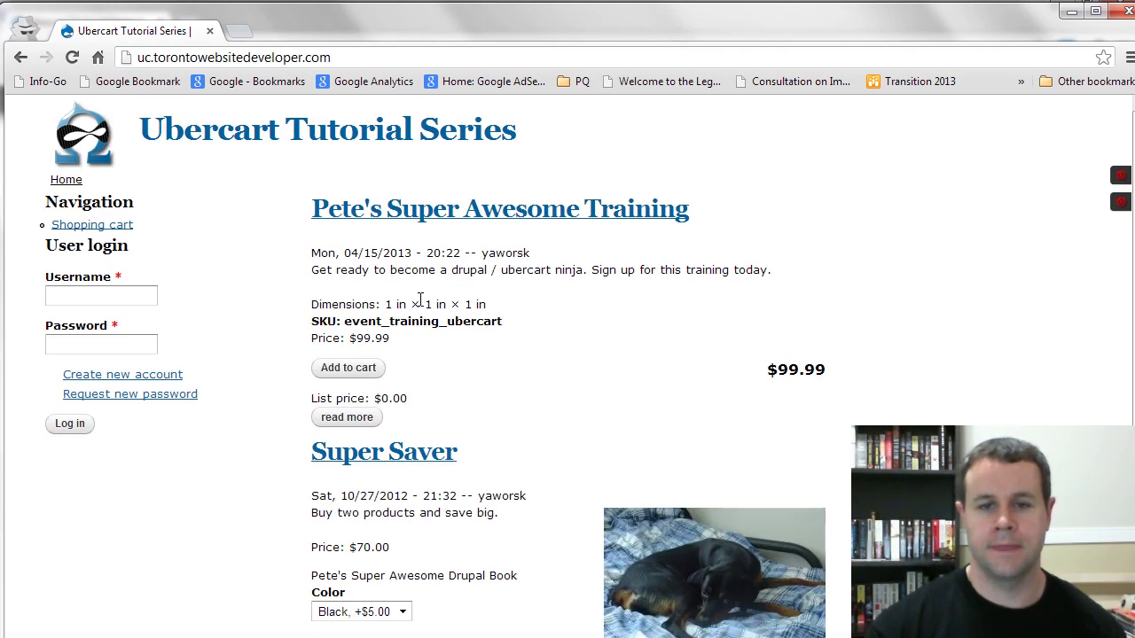
{"action": "left_click", "coordinate": [349, 368]}
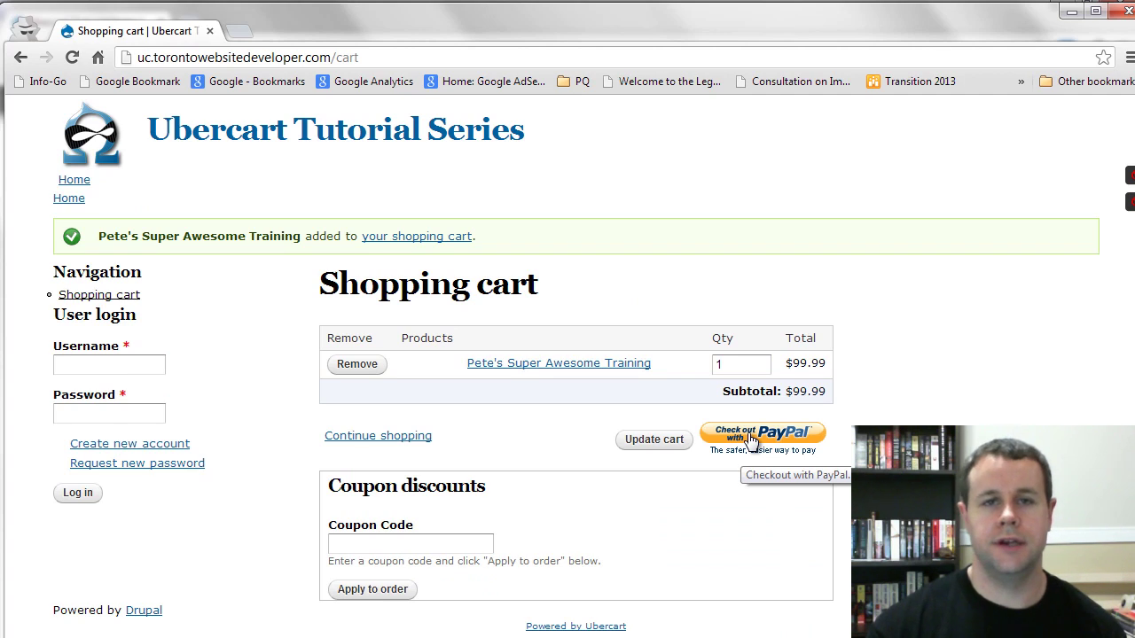
{"action": "left_click", "coordinate": [750, 437]}
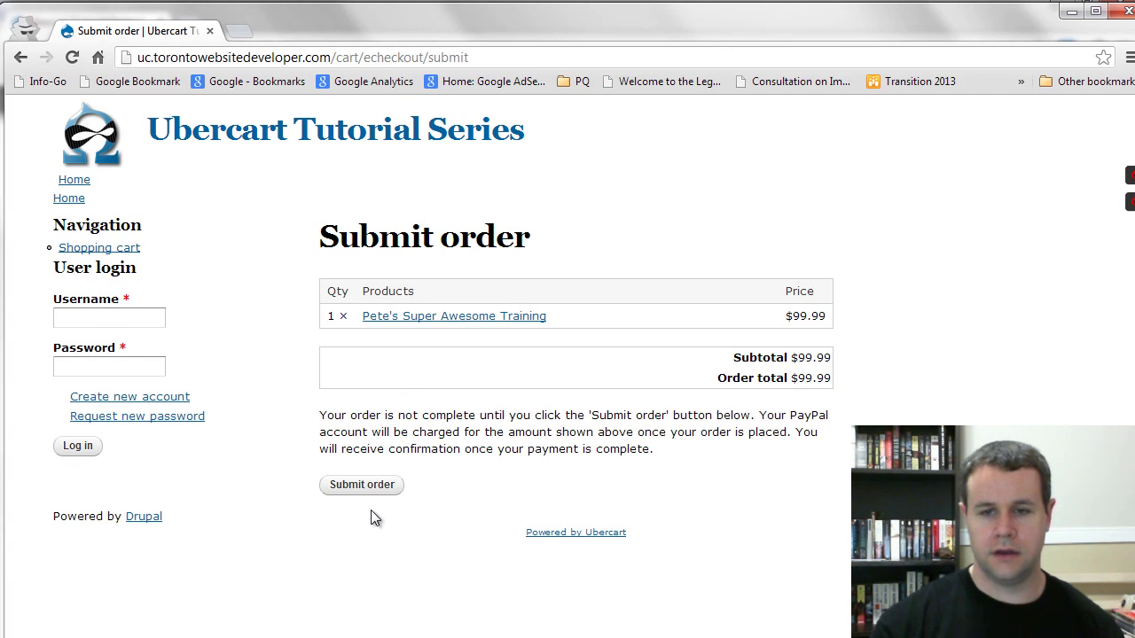
{"action": "left_click", "coordinate": [362, 485]}
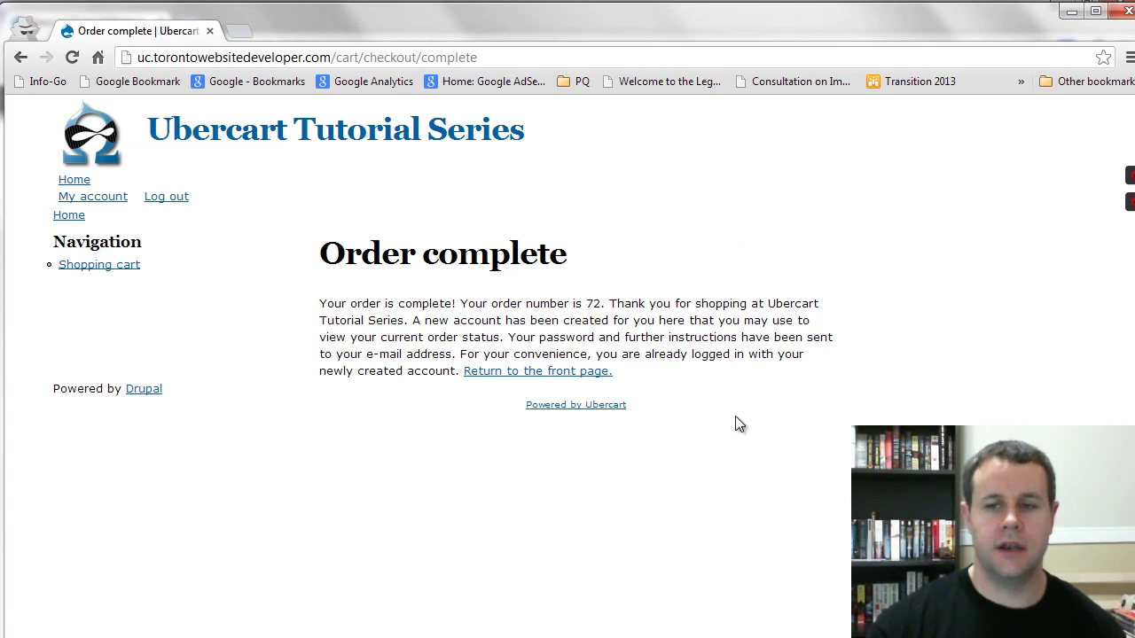
Switch back to the administrator's browser window and open the newly placed training order from the store's orders
{"action": "key", "text": "alt+Tab"}
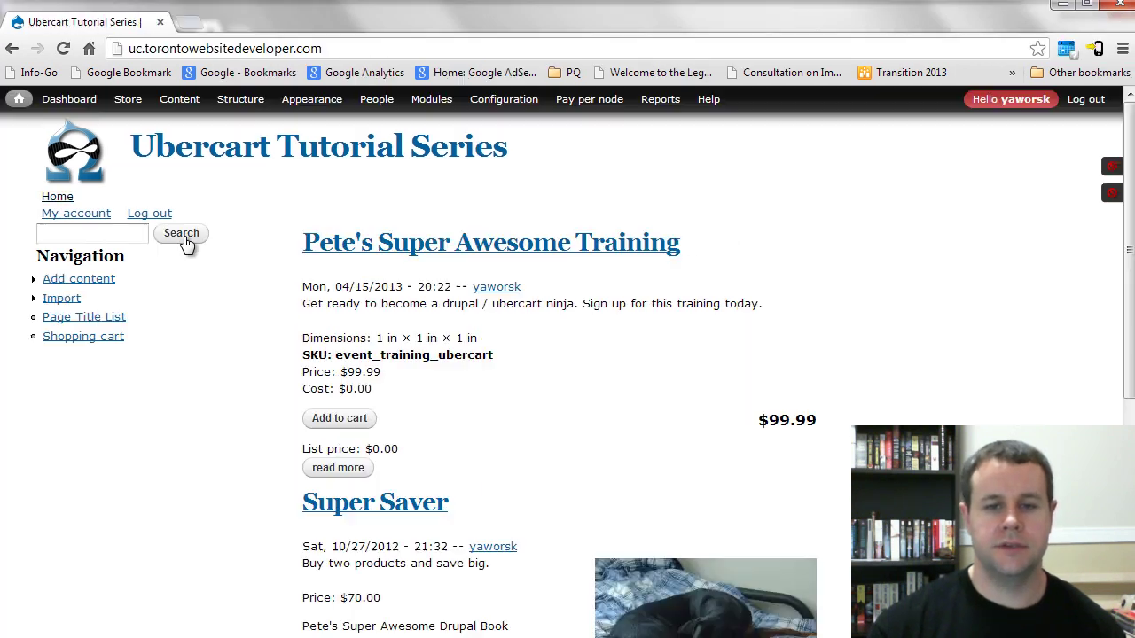
{"action": "mouse_move", "coordinate": [127, 99]}
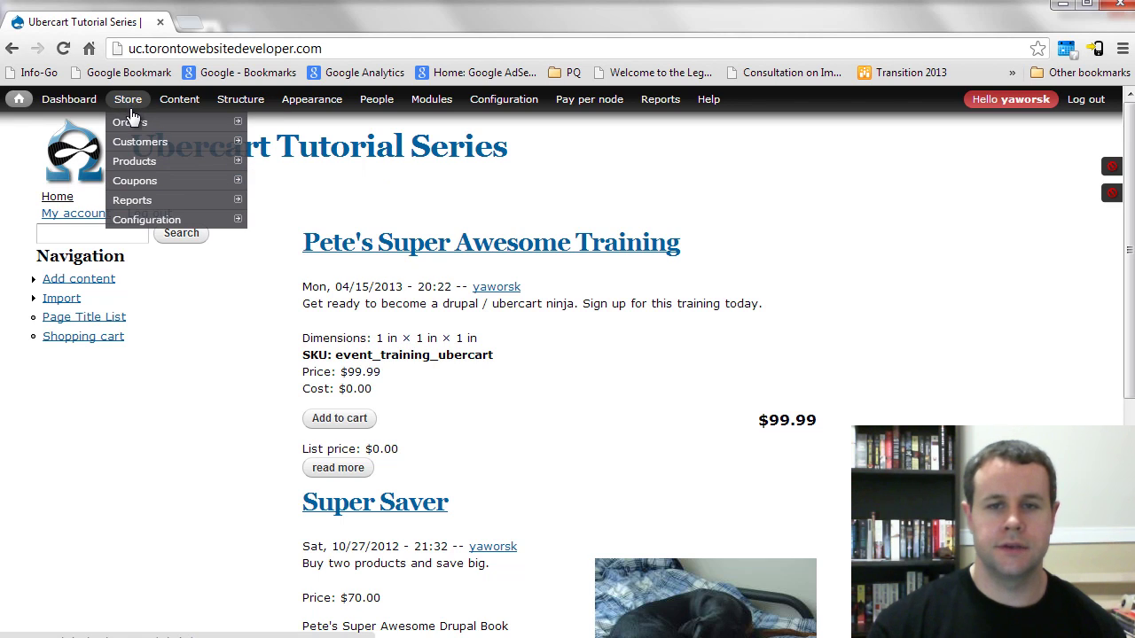
{"action": "left_click", "coordinate": [130, 124]}
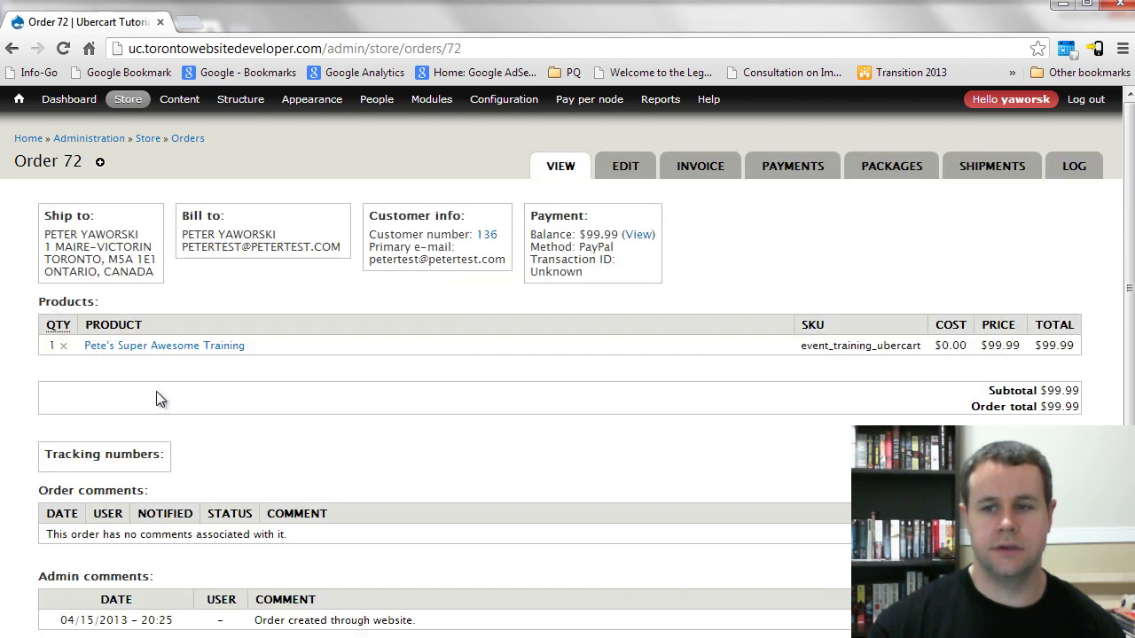
Update the training order's status to Completed, and refresh the customer's order page in the incognito window
{"action": "scroll", "coordinate": [215, 476], "scroll_direction": "down", "scroll_amount": 5}
{"action": "left_click", "coordinate": [210, 550]}
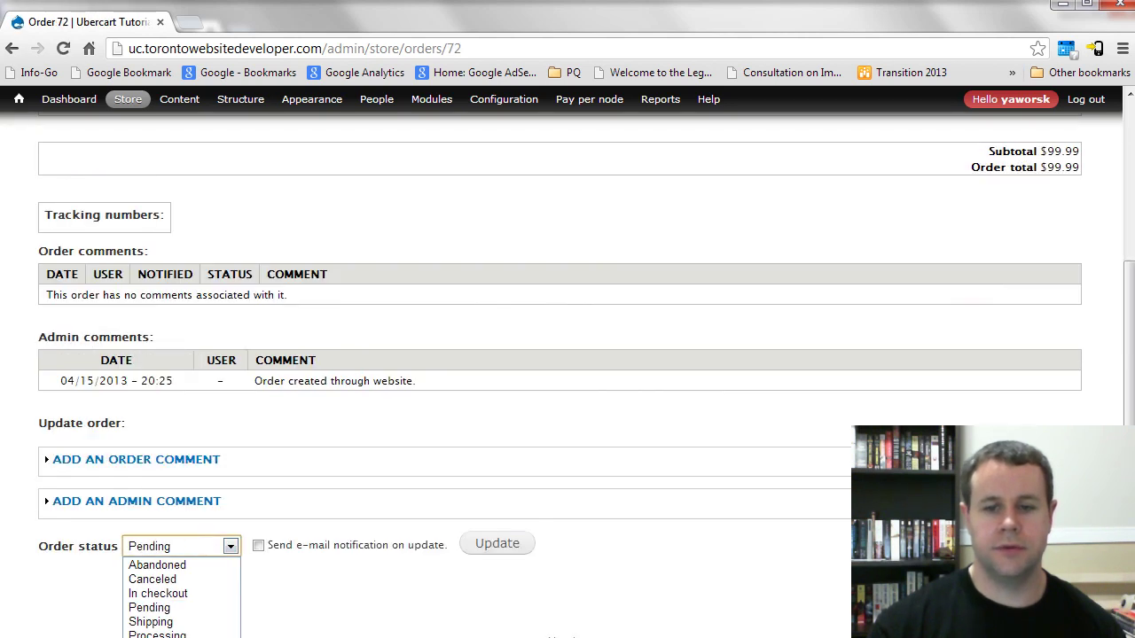
{"action": "left_click", "coordinate": [155, 636]}
{"action": "left_click", "coordinate": [490, 551]}
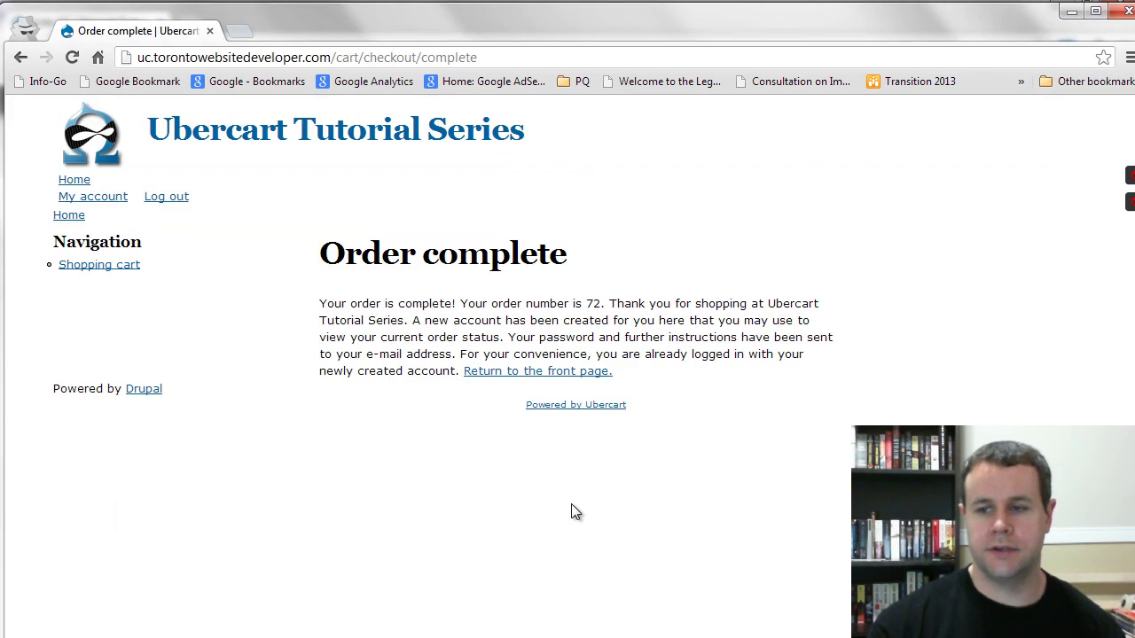
{"action": "key", "text": "F5"}
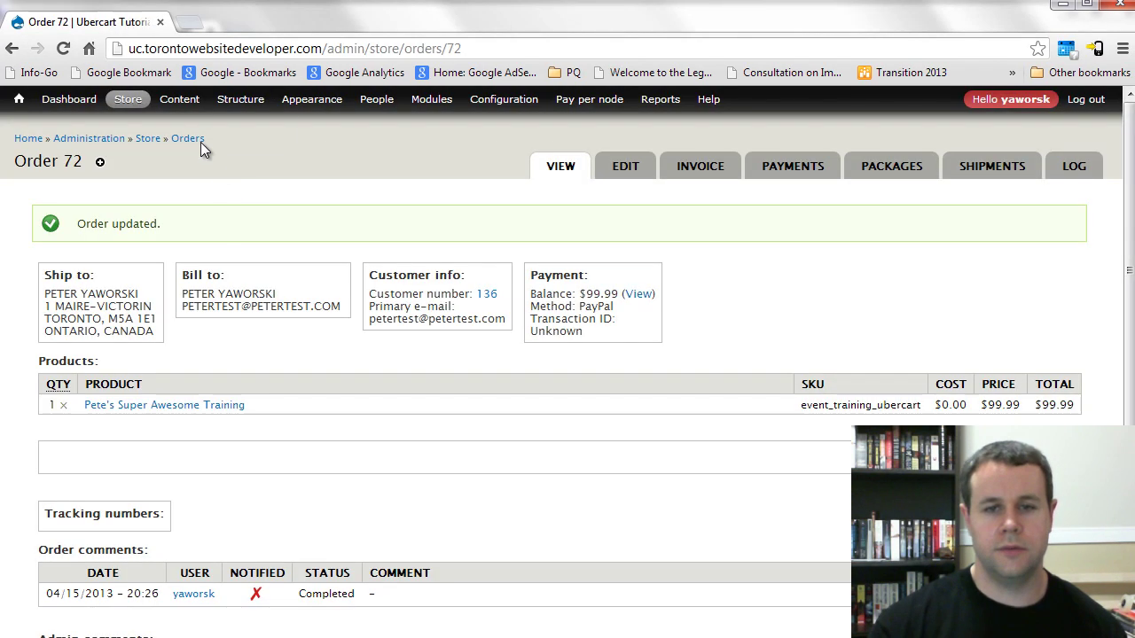
In the Navigation menu, move Event Registration to the top level above Add content, disable Add content, and save the configuration
{"action": "mouse_move", "coordinate": [245, 99]}
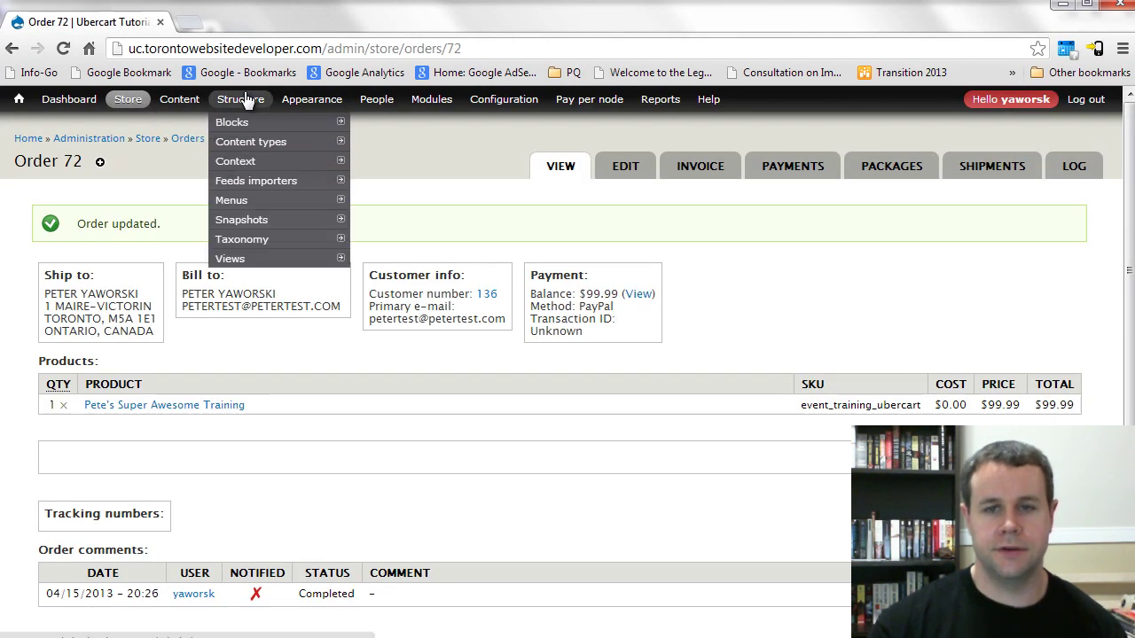
{"action": "mouse_move", "coordinate": [245, 206]}
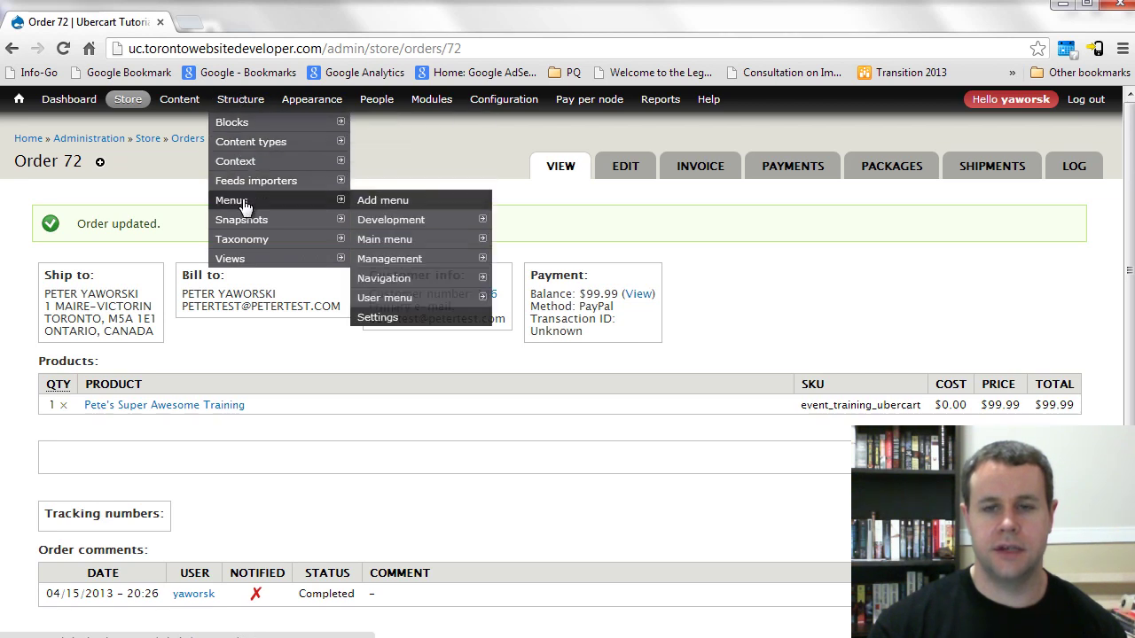
{"action": "mouse_move", "coordinate": [395, 285]}
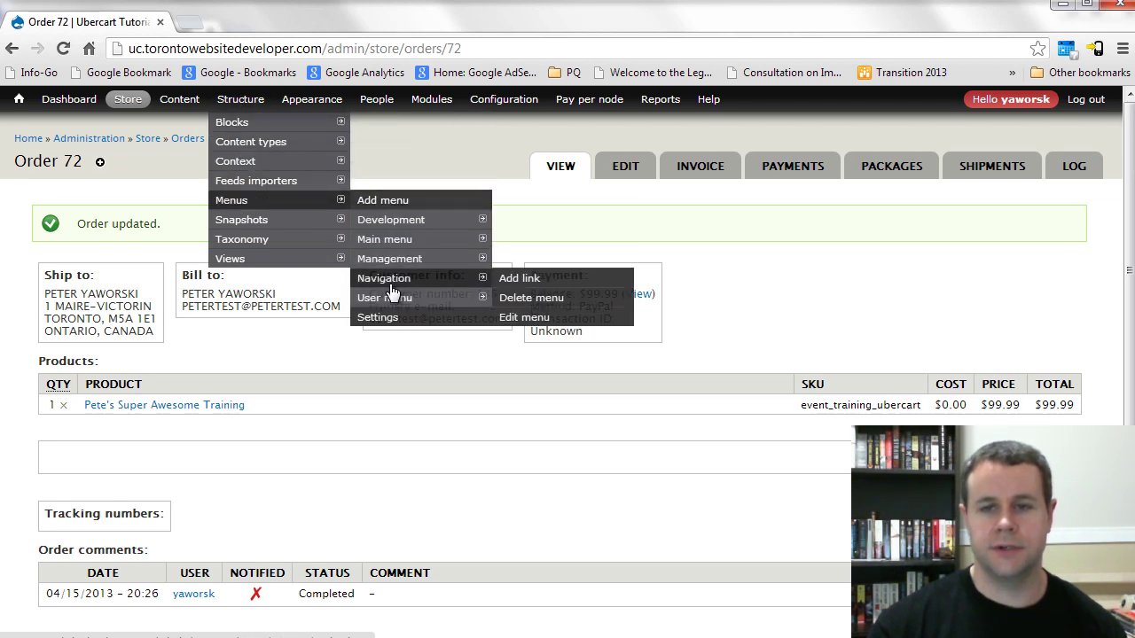
{"action": "left_click", "coordinate": [399, 286]}
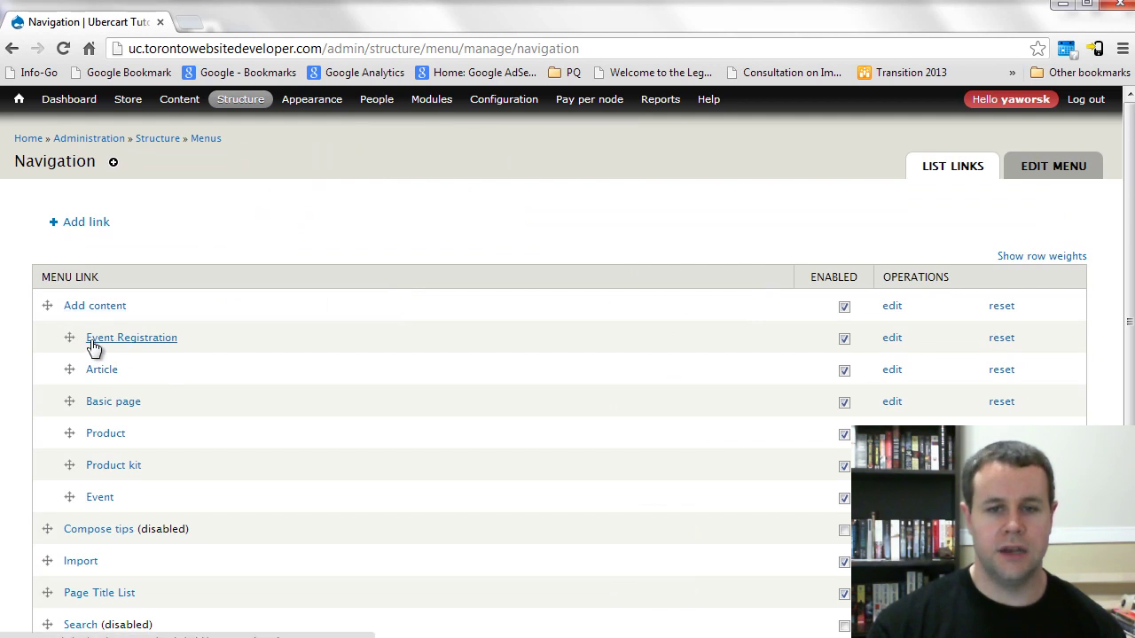
{"action": "left_click_drag", "start_coordinate": [73, 335], "coordinate": [41, 306]}
{"action": "scroll", "coordinate": [335, 434], "scroll_direction": "down", "scroll_amount": 2}
{"action": "left_click", "coordinate": [844, 388]}
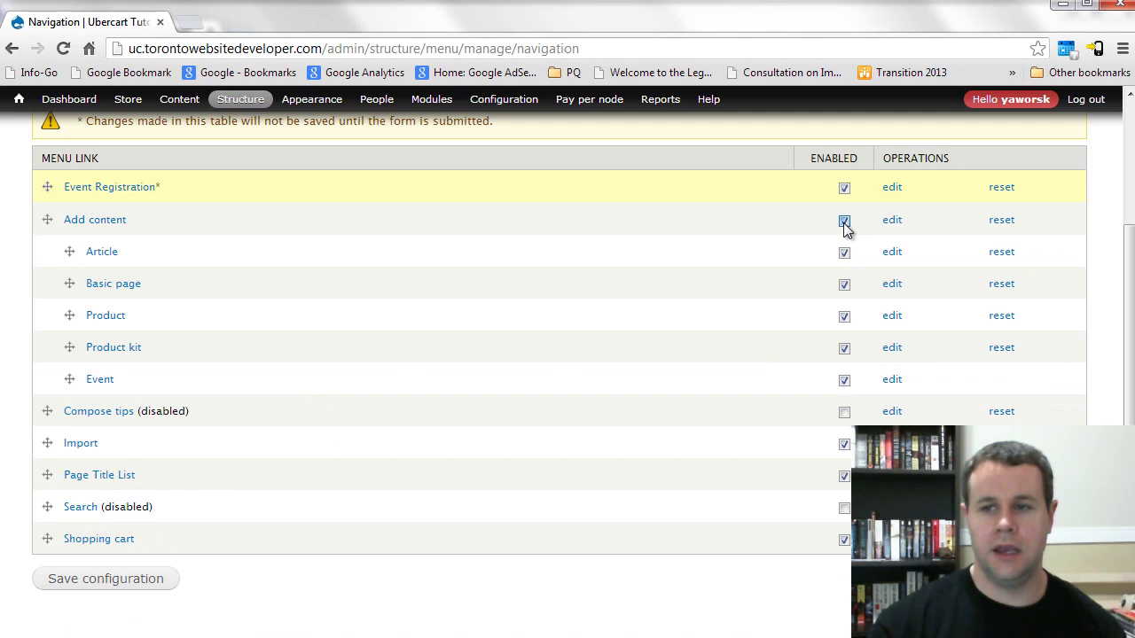
{"action": "left_click", "coordinate": [156, 581]}
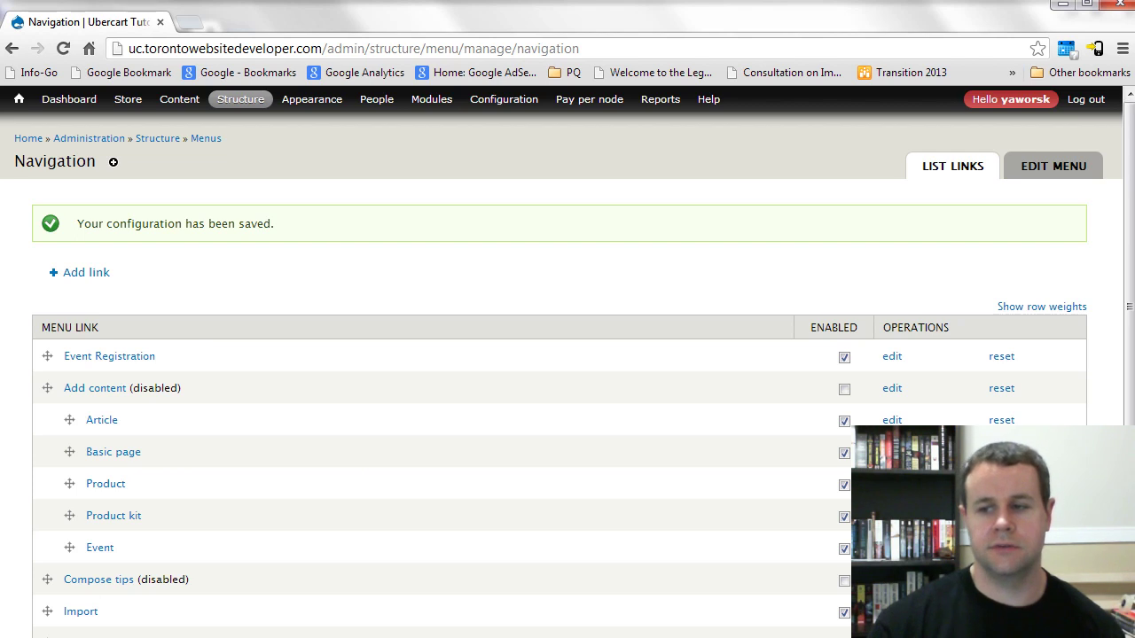
Edit the Event Registration menu link and set its title to "Register for Your Event"
{"action": "left_click", "coordinate": [891, 357]}
{"action": "triple_click", "coordinate": [145, 232]}
{"action": "type", "text": "Create"}
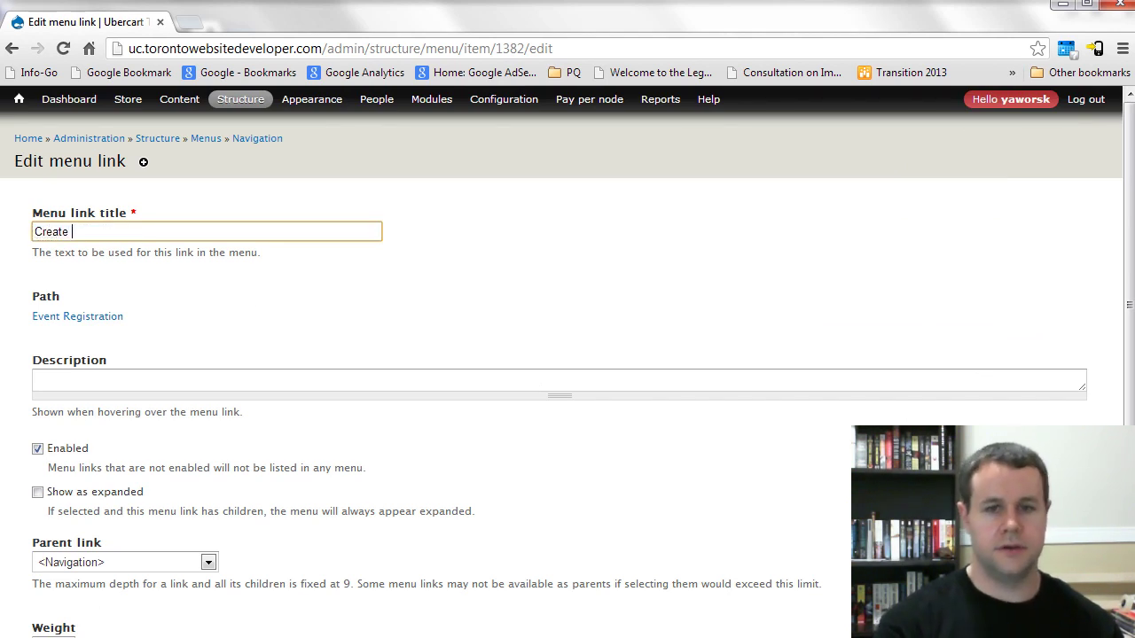
{"action": "key", "text": "BackSpace"}
{"action": "key", "text": "BackSpace"}
{"action": "key", "text": "BackSpace"}
{"action": "key", "text": "BackSpace"}
{"action": "key", "text": "BackSpace"}
{"action": "key", "text": "BackSpace"}
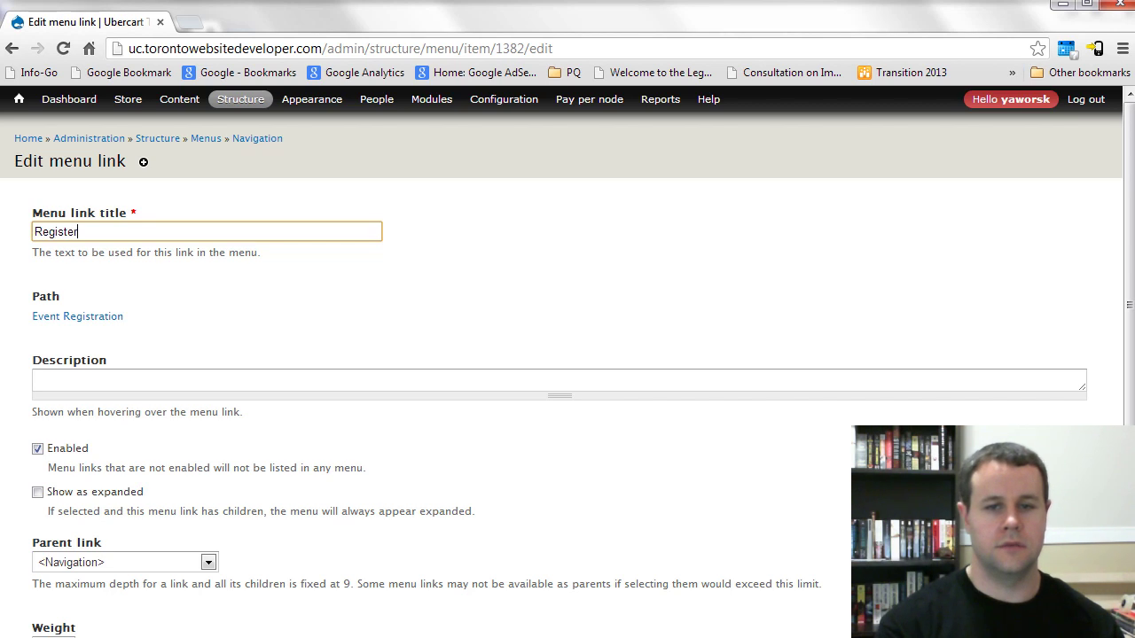
{"action": "type", "text": "Register for Your Event"}
Describe the menu link as "Register for the events you've paid to attend" and save it
{"action": "key", "text": "Tab"}
{"action": "key", "text": "Tab"}
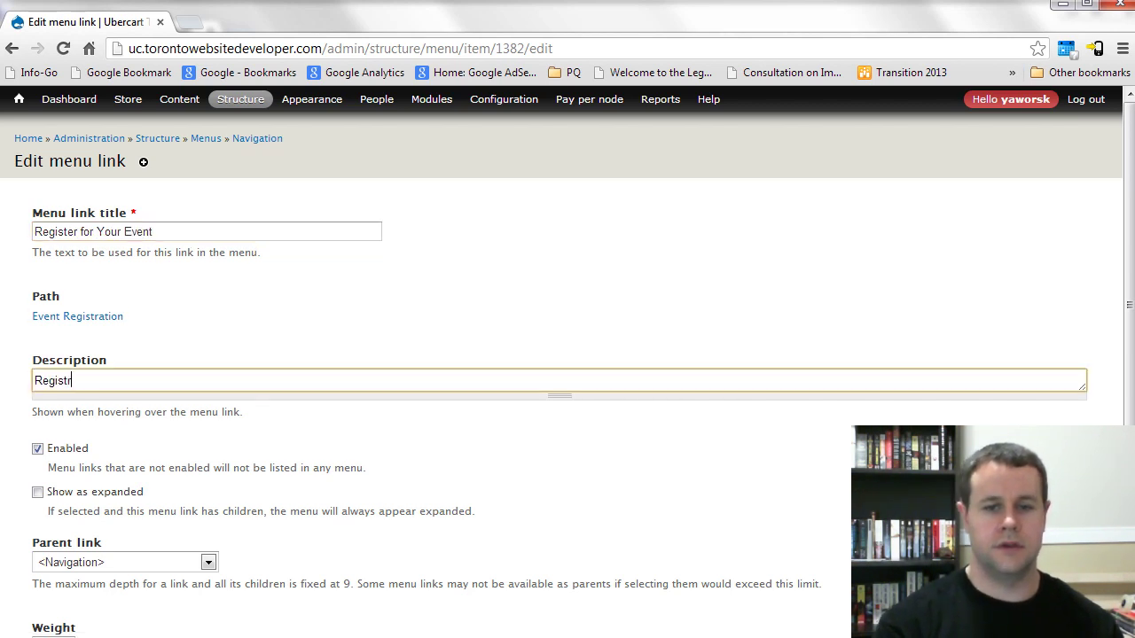
{"action": "type", "text": "Register for h"}
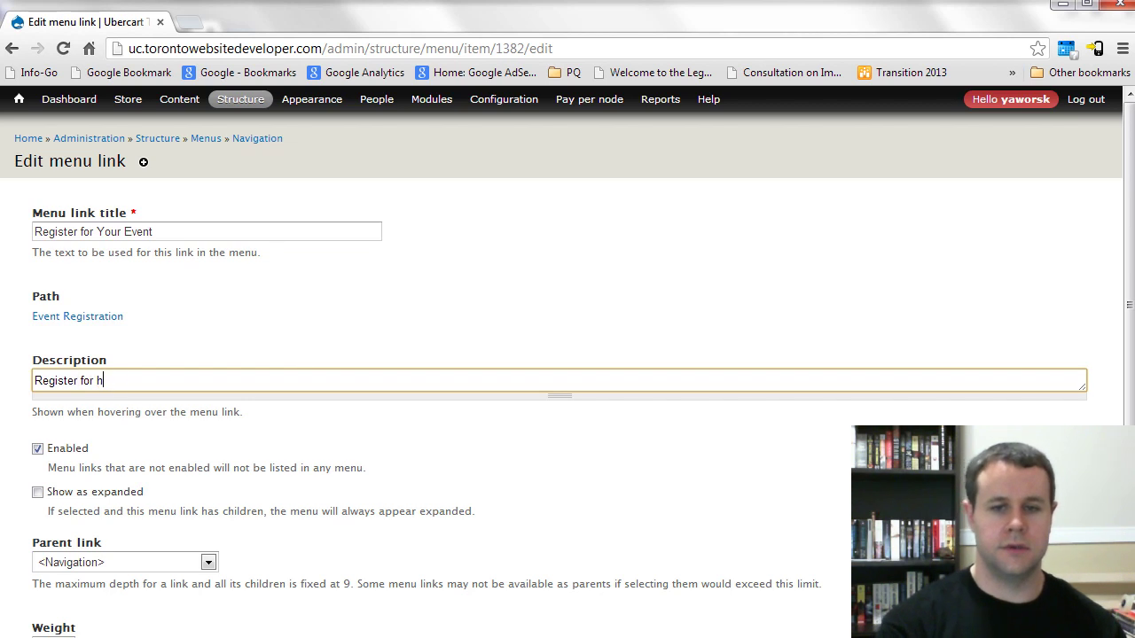
{"action": "type", "text": "te pvents you've paid to attend"}
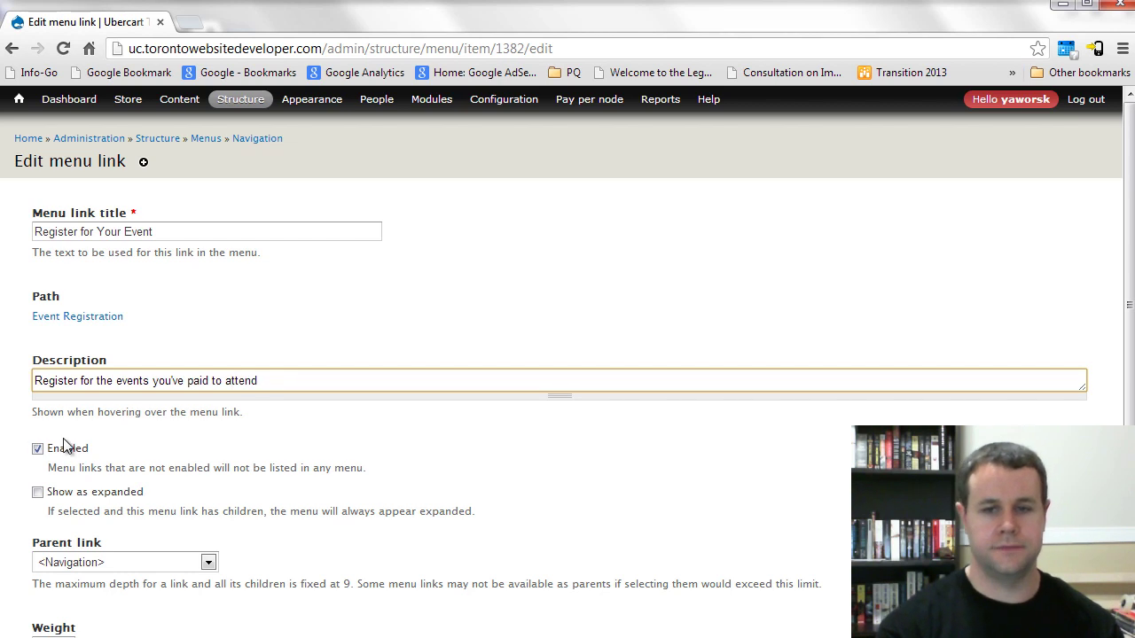
{"action": "scroll", "coordinate": [245, 470], "scroll_direction": "down", "scroll_amount": 2}
{"action": "left_click", "coordinate": [49, 586]}
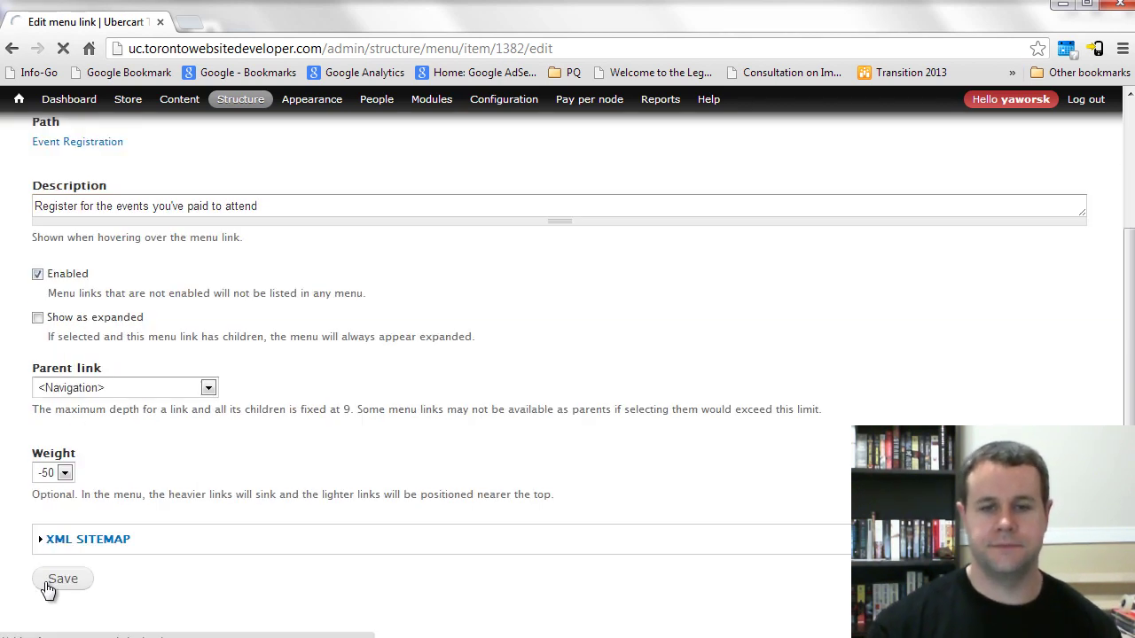
Reload the store page in the customer's incognito window and open the Register for Your Event form
{"action": "key", "text": "alt+Tab"}
{"action": "key", "text": "F5"}
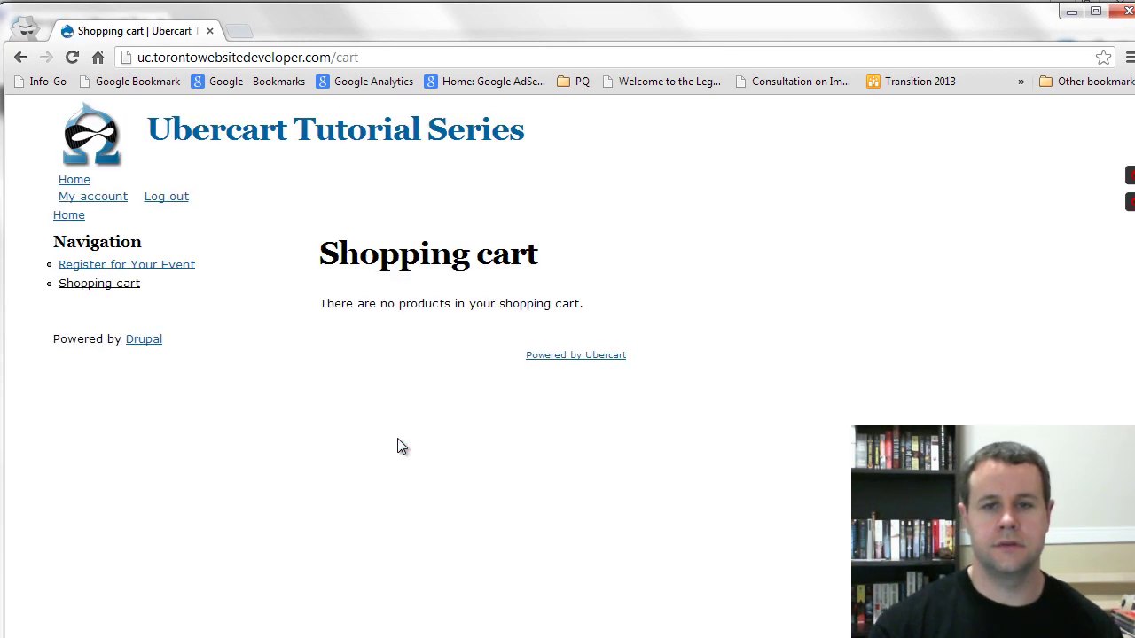
{"action": "mouse_move", "coordinate": [140, 273]}
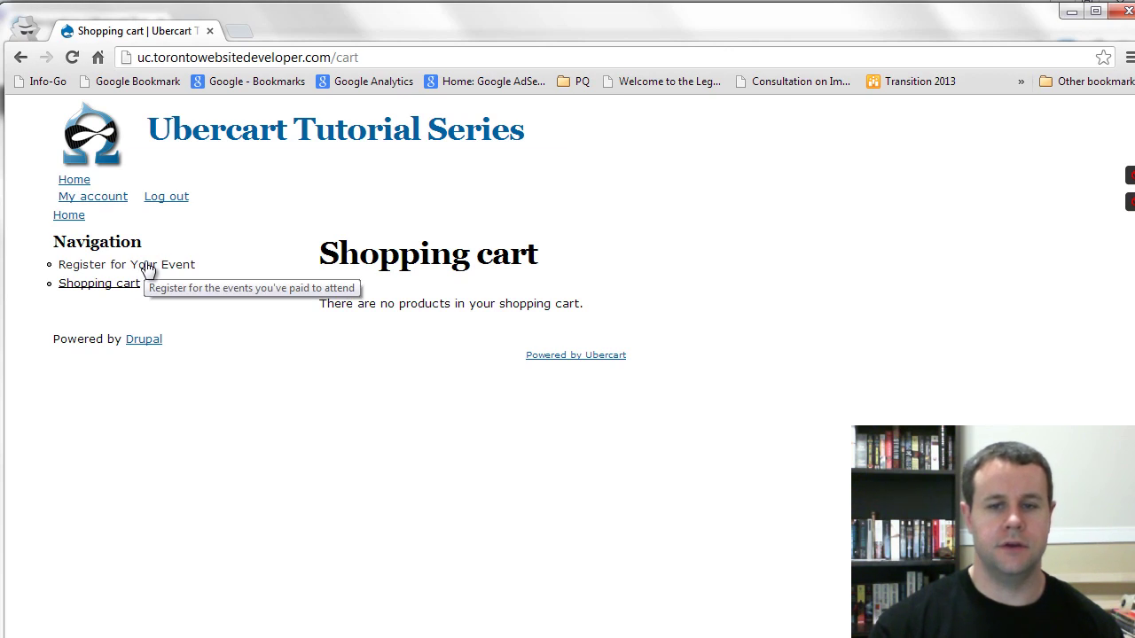
{"action": "left_click", "coordinate": [154, 266]}
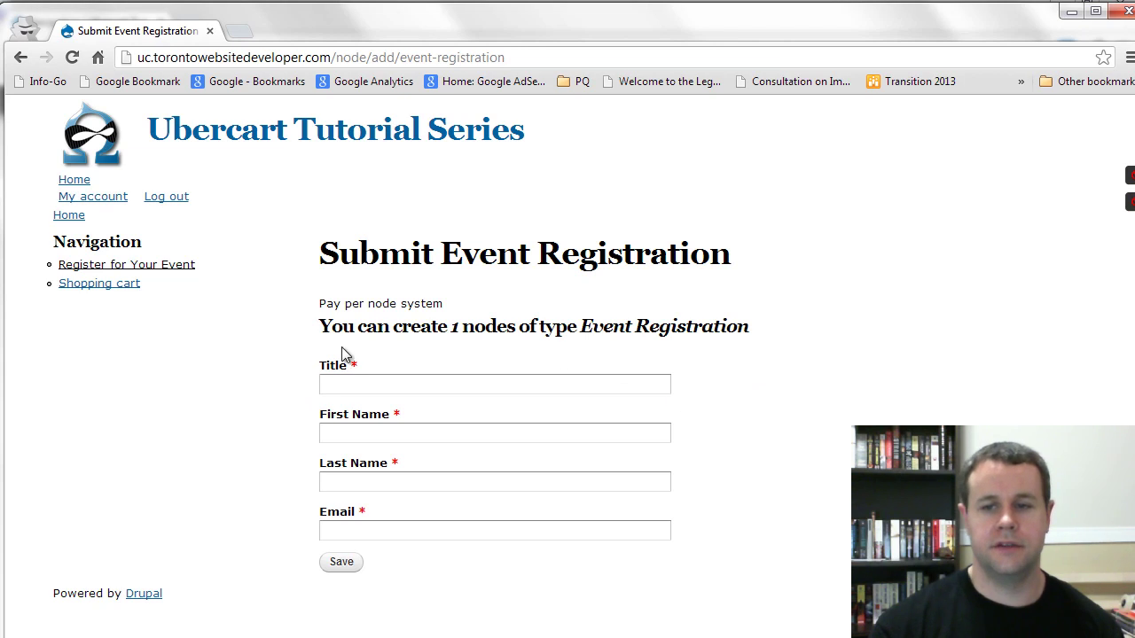
Fill in the event registration with a title and the attendee's first name, last name and e-mail, and save it
{"action": "left_click", "coordinate": [342, 383]}
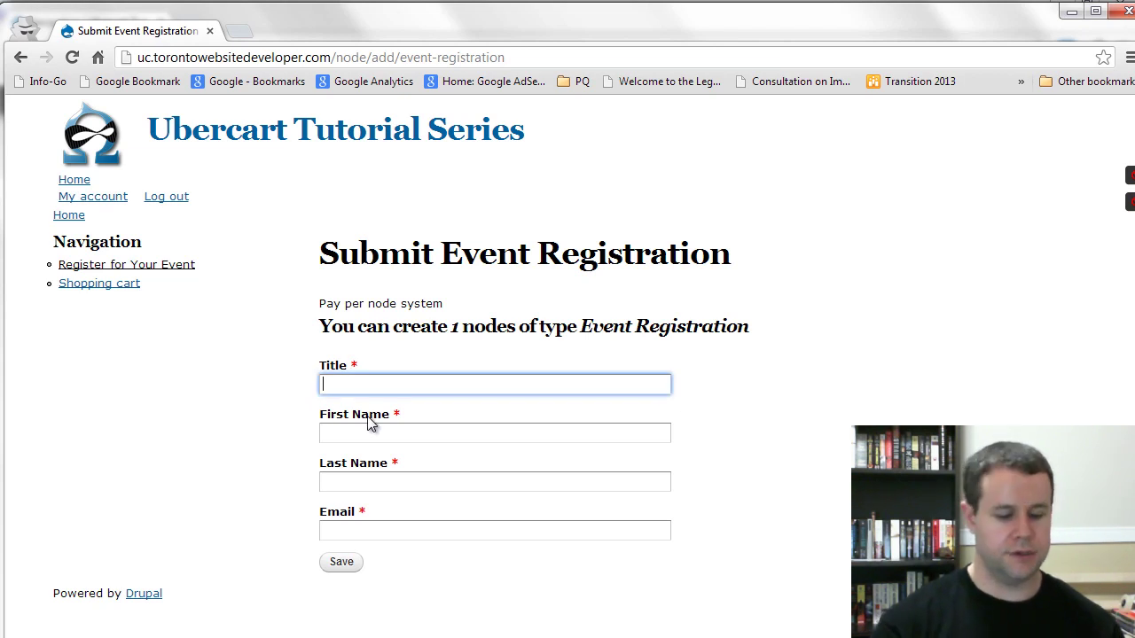
{"action": "type", "text": "Pete's registration"}
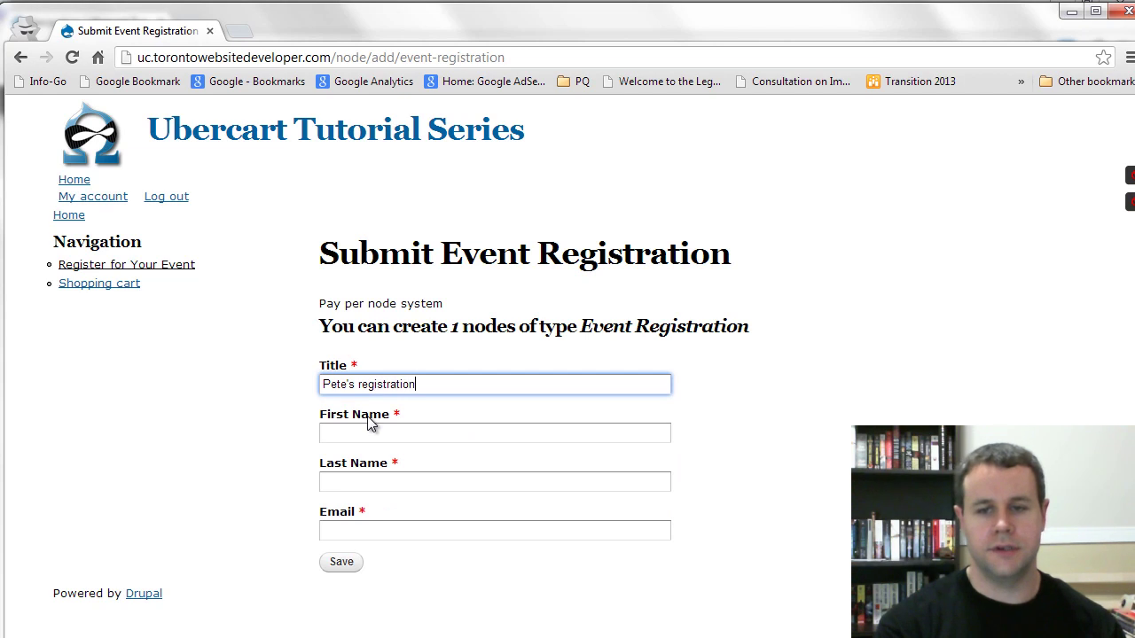
{"action": "key", "text": "Tab"}
{"action": "type", "text": "Peter"}
{"action": "key", "text": "Tab"}
{"action": "type", "text": "Y"}
{"action": "key", "text": "Tab"}
{"action": "type", "text": "y@"}
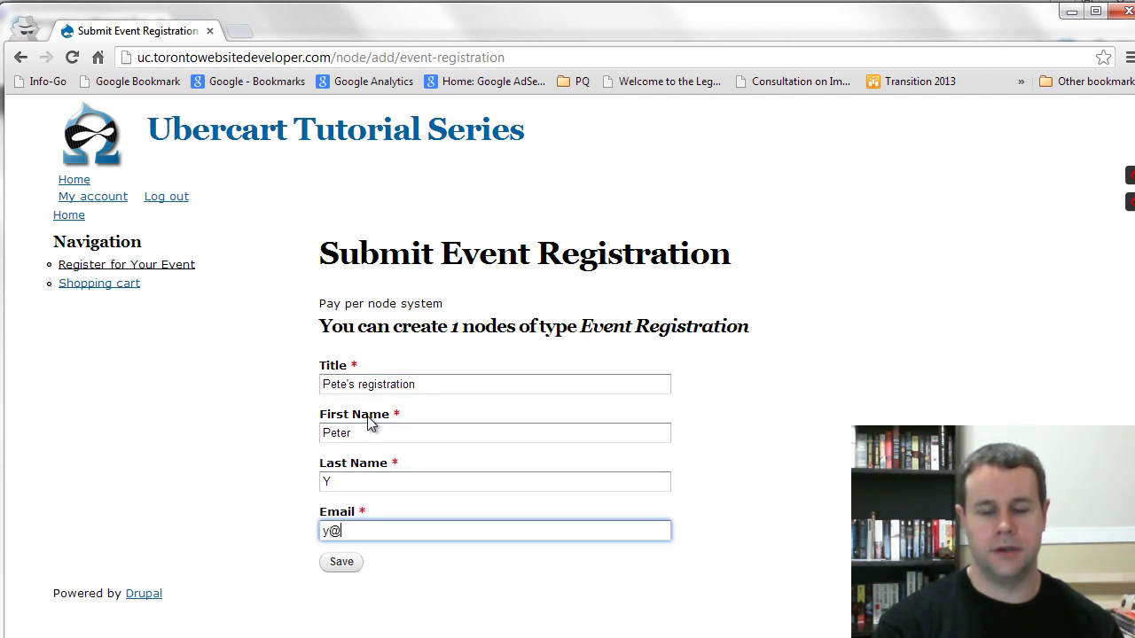
{"action": "left_click", "coordinate": [346, 564]}
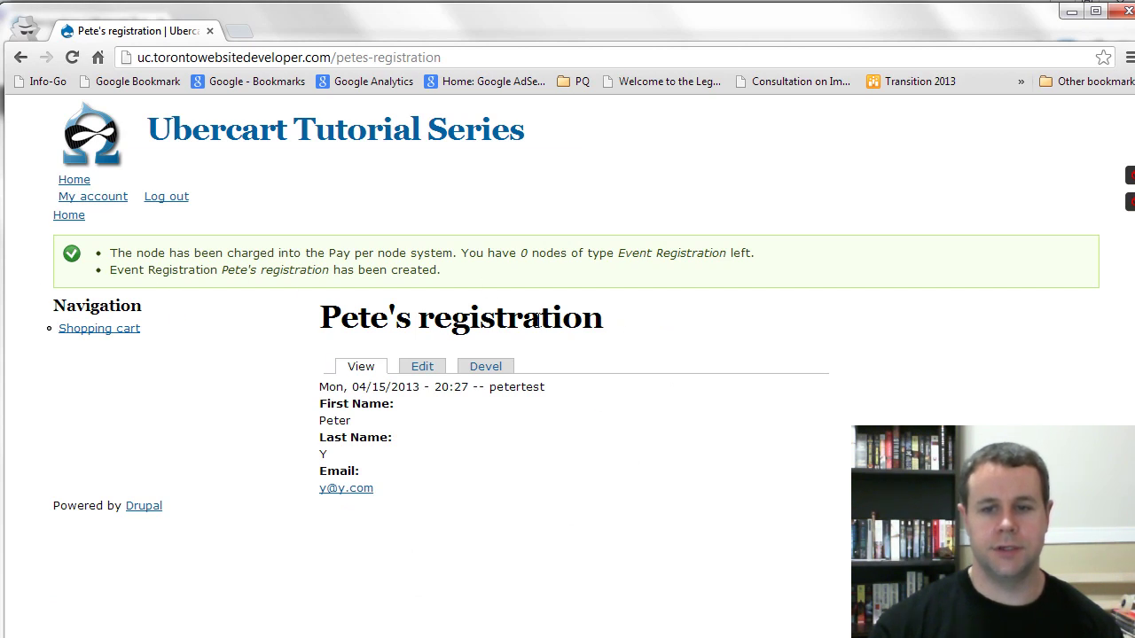
Review the Pay per node balance in the customer's account and open the submitted registration for modification
{"action": "left_click", "coordinate": [103, 202]}
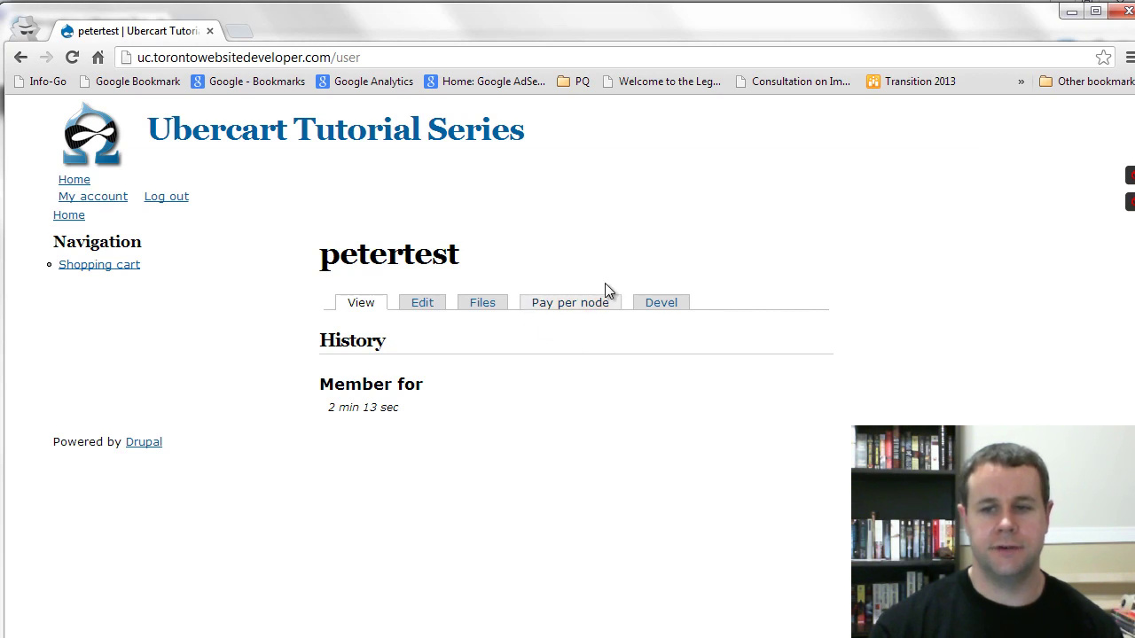
{"action": "left_click", "coordinate": [562, 307]}
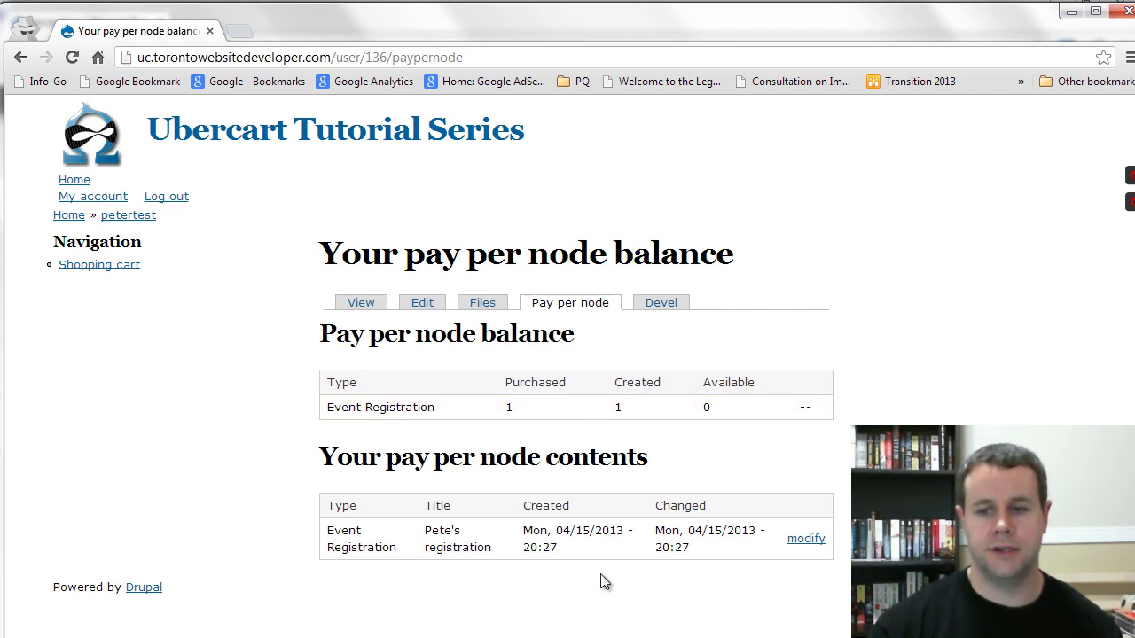
{"action": "left_click", "coordinate": [811, 541]}
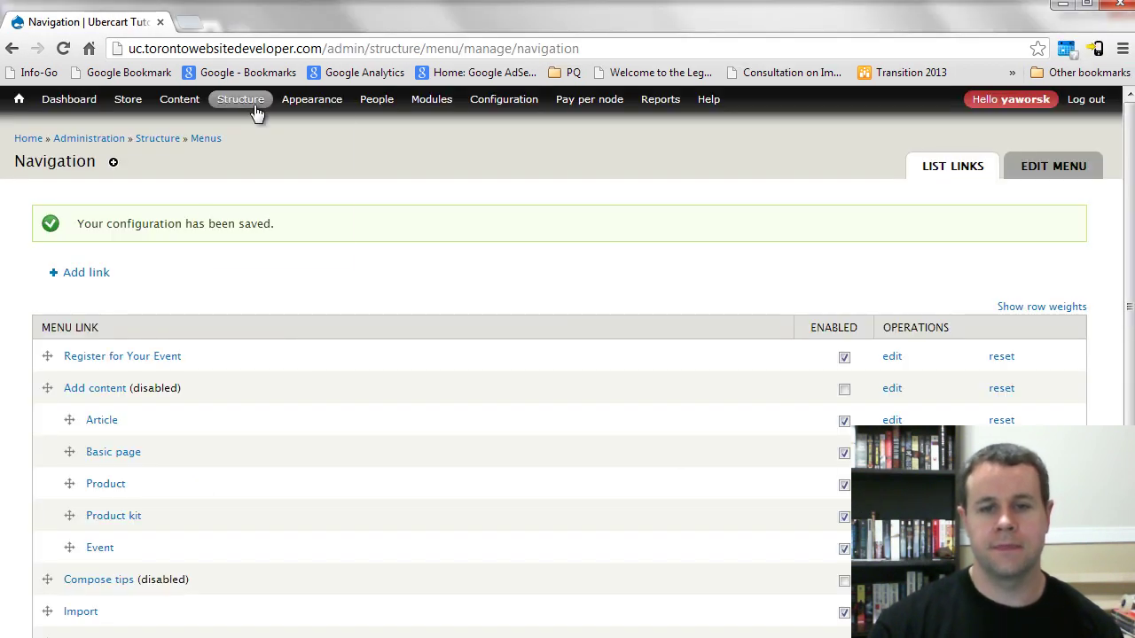
Switch back to the administrator's window and search the site's module list for "content access" to examine the Content Access module
{"action": "mouse_move", "coordinate": [251, 104]}
{"action": "mouse_move", "coordinate": [266, 141]}
{"action": "mouse_move", "coordinate": [386, 205]}
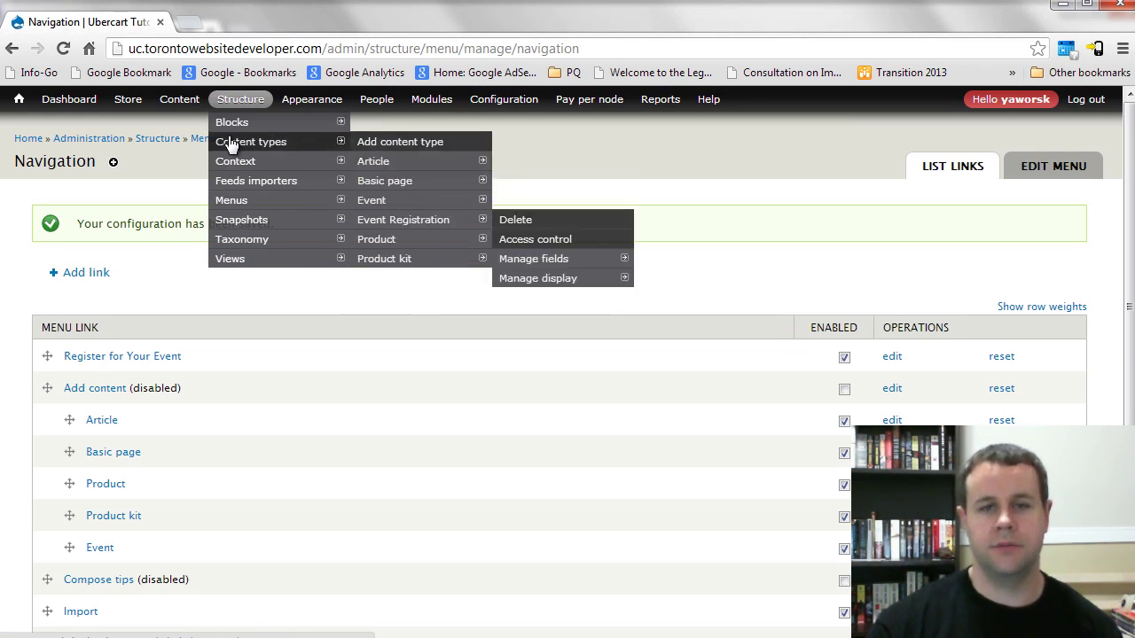
{"action": "left_click", "coordinate": [443, 99]}
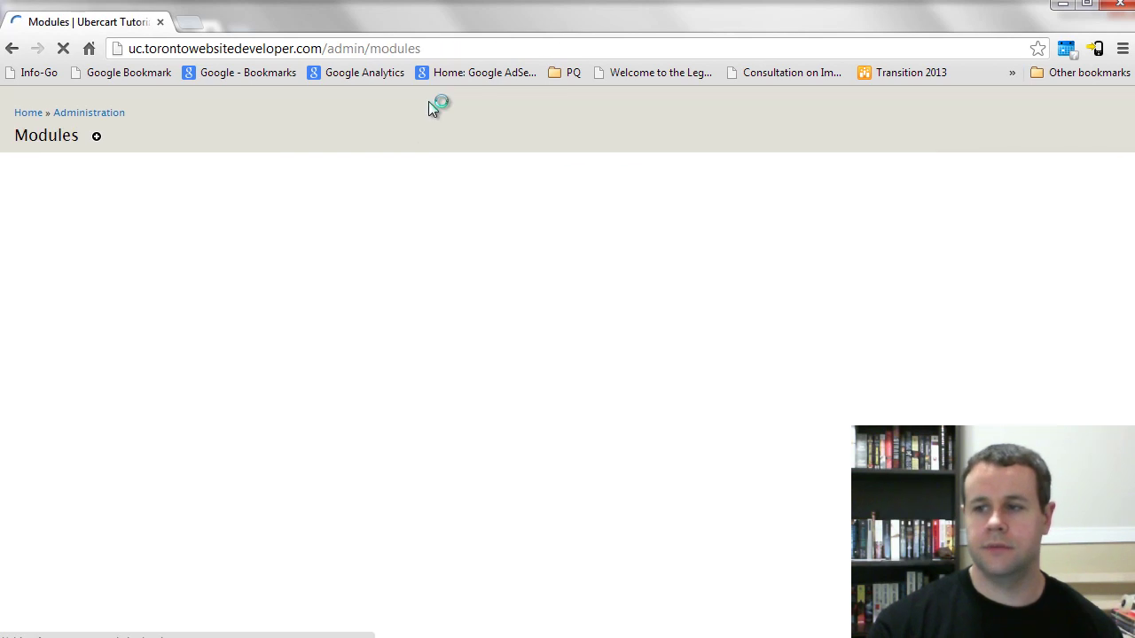
{"action": "key", "text": "ctrl+f"}
{"action": "type", "text": "content_acce"}
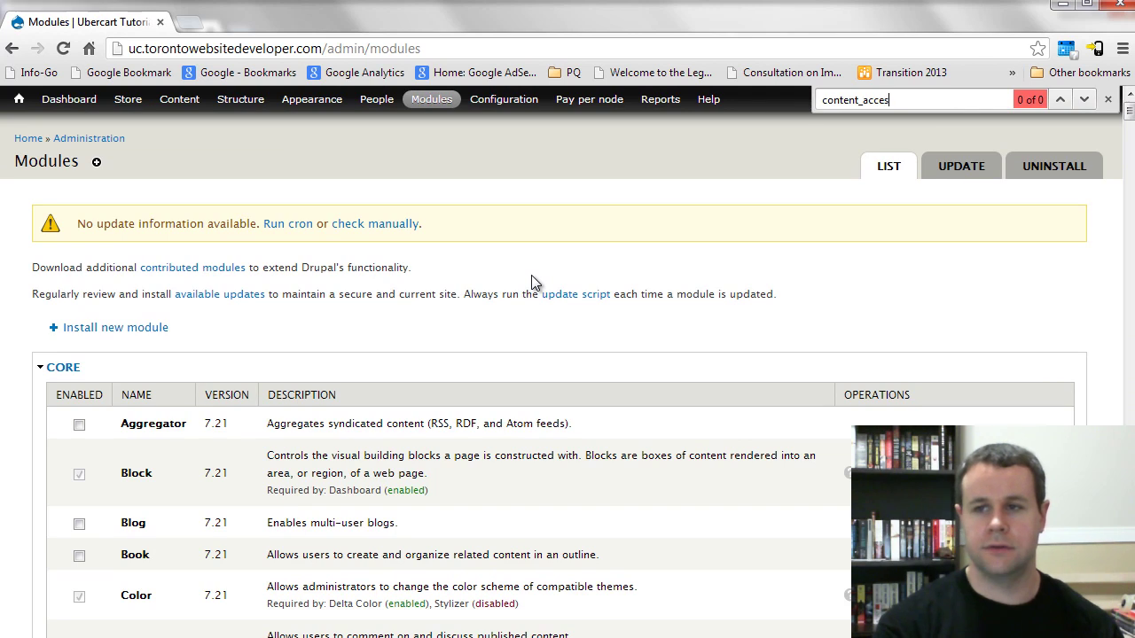
{"action": "type", "text": "s"}
{"action": "key", "text": "BackSpace"}
{"action": "key", "text": "BackSpace"}
{"action": "key", "text": "BackSpace"}
{"action": "key", "text": "BackSpace"}
{"action": "key", "text": "BackSpace"}
{"action": "key", "text": "BackSpace"}
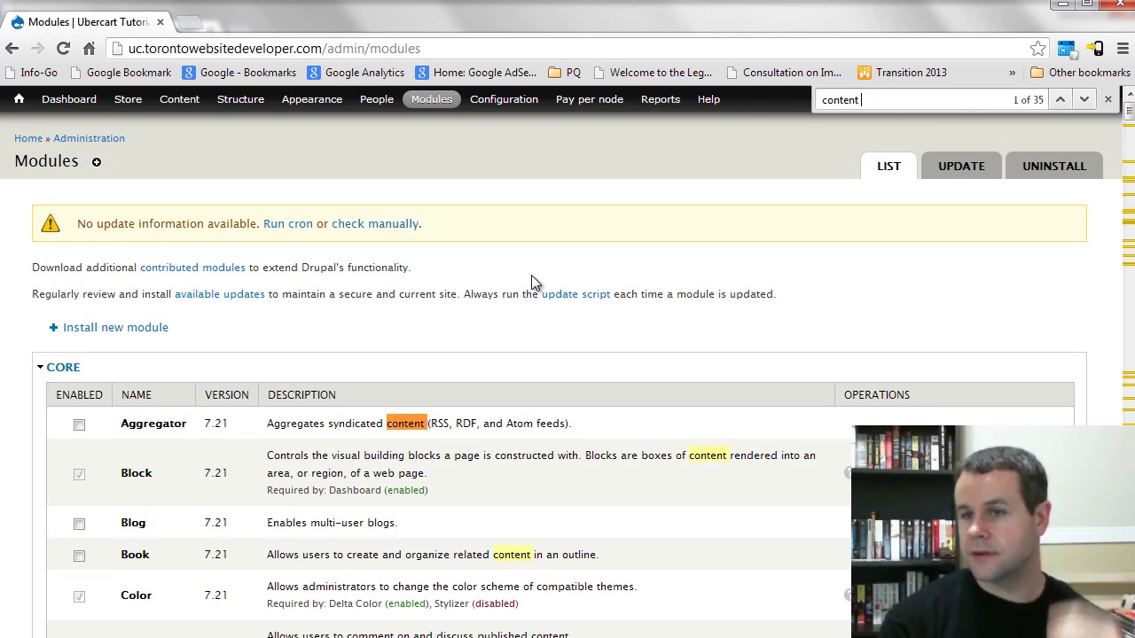
{"action": "type", "text": "access"}
{"action": "key", "text": "BackSpace"}
{"action": "key", "text": "BackSpace"}
{"action": "key", "text": "BackSpace"}
{"action": "type", "text": "cess"}
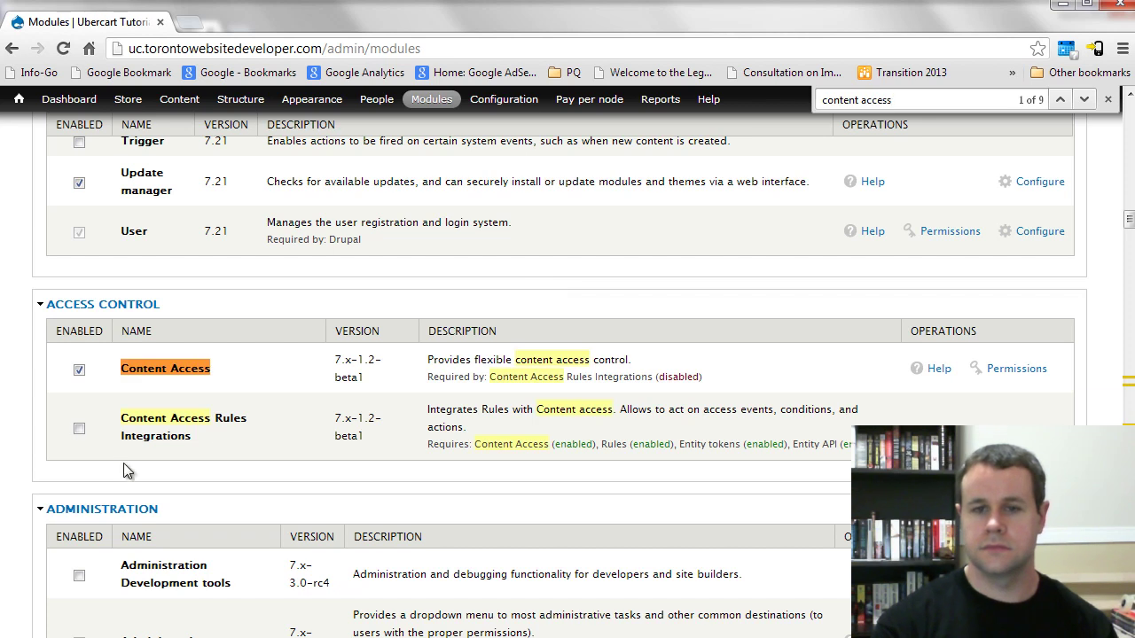
{"action": "left_click", "coordinate": [183, 373]}
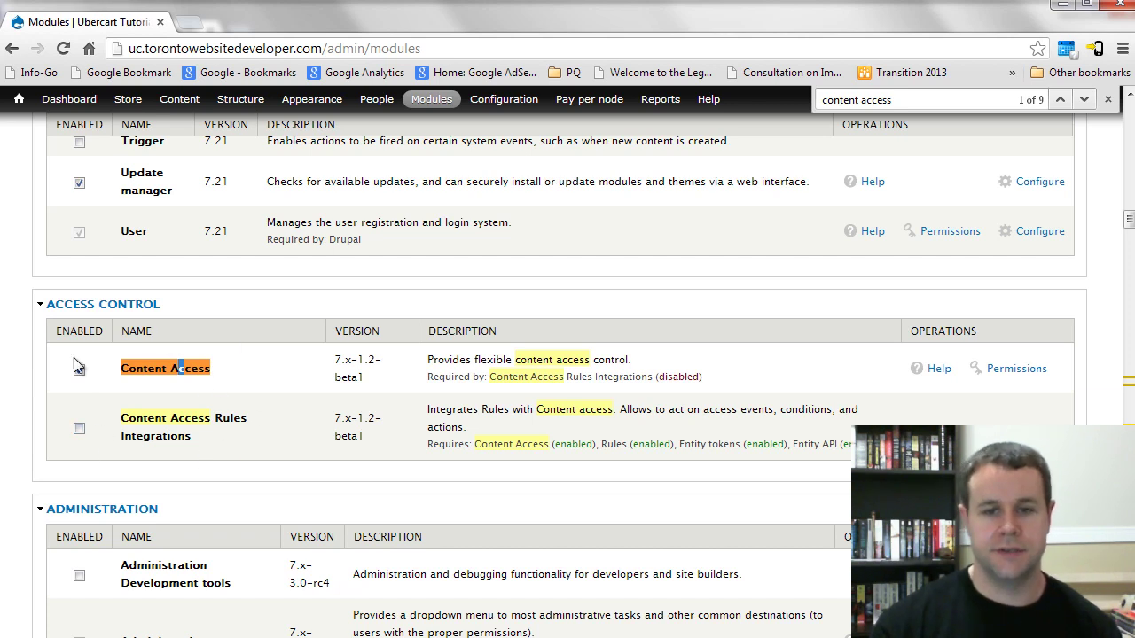
{"action": "scroll", "coordinate": [297, 306], "scroll_direction": "up", "scroll_amount": 1}
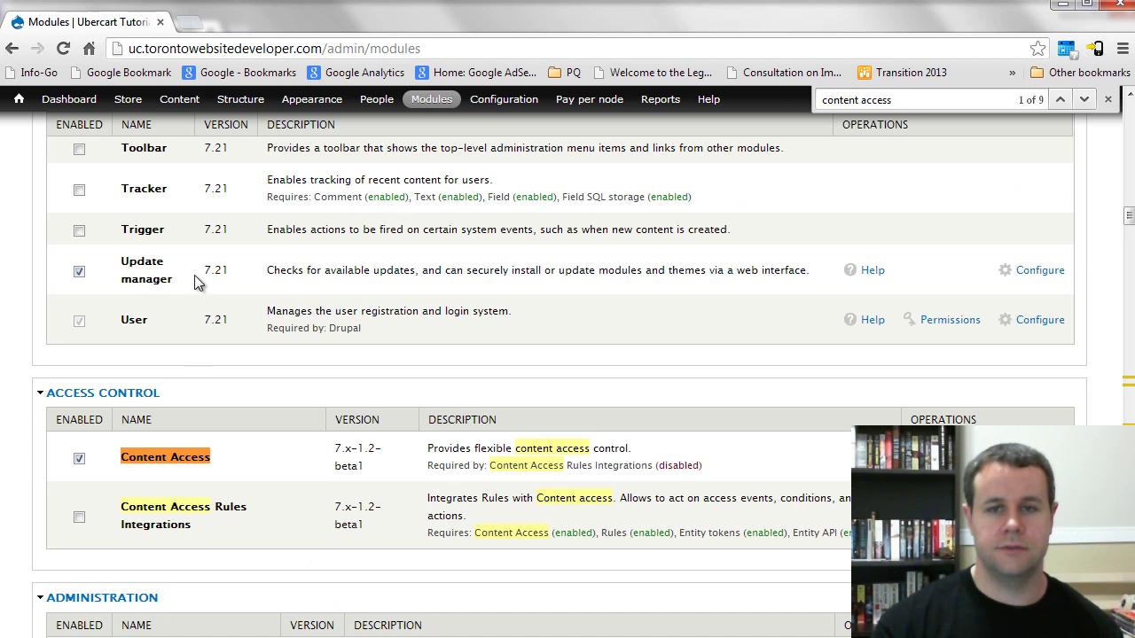
Open the access control settings of the Event Registration content type to examine its role-based permissions
{"action": "mouse_move", "coordinate": [240, 99]}
{"action": "mouse_move", "coordinate": [248, 141]}
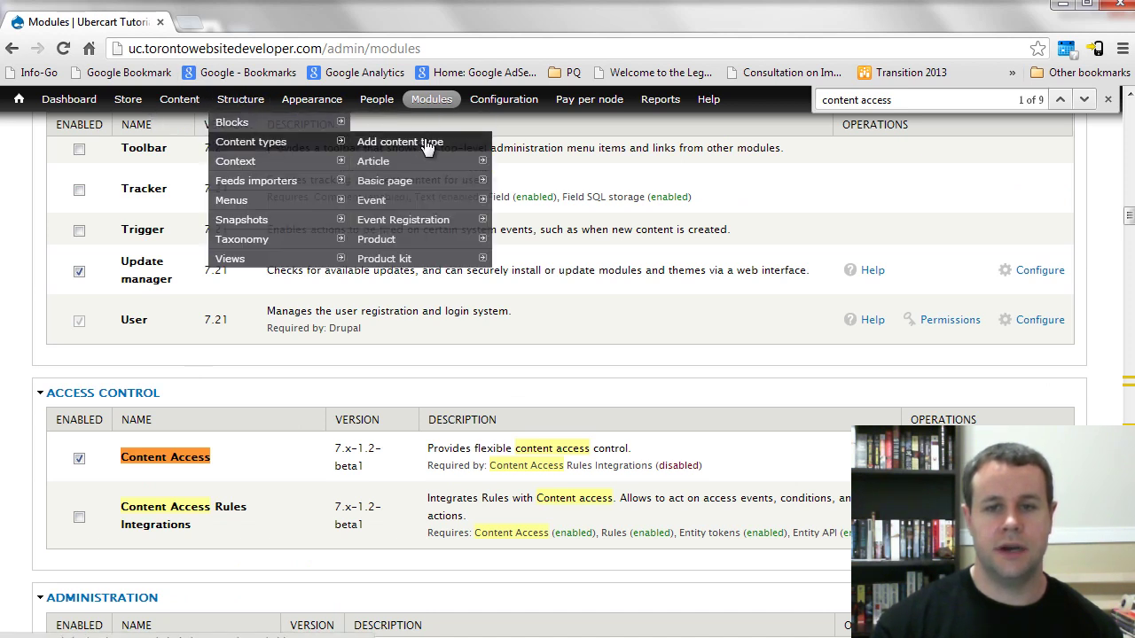
{"action": "mouse_move", "coordinate": [405, 220]}
{"action": "mouse_move", "coordinate": [407, 240]}
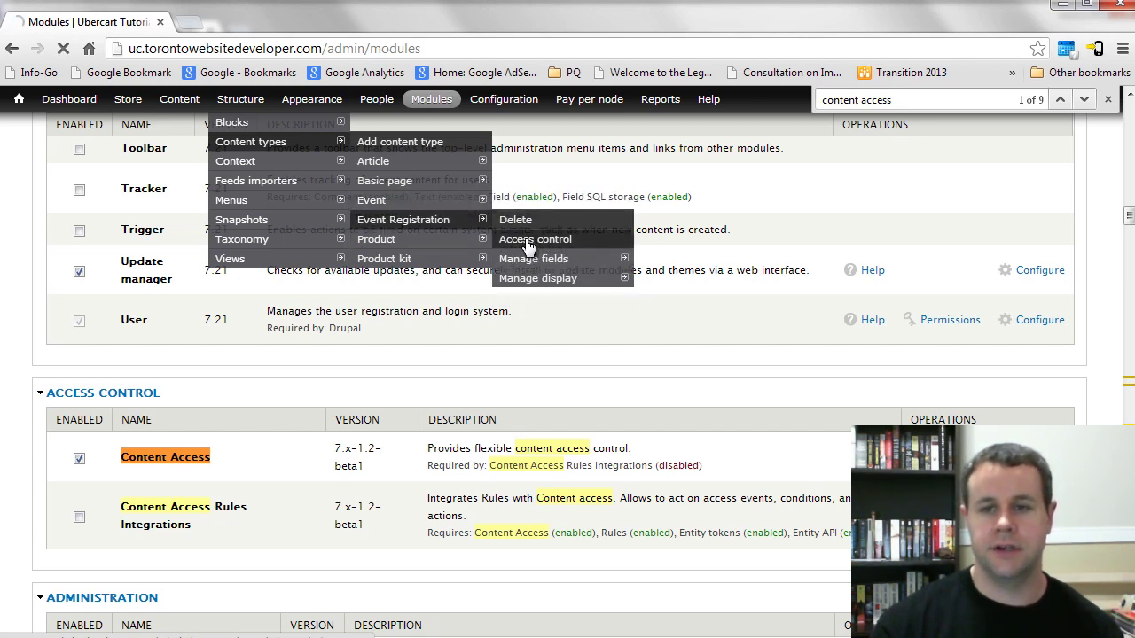
{"action": "left_click", "coordinate": [528, 242]}
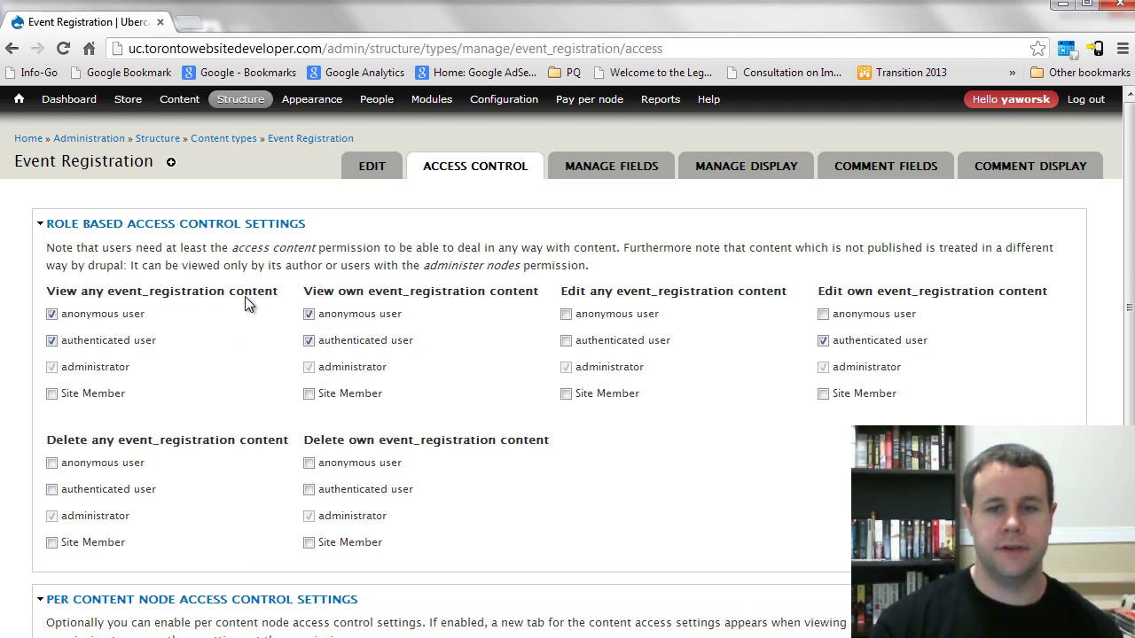
Revoke viewing any event registration from anonymous and authenticated users and viewing own from anonymous users, and save the access settings
{"action": "left_click", "coordinate": [51, 314]}
{"action": "left_click", "coordinate": [52, 340]}
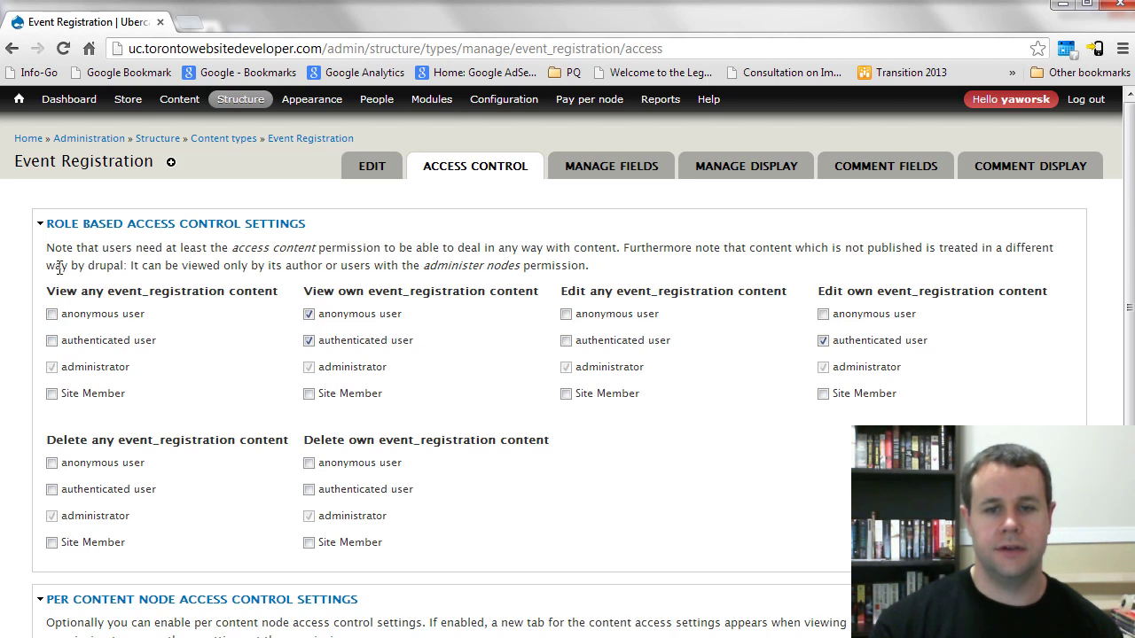
{"action": "left_click", "coordinate": [326, 312]}
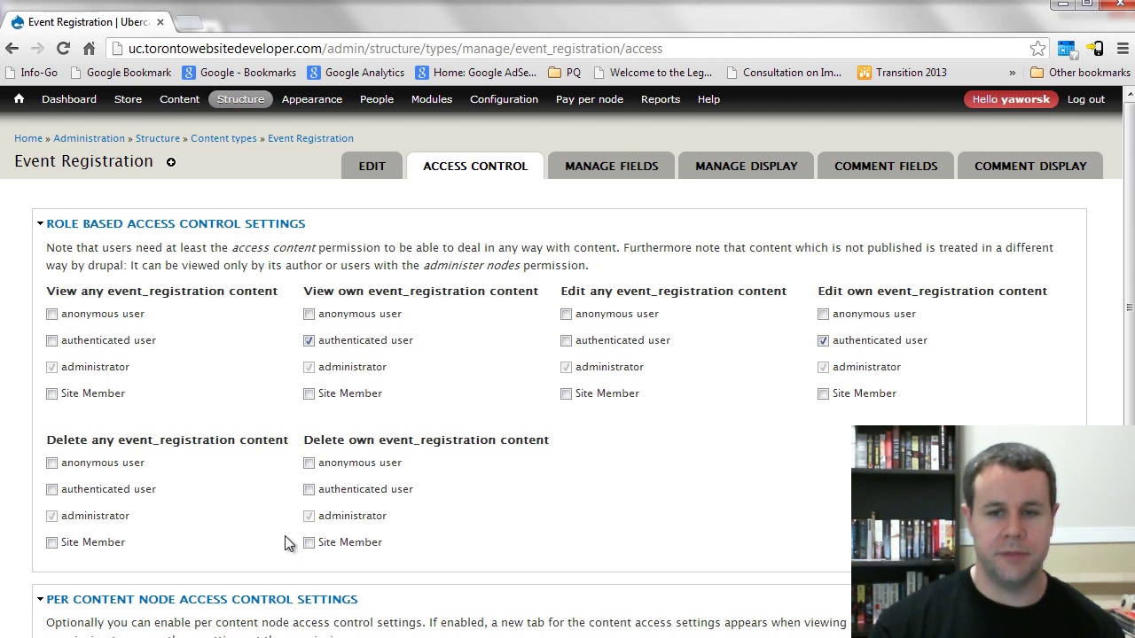
{"action": "scroll", "coordinate": [354, 534], "scroll_direction": "down", "scroll_amount": 3}
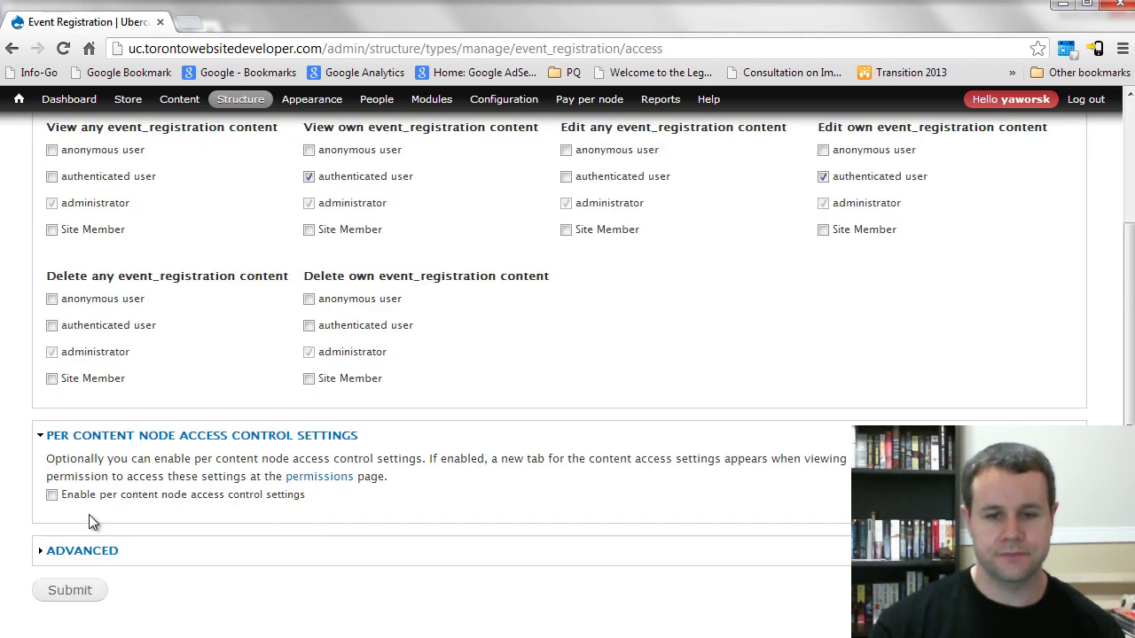
{"action": "left_click", "coordinate": [68, 591]}
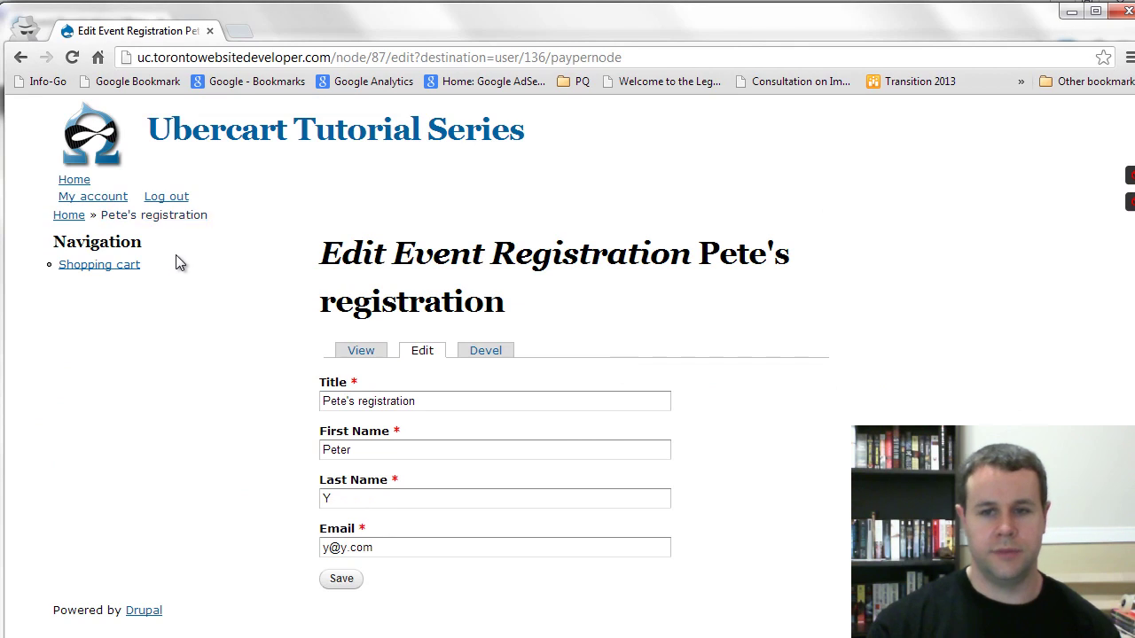
Switch to the customer's window, view the submitted registration from the account's Pay per node contents, and copy its page address
{"action": "left_click", "coordinate": [104, 198]}
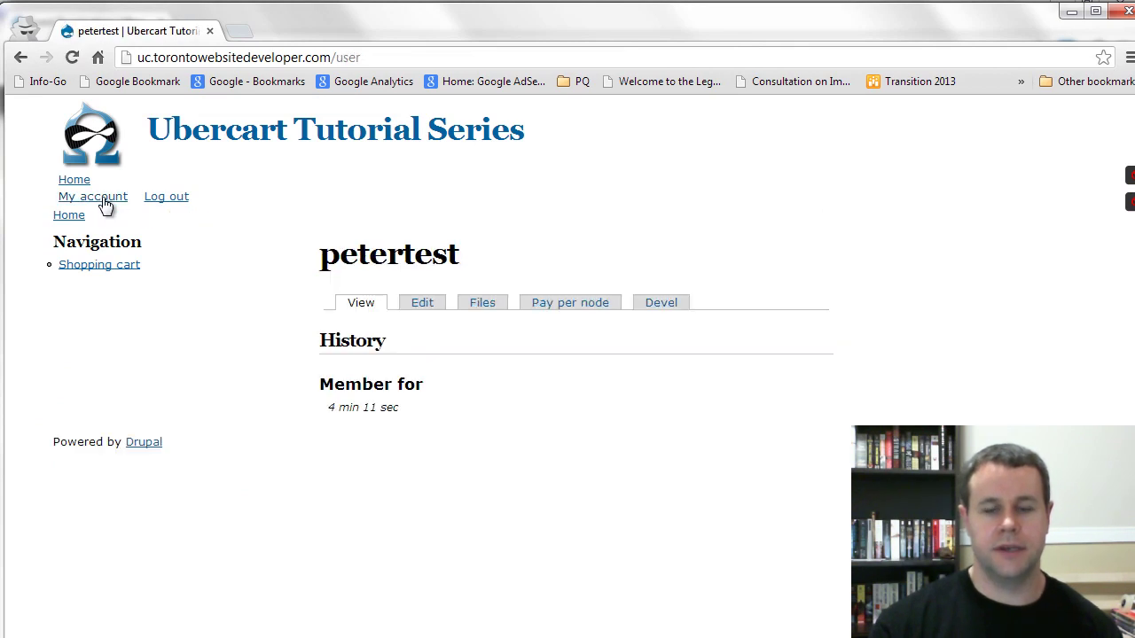
{"action": "left_click", "coordinate": [596, 313]}
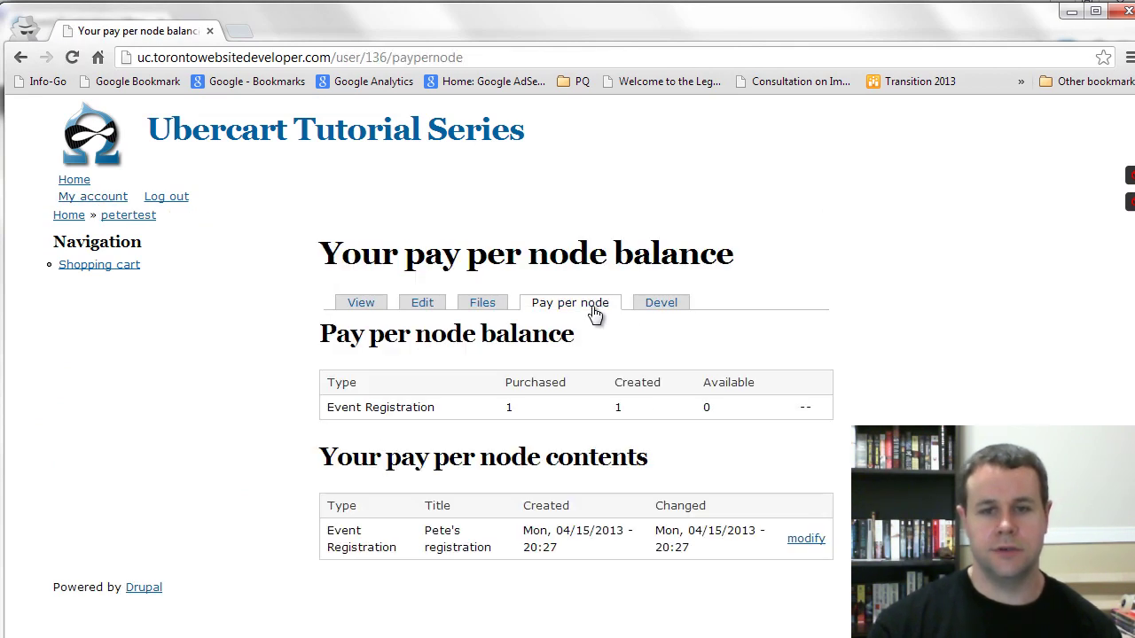
{"action": "left_click", "coordinate": [812, 541]}
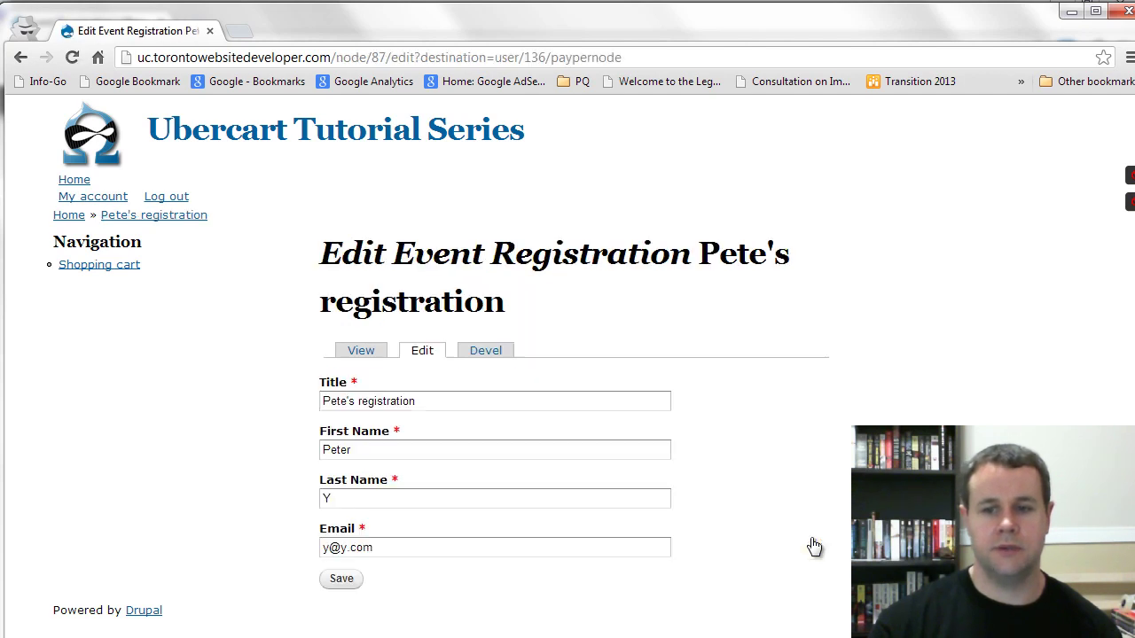
{"action": "left_click", "coordinate": [362, 351]}
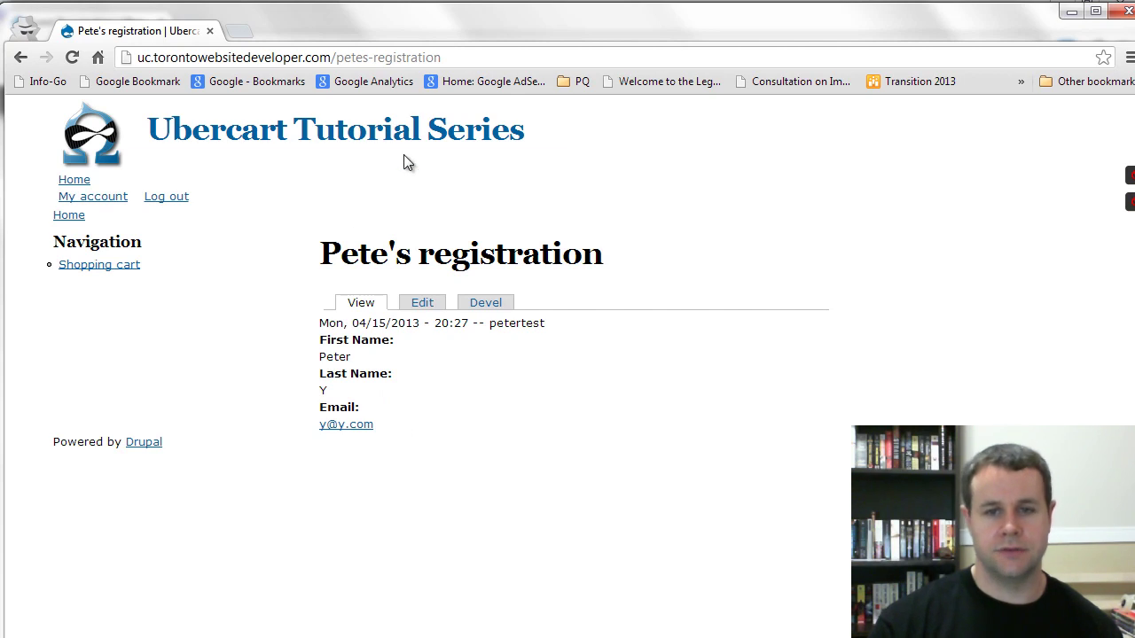
{"action": "left_click", "coordinate": [433, 57]}
{"action": "key", "text": "ctrl+c"}
{"action": "left_click", "coordinate": [248, 286]}
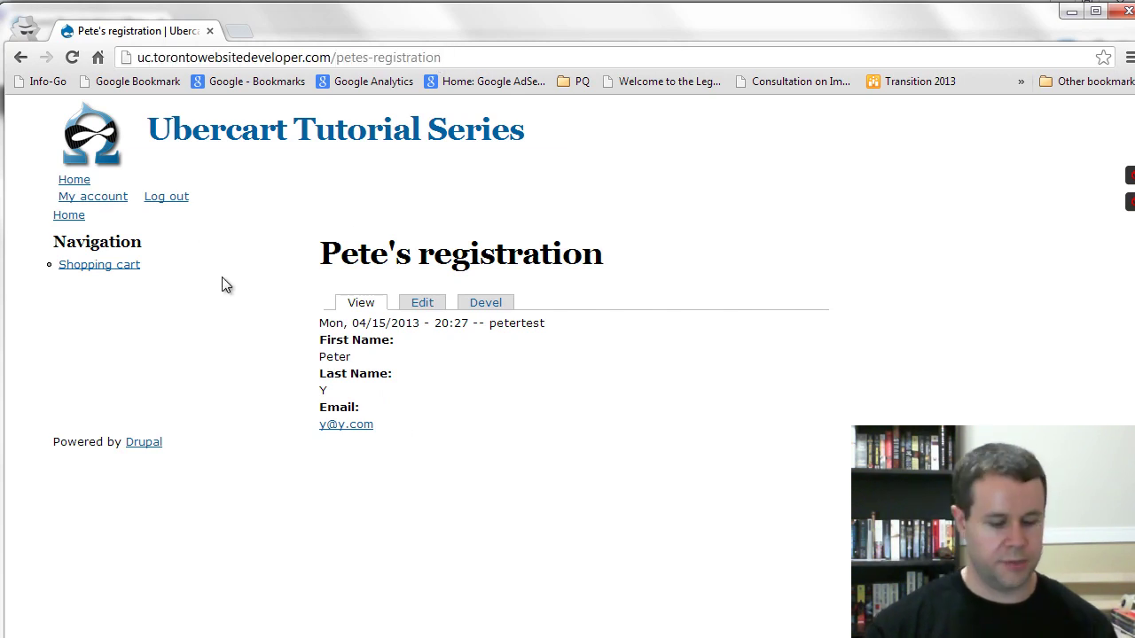
Log the customer out and load the copied registration address as an anonymous visitor
{"action": "left_click", "coordinate": [175, 197]}
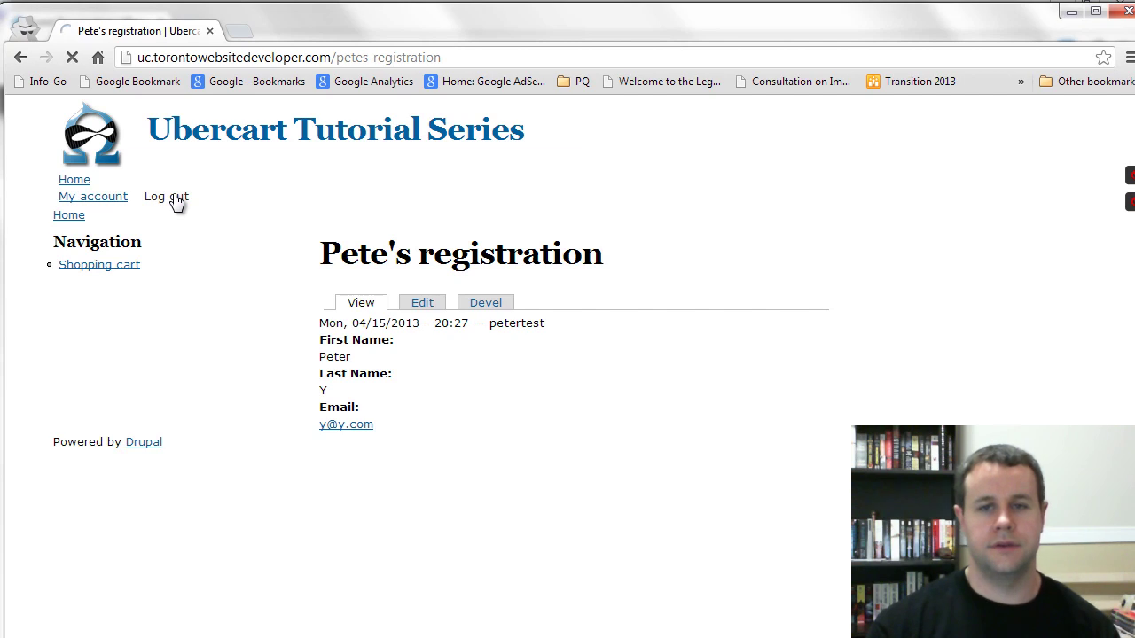
{"action": "left_click", "coordinate": [350, 57]}
{"action": "key", "text": "ctrl+v"}
{"action": "key", "text": "Return"}
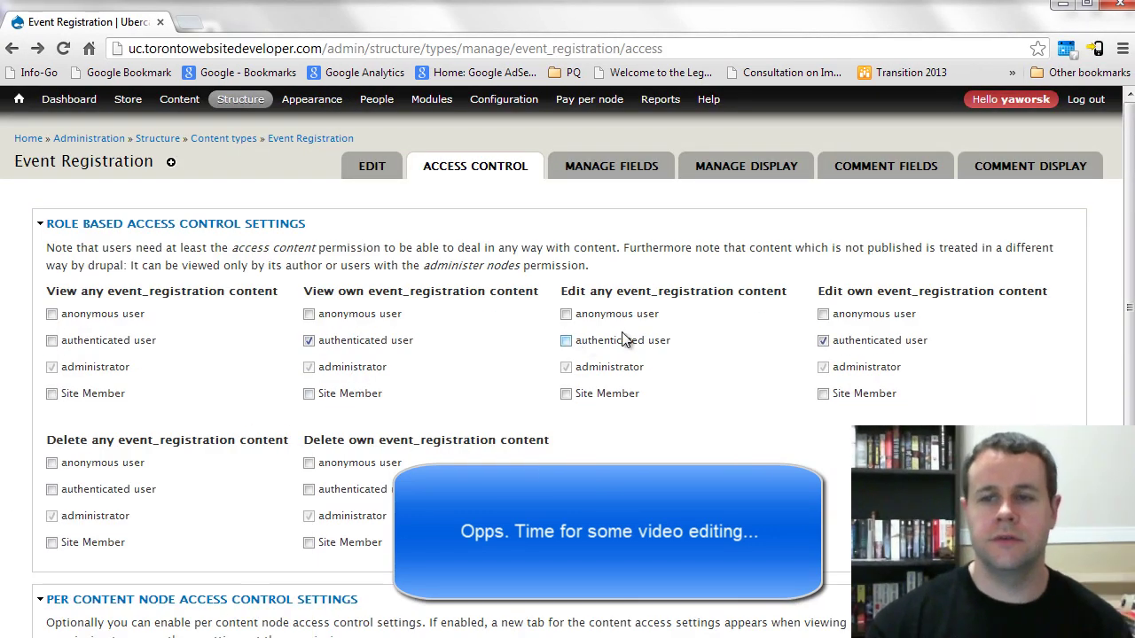
Switch to the administrator's window and rebuild the node access permissions from the site's status report
{"action": "left_click", "coordinate": [673, 123]}
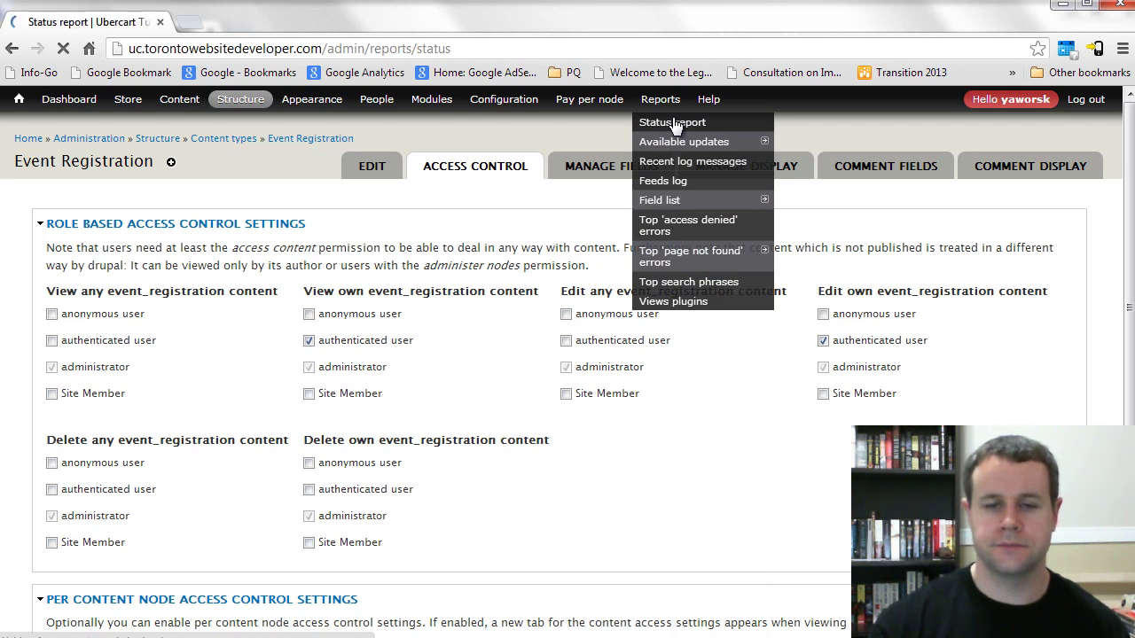
{"action": "scroll", "coordinate": [400, 379], "scroll_direction": "down", "scroll_amount": 2}
{"action": "scroll", "coordinate": [400, 379], "scroll_direction": "down", "scroll_amount": 5}
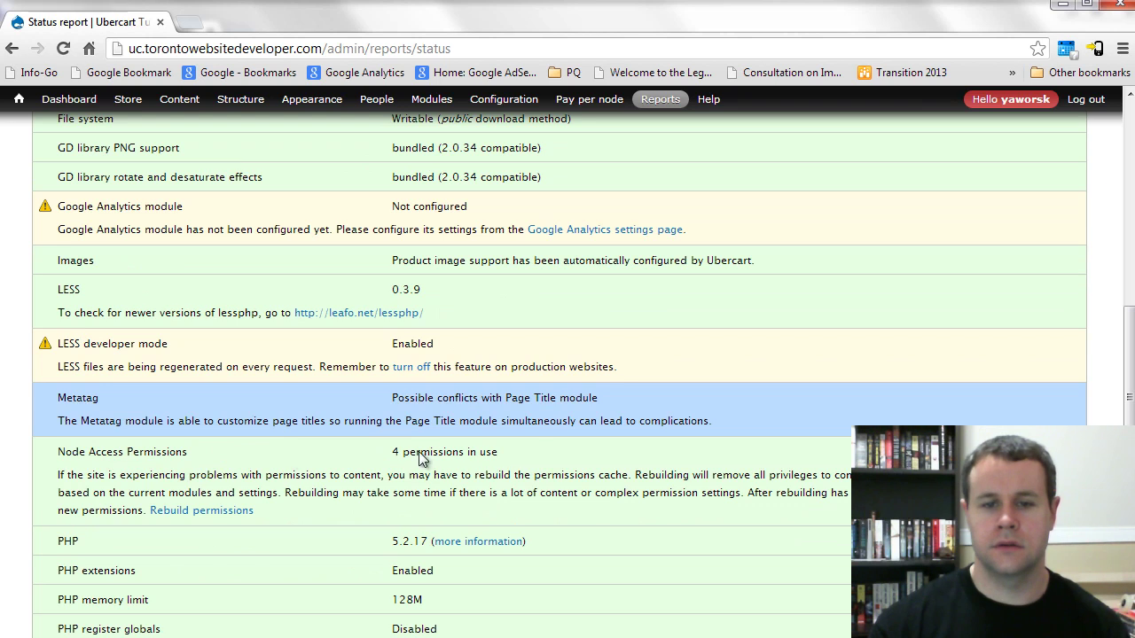
{"action": "left_click", "coordinate": [210, 514]}
{"action": "left_click", "coordinate": [123, 242]}
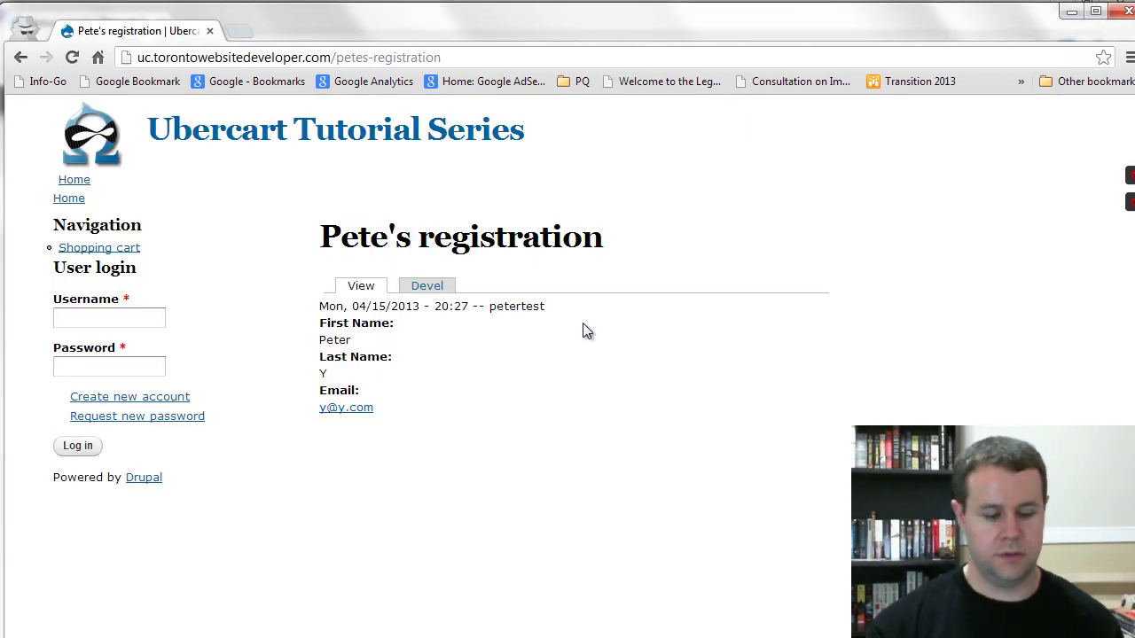
Switch to the customer's window, reload the registration page as an anonymous visitor, and log in with the customer's username and password
{"action": "left_click", "coordinate": [393, 55]}
{"action": "key", "text": "Return"}
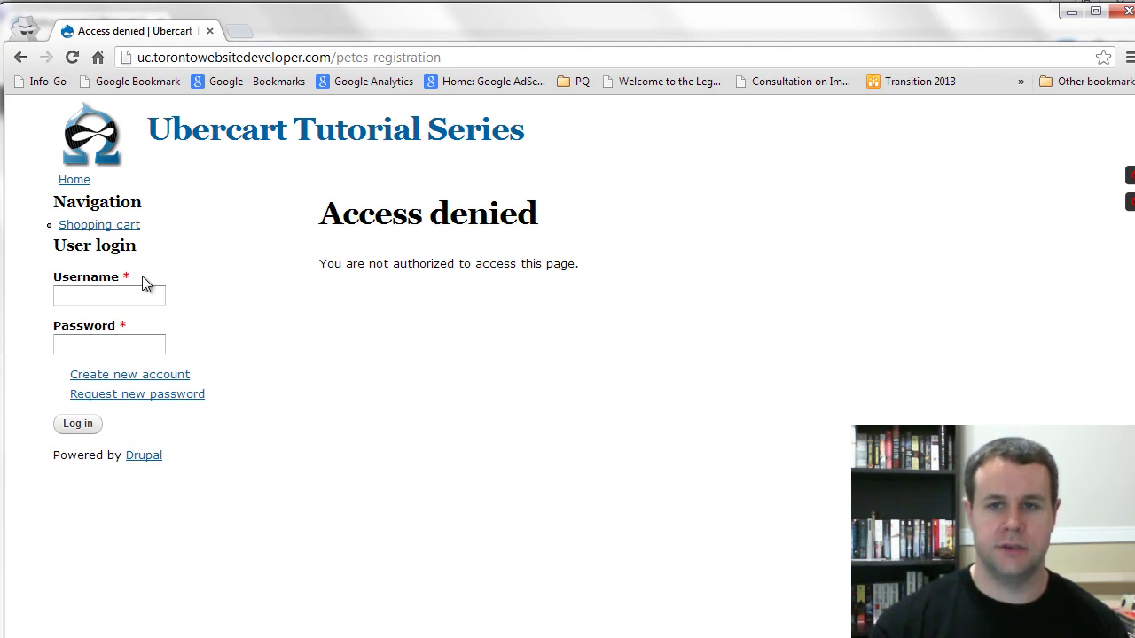
{"action": "left_click", "coordinate": [91, 298]}
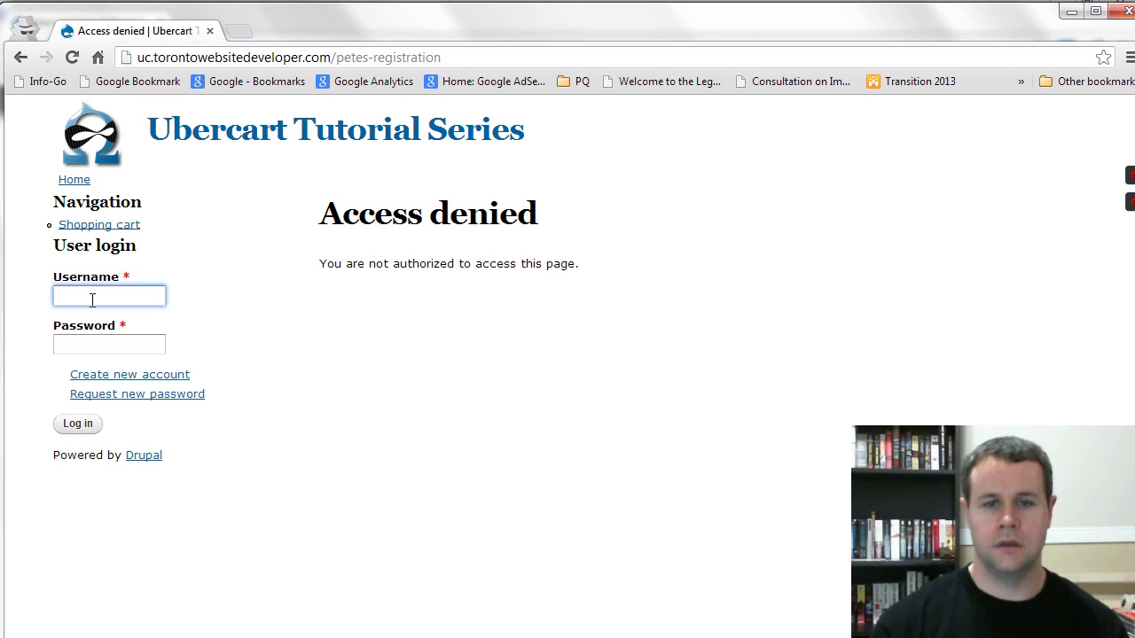
{"action": "type", "text": "petertest"}
{"action": "key", "text": "Tab"}
{"action": "type", "text": "••••••"}
{"action": "left_click", "coordinate": [86, 425]}
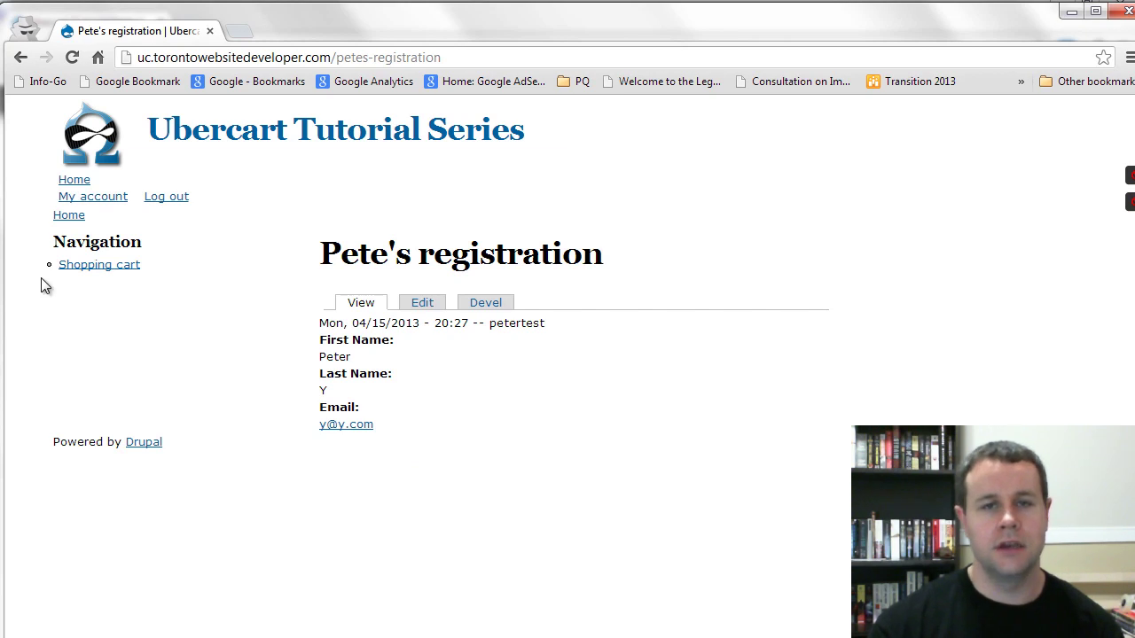
Switch to the administrator's window and open the training event's product page from the home page to review its details
{"action": "key", "text": "alt+Tab"}
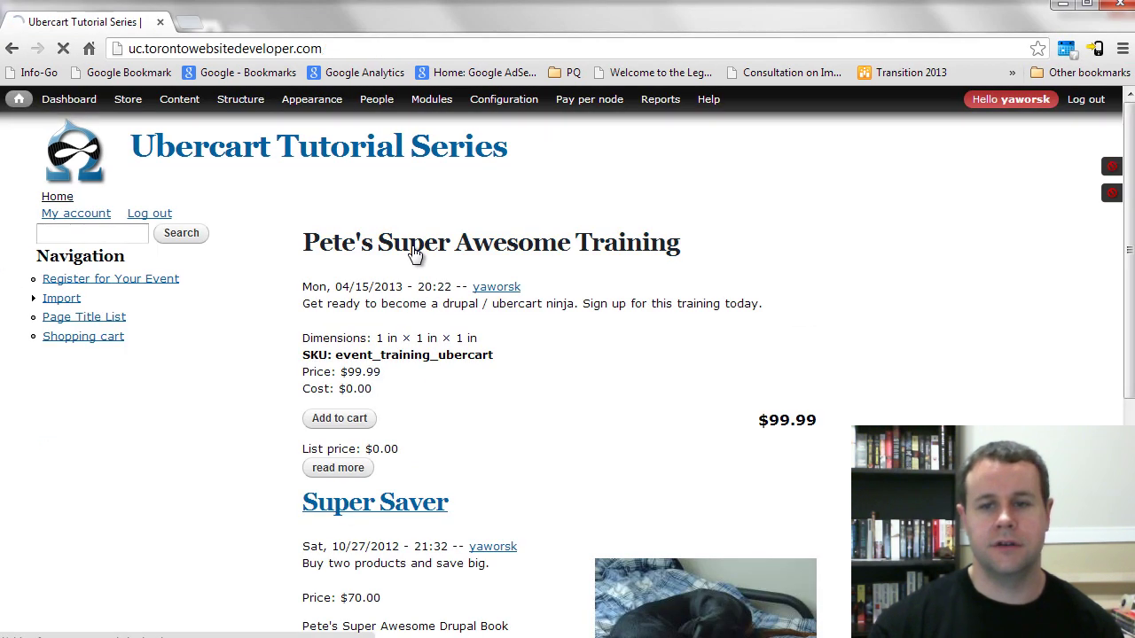
{"action": "left_click", "coordinate": [408, 254]}
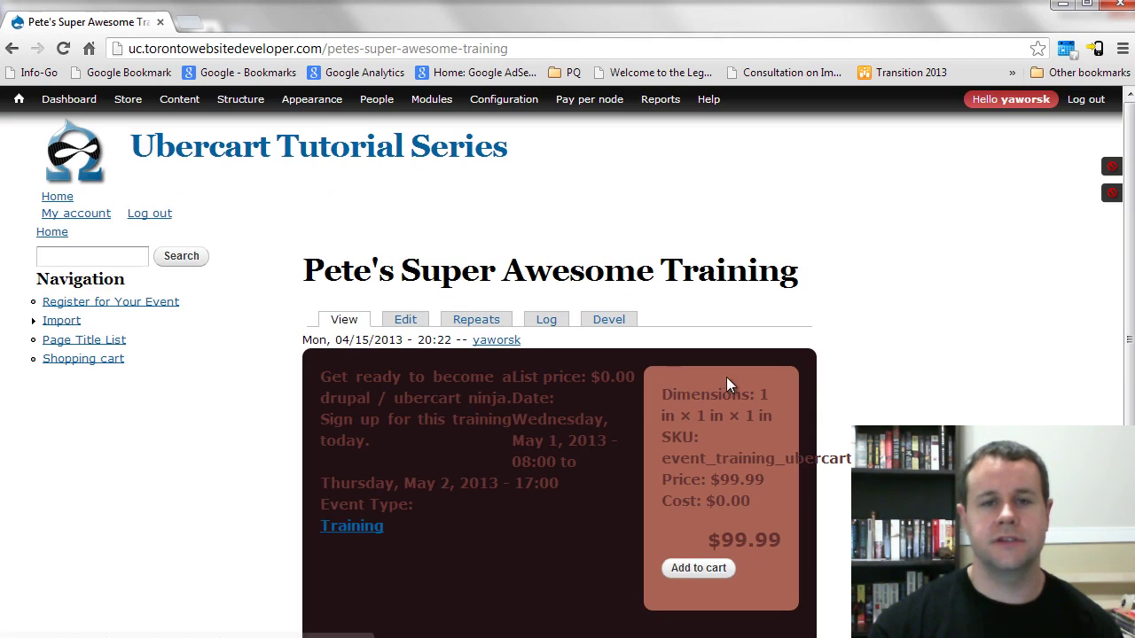
{"action": "scroll", "coordinate": [459, 555], "scroll_direction": "down", "scroll_amount": 1}
{"action": "scroll", "coordinate": [847, 467], "scroll_direction": "up", "scroll_amount": 1}
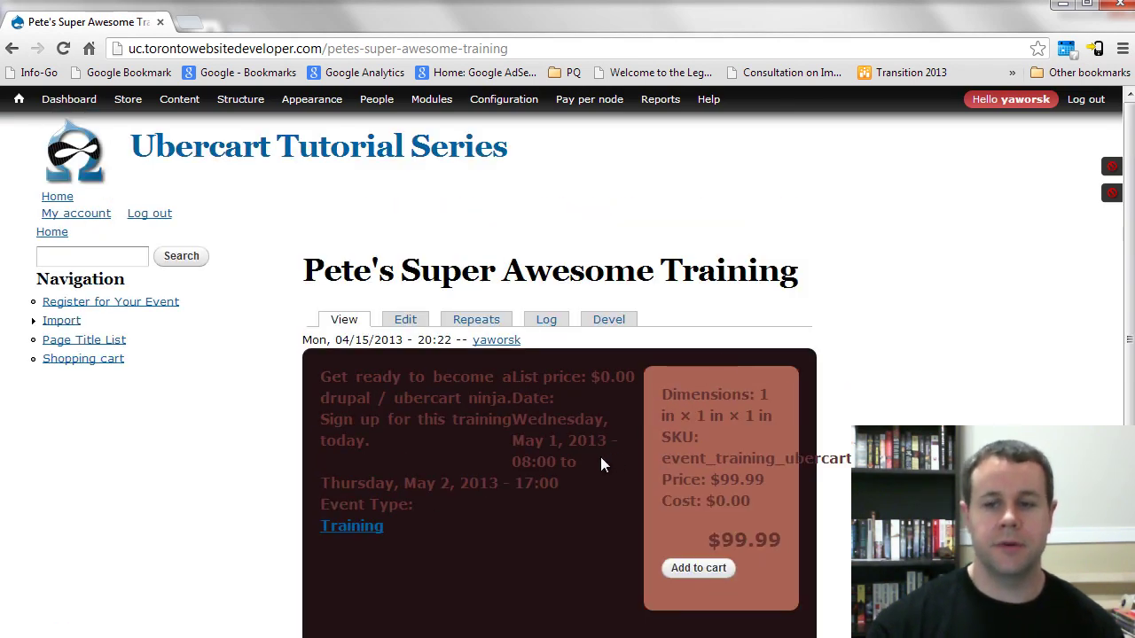
{"action": "scroll", "coordinate": [690, 446], "scroll_direction": "down", "scroll_amount": 1}
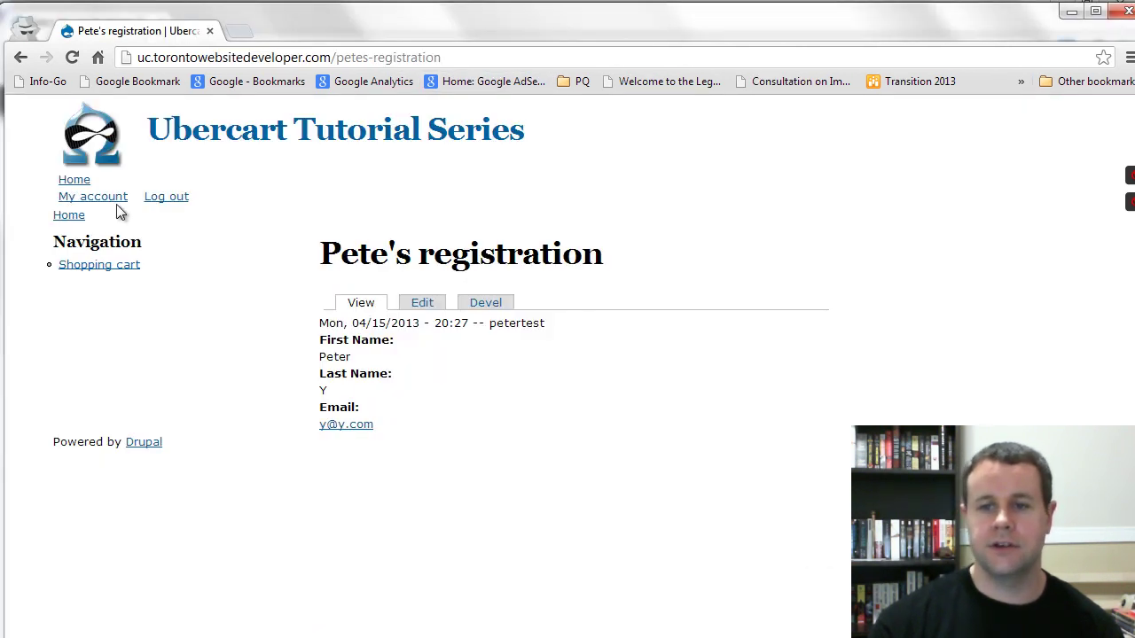
Switch back to the customer's window and open the customer's account page
{"action": "left_click", "coordinate": [110, 198]}
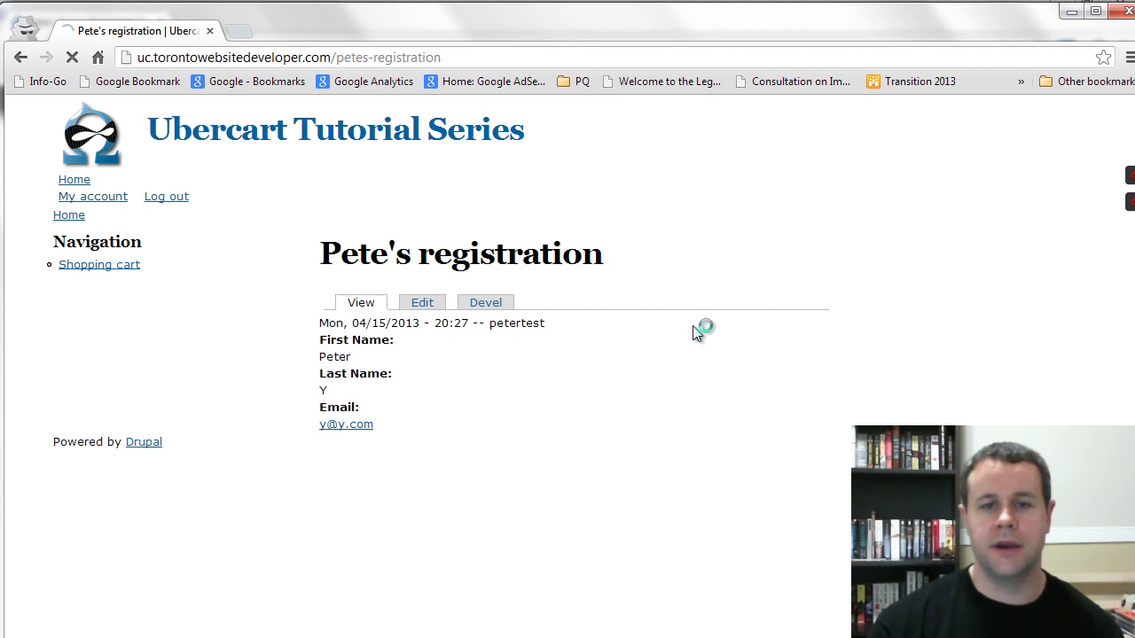